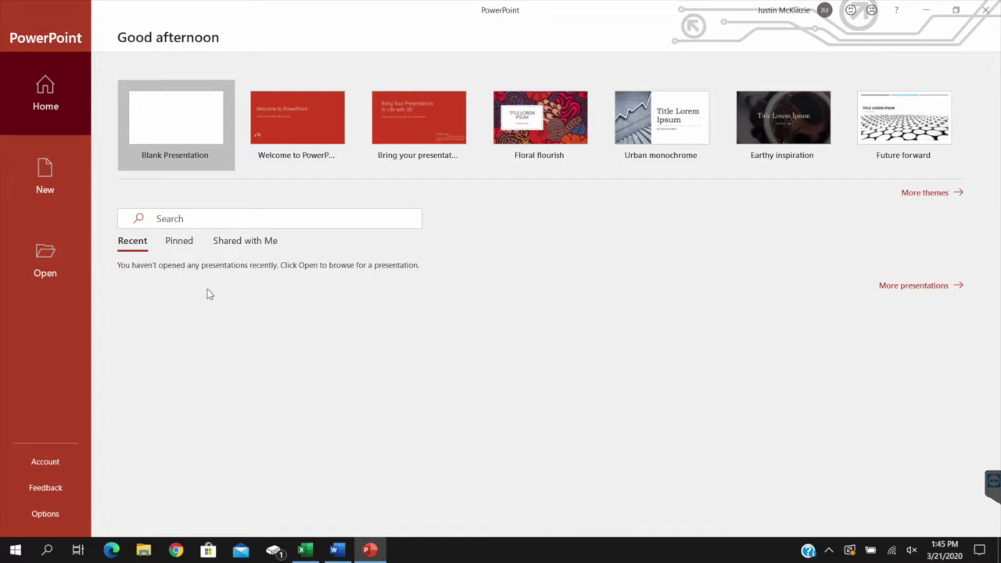
# - Create a new blank presentation from the PowerPoint start screen
pyautogui.click(185, 117)
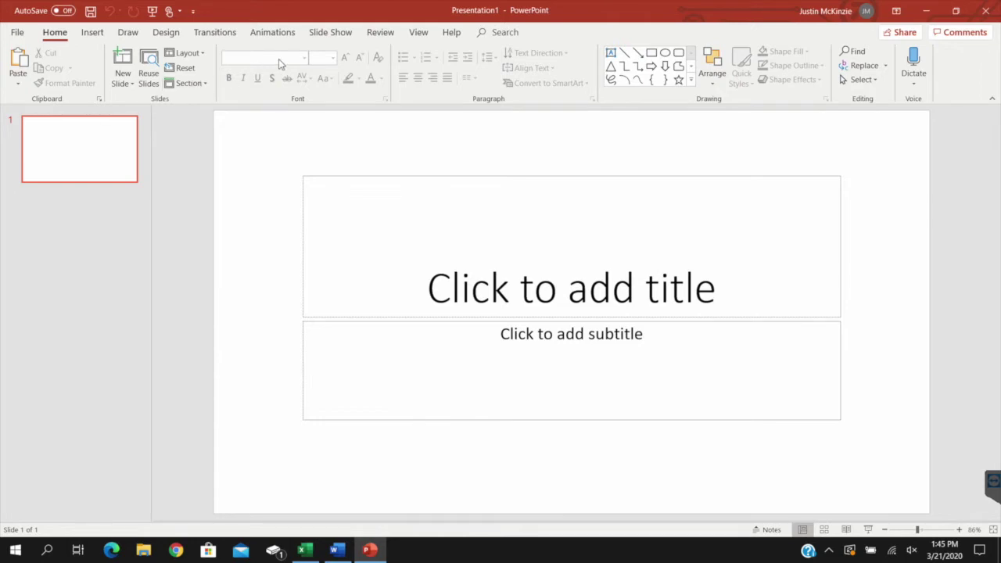
# - Title the first slide '2016 Trip to Jamaica' with the presenter's name as subtitle
pyautogui.click(165, 32)
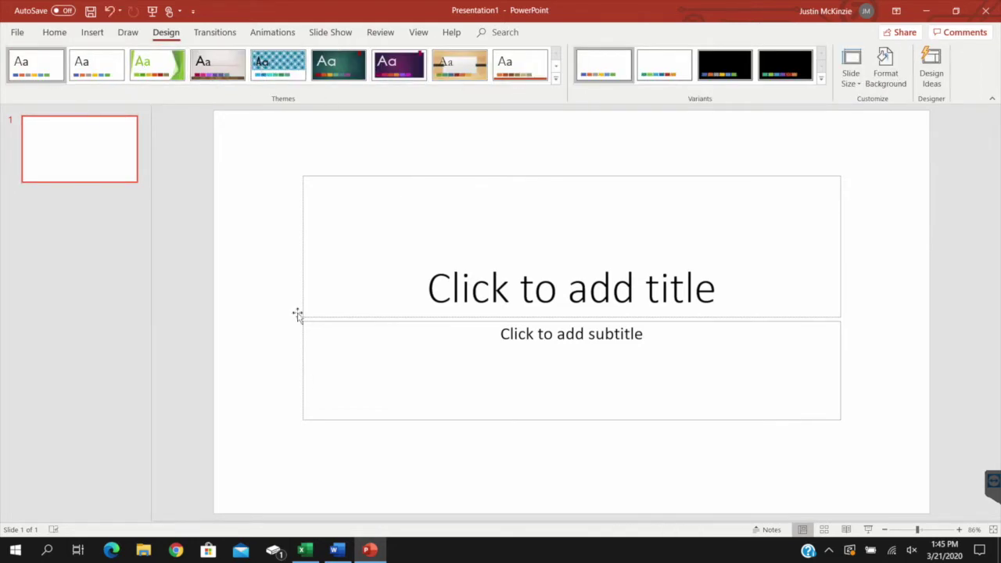
pyautogui.click(500, 285)
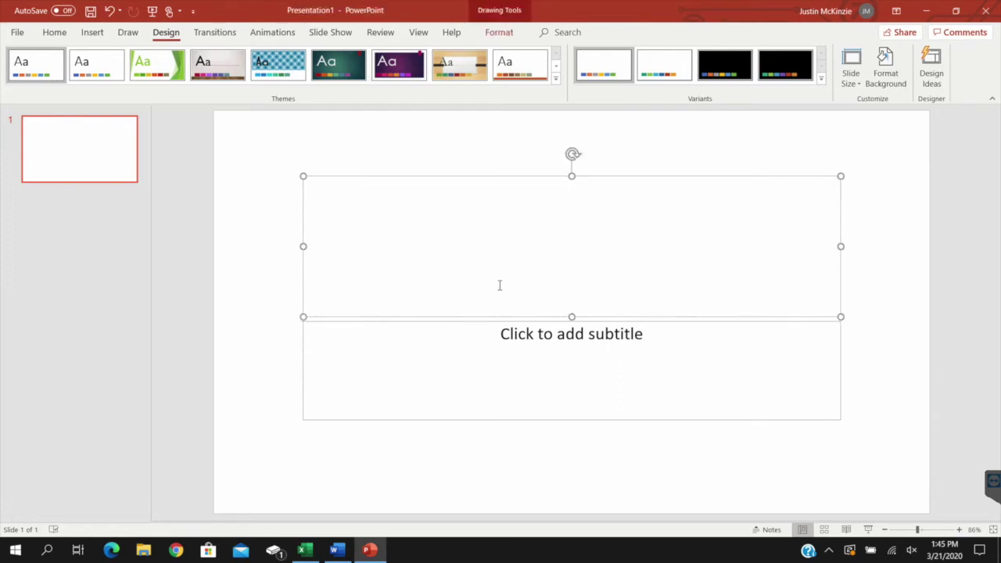
pyautogui.write('2016 Trip to Jamaica')
pyautogui.click(571, 334)
pyautogui.write('Justin')
pyautogui.click(932, 67)
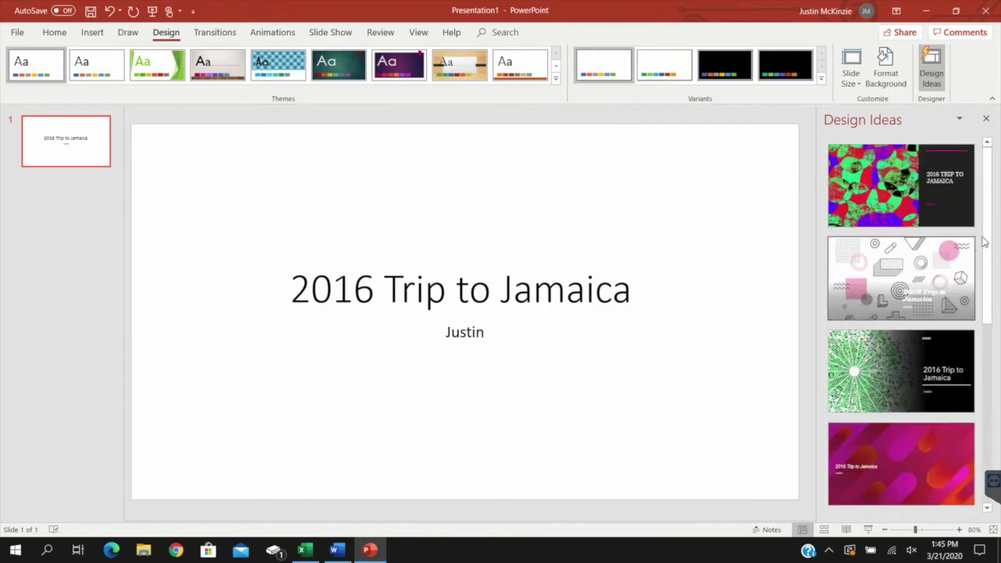
# - Browse the Design Ideas suggestions, then bring up the Insert Picture dialog
pyautogui.moveTo(987, 251); pyautogui.dragTo(998, 427)
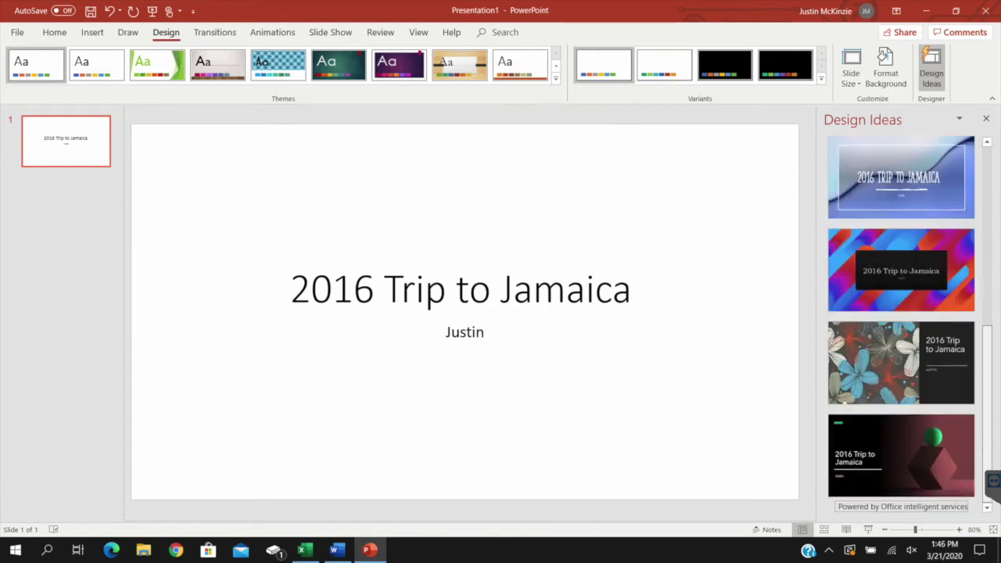
pyautogui.scroll(10, 901, 320)
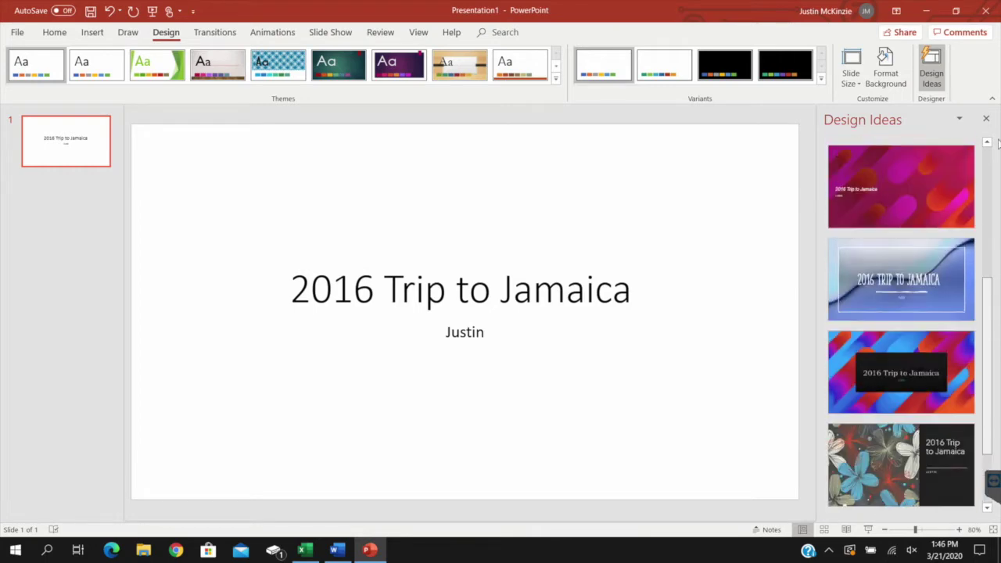
pyautogui.hotkey('alt', 'n')
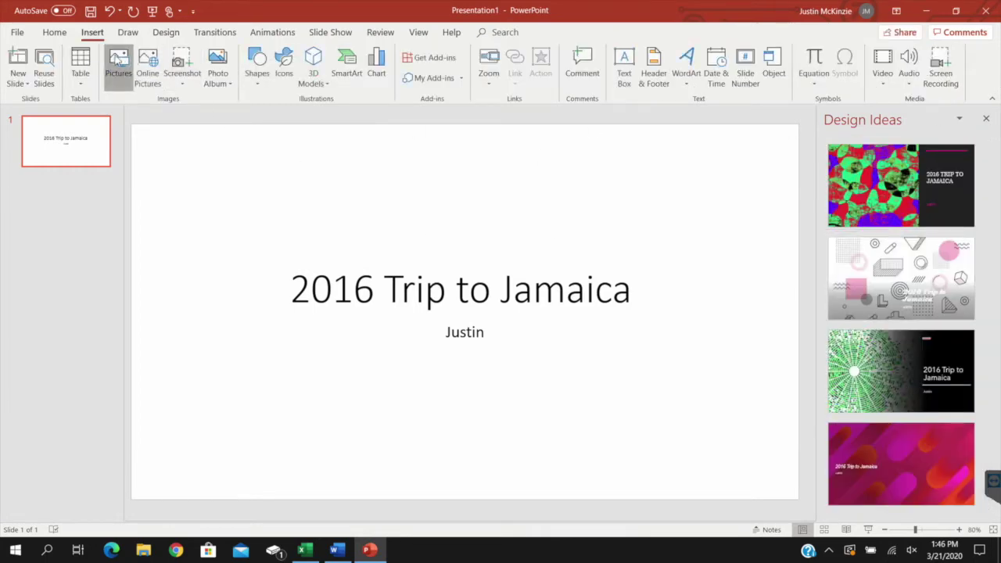
pyautogui.click(118, 68)
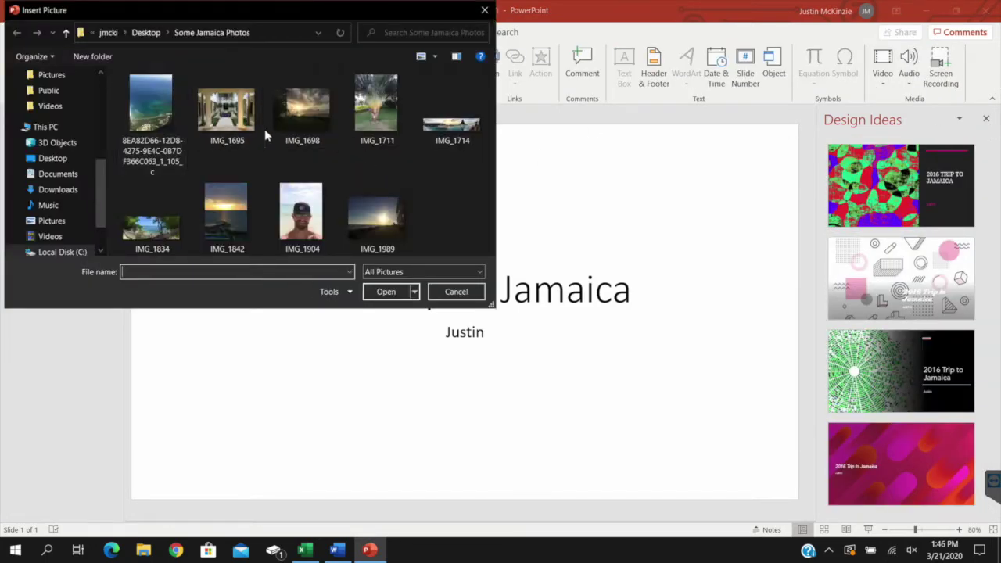
# - Insert the IMG_1698 sunset photo and apply the full-bleed photo title design
pyautogui.doubleClick(269, 127)
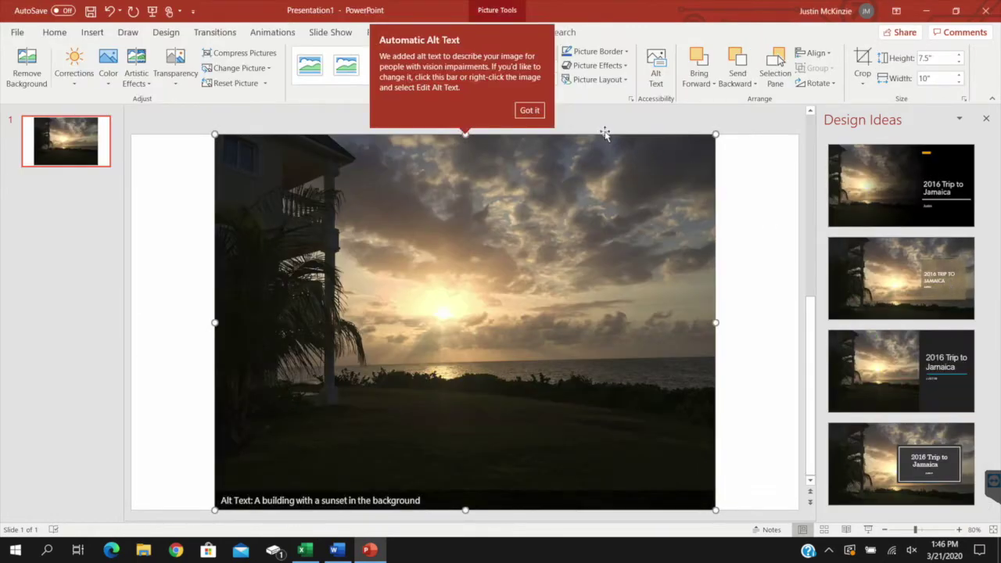
pyautogui.click(532, 111)
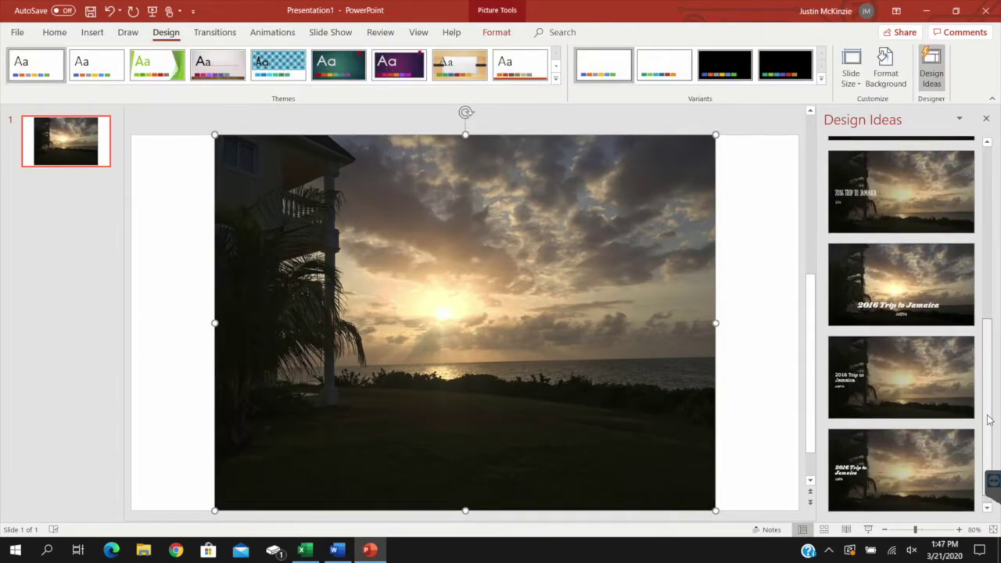
pyautogui.click(902, 458)
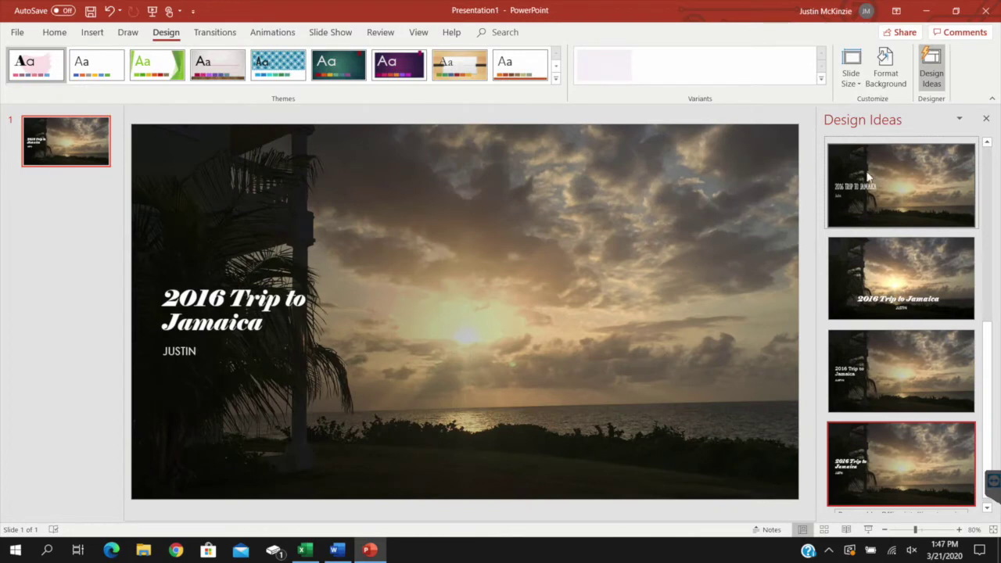
pyautogui.click(989, 119)
pyautogui.click(55, 32)
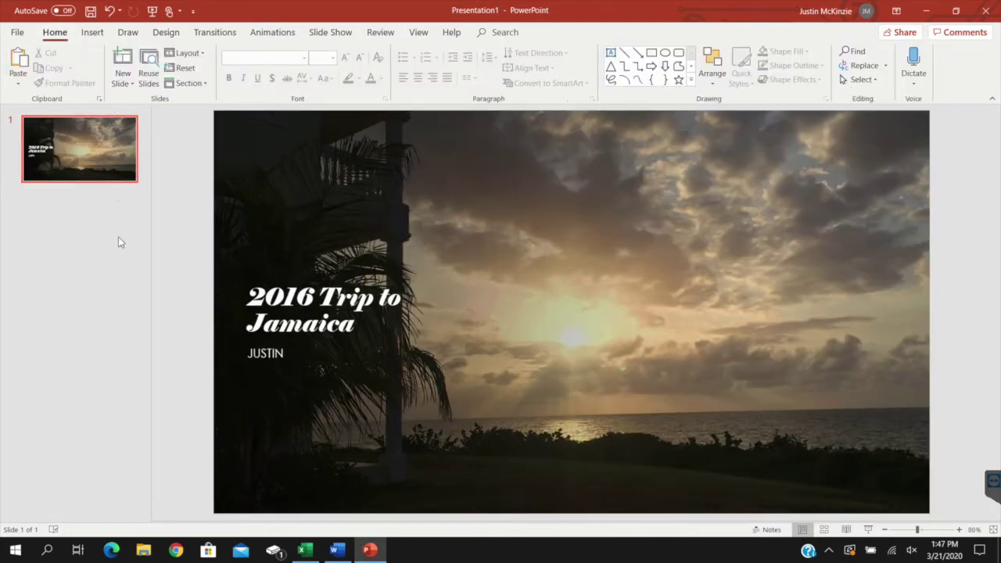
# - Apply the basic Office theme from the expanded Themes gallery
pyautogui.click(80, 255)
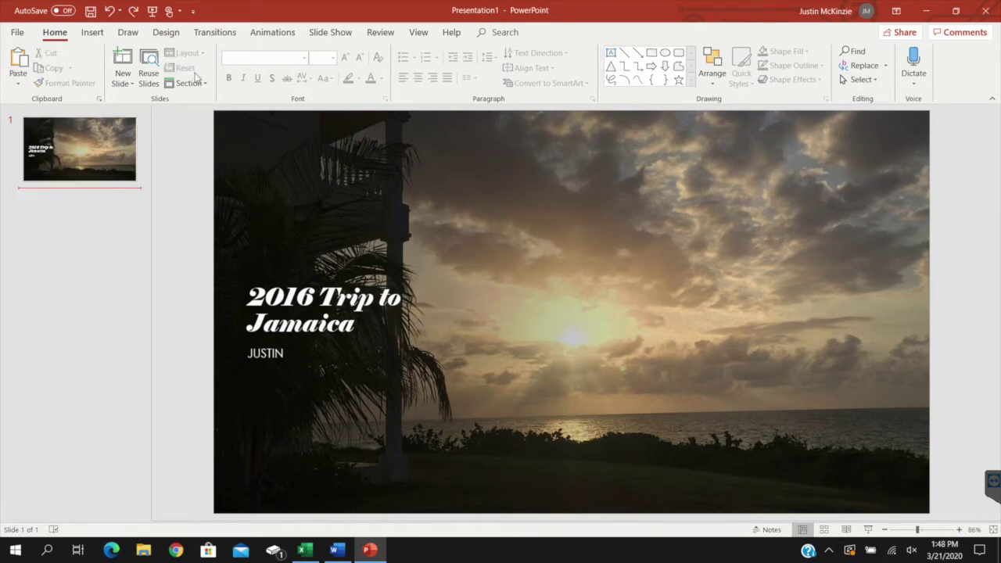
pyautogui.click(165, 33)
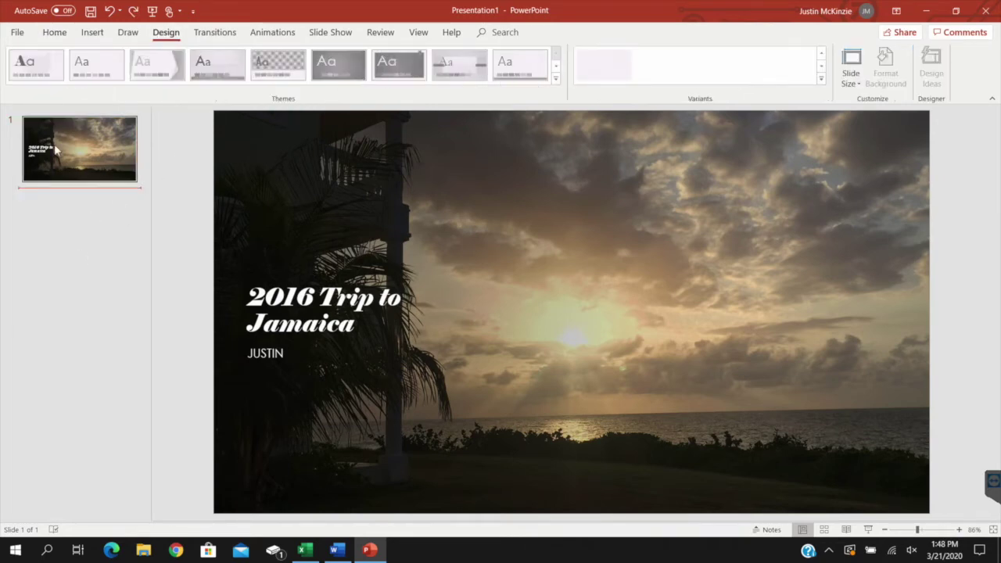
pyautogui.click(556, 78)
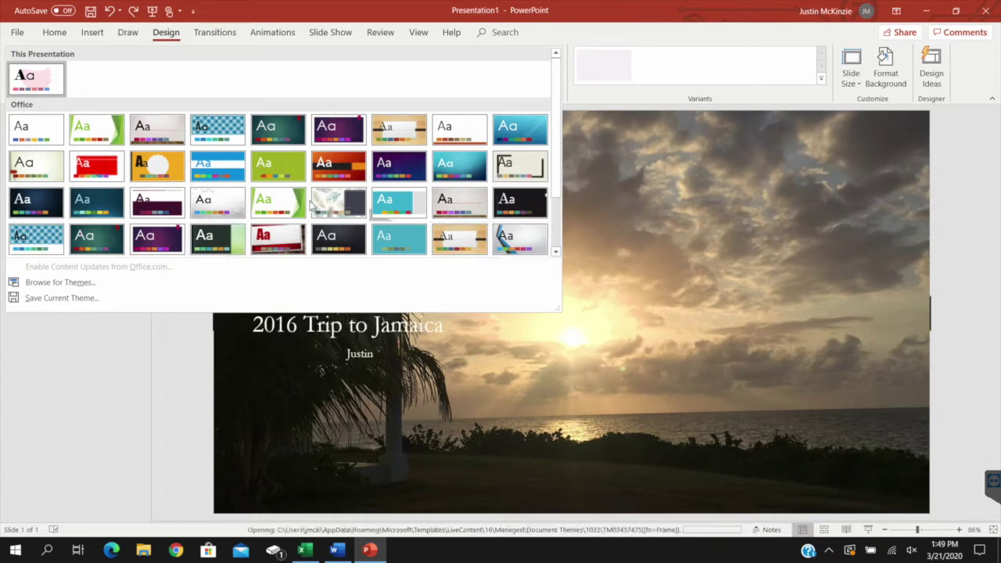
pyautogui.click(53, 135)
pyautogui.click(54, 32)
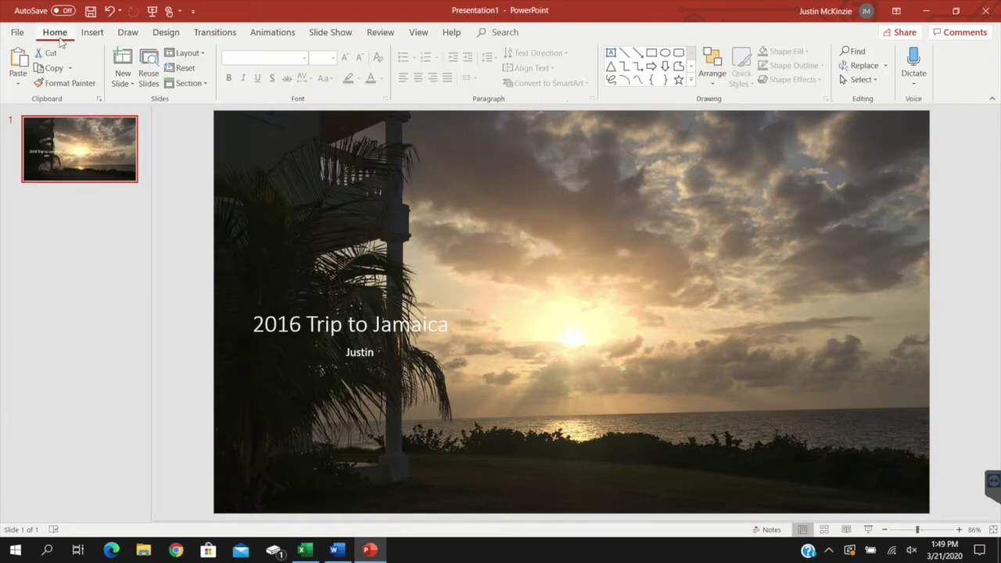
# - Add a Title and Content slide followed by a Title Only slide
pyautogui.click(123, 78)
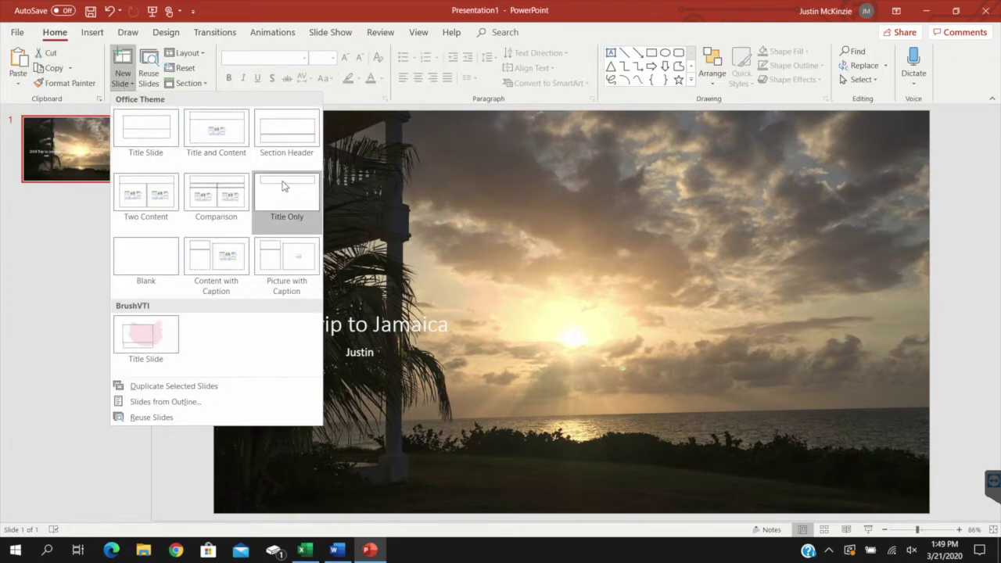
pyautogui.click(235, 131)
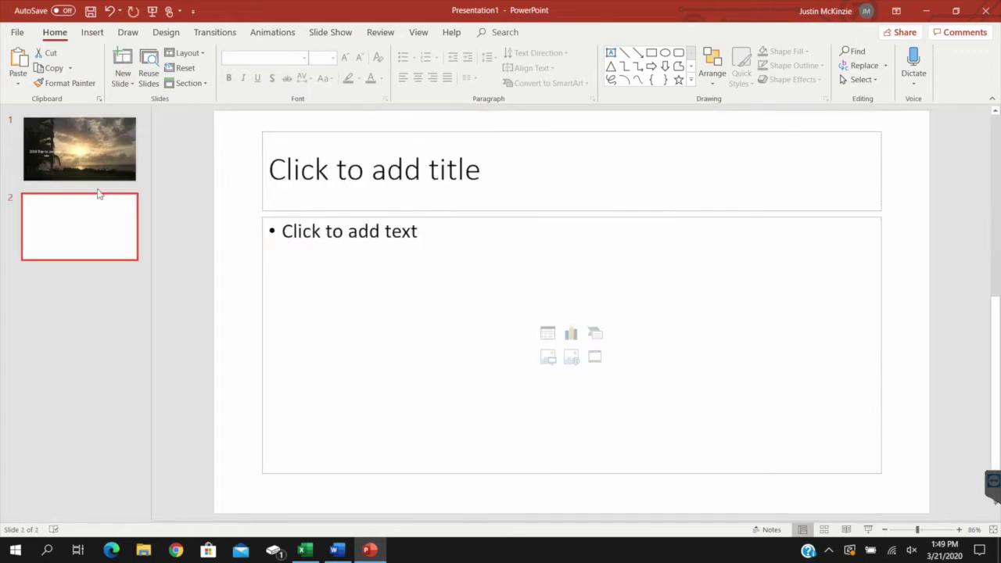
pyautogui.click(124, 85)
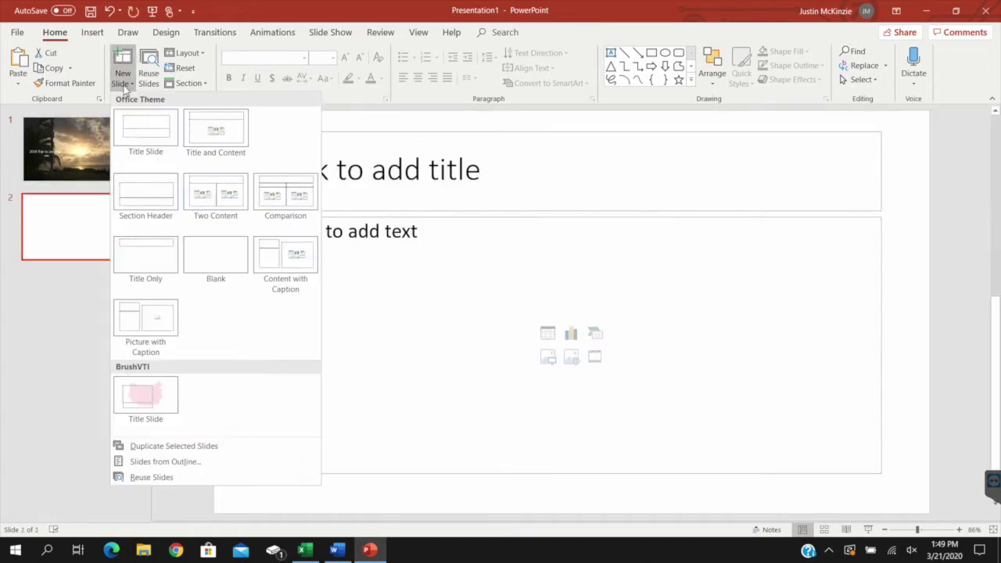
pyautogui.click(137, 256)
# - Review the new slides 2 and 3 by switching between their thumbnails
pyautogui.click(108, 229)
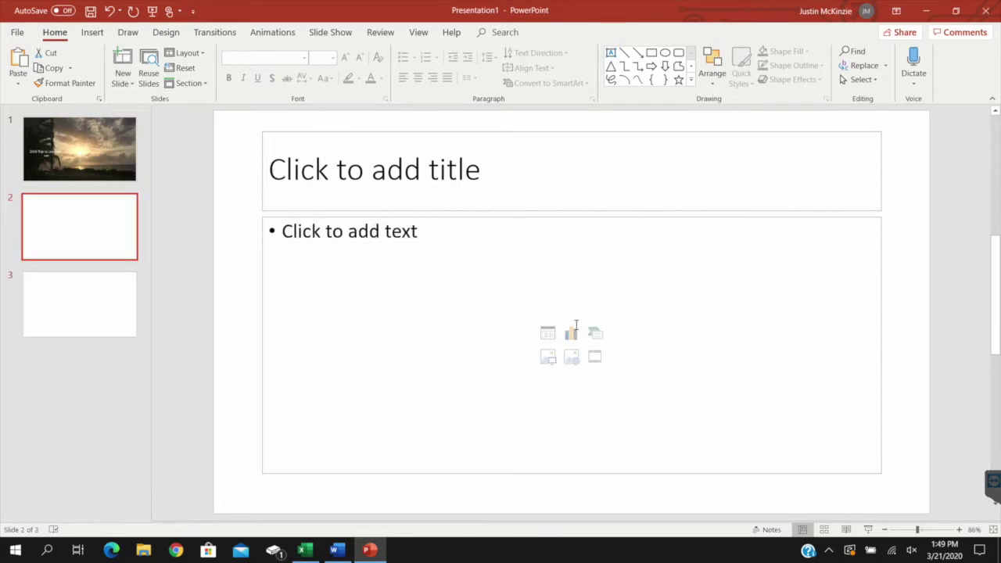
pyautogui.click(67, 307)
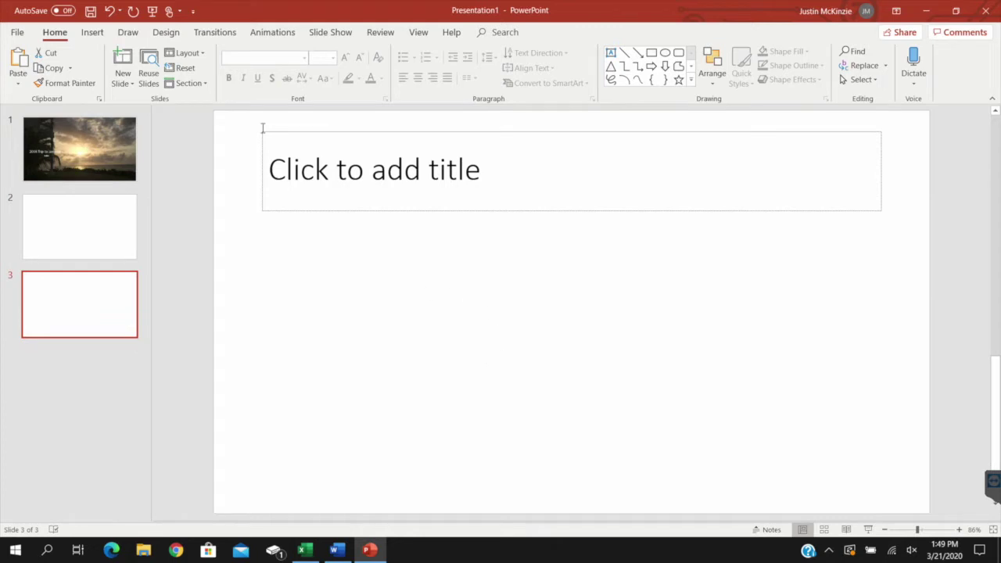
pyautogui.click(123, 237)
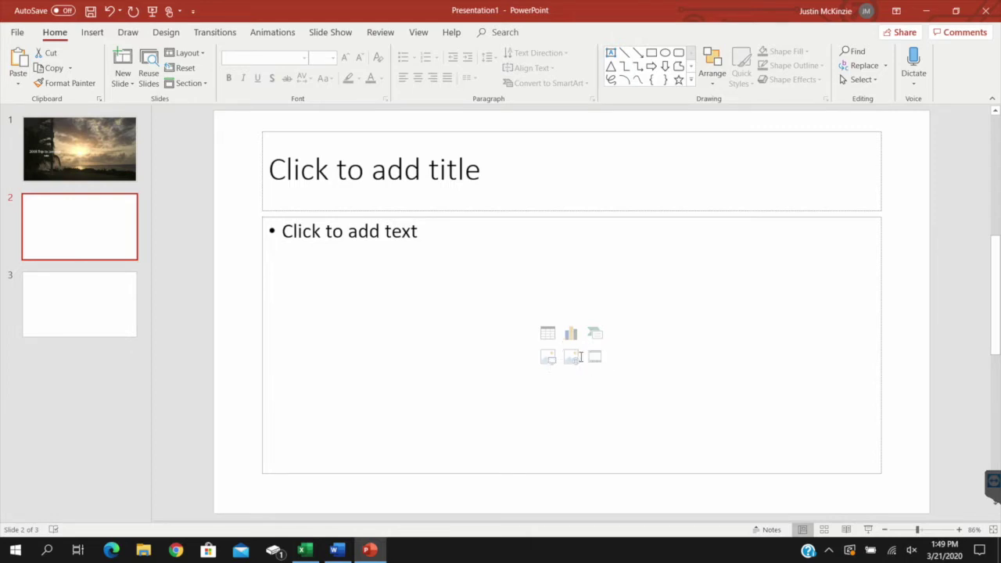
pyautogui.click(105, 306)
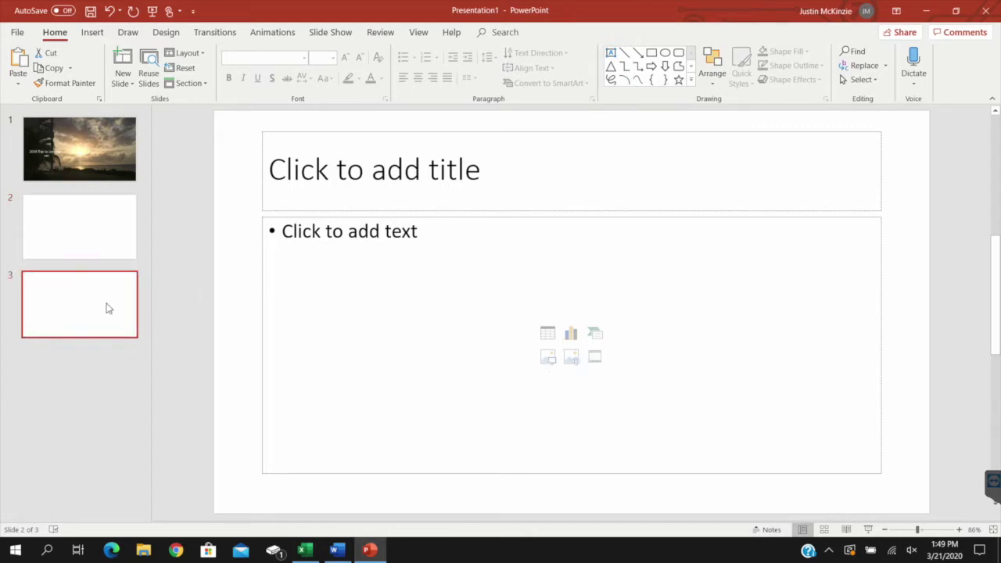
pyautogui.click(92, 32)
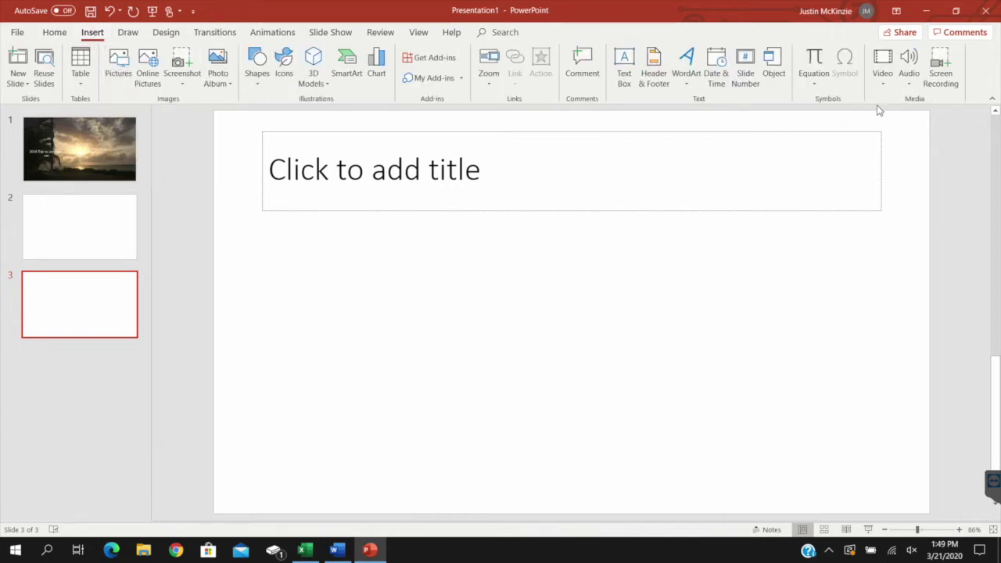
pyautogui.click(54, 32)
# - Insert the aerial coastline photo into slide 2's content area
pyautogui.click(90, 201)
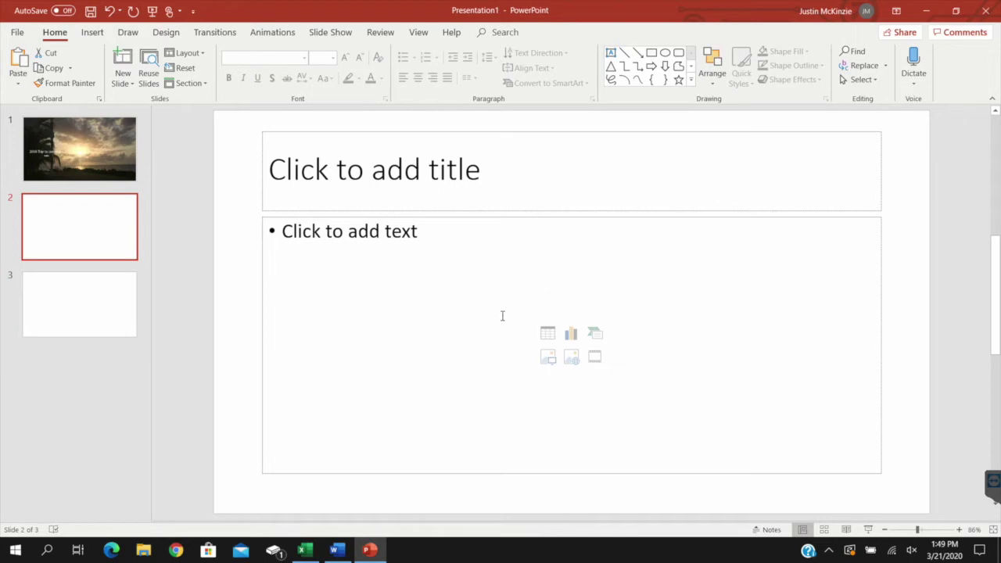
pyautogui.click(548, 356)
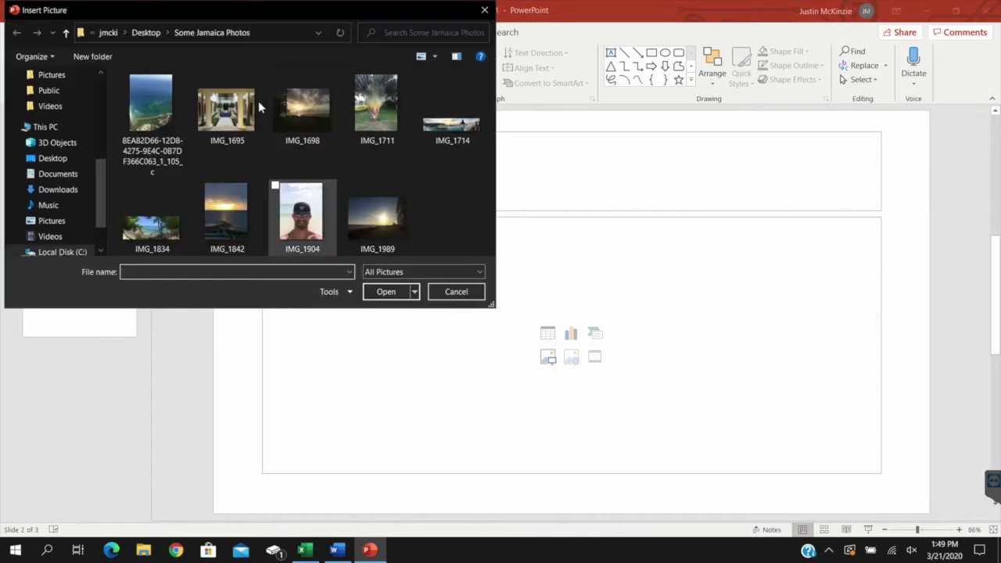
pyautogui.click(151, 110)
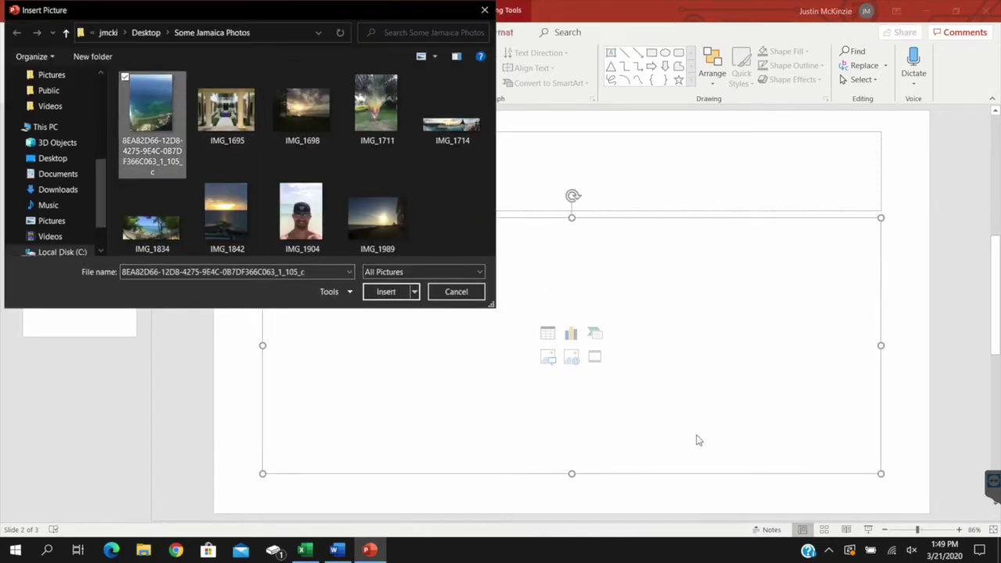
pyautogui.press('Return')
# - Insert the IMG_1695 courtyard photo onto slide 3
pyautogui.click(89, 286)
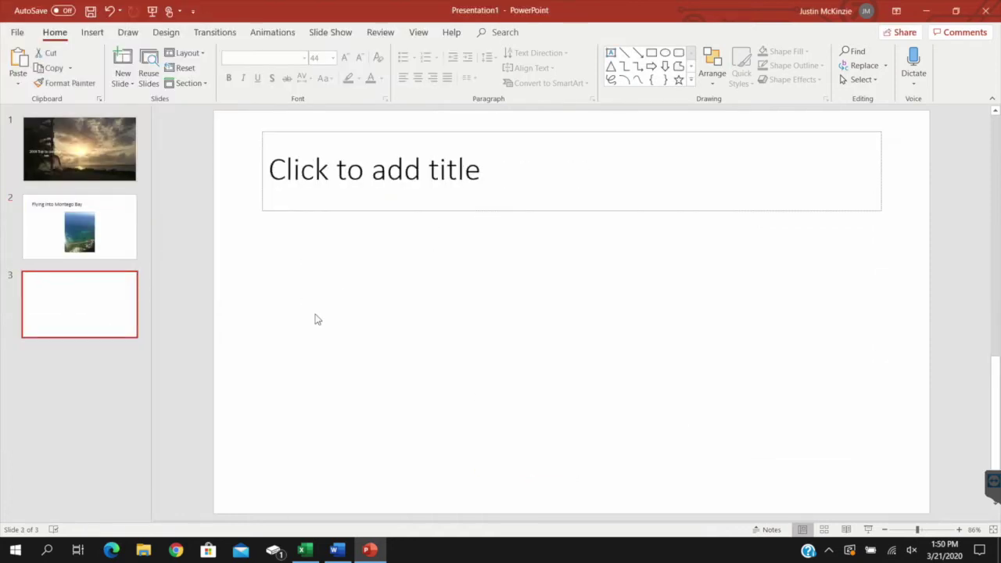
pyautogui.click(115, 243)
pyautogui.click(53, 342)
pyautogui.click(92, 33)
pyautogui.click(119, 67)
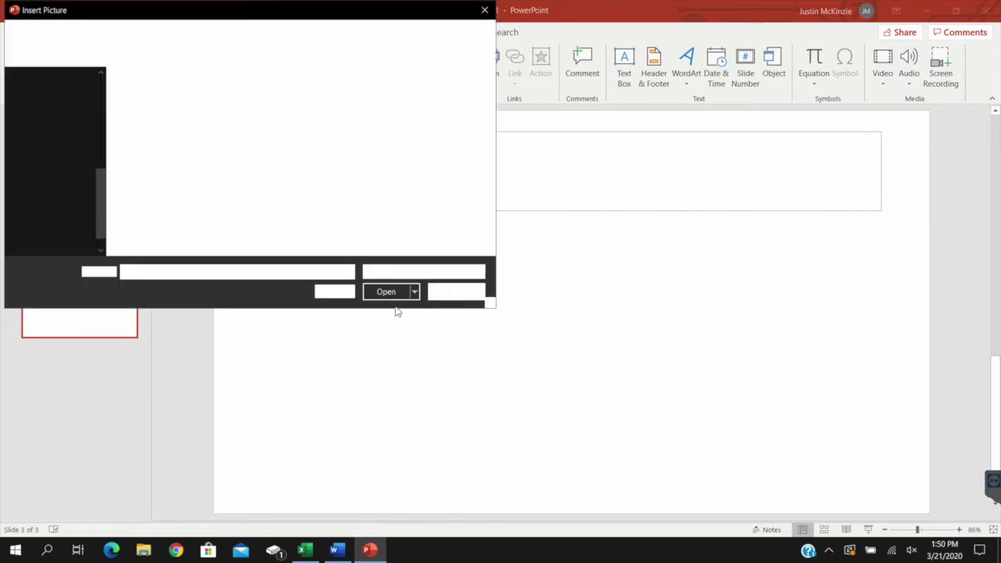
pyautogui.doubleClick(242, 119)
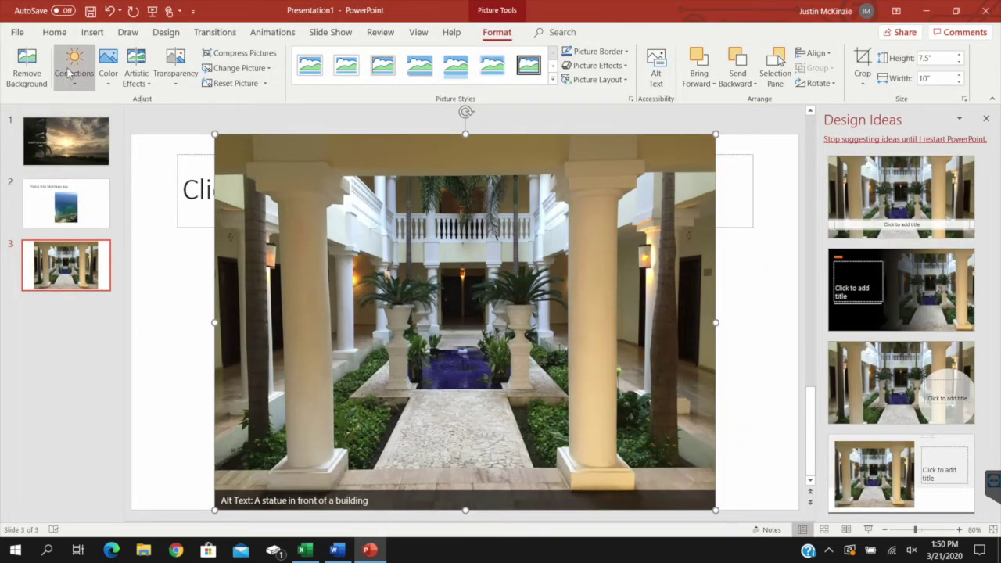
# - Add a Title and Content slide 4 holding the courtyard photo
pyautogui.click(54, 32)
pyautogui.click(123, 82)
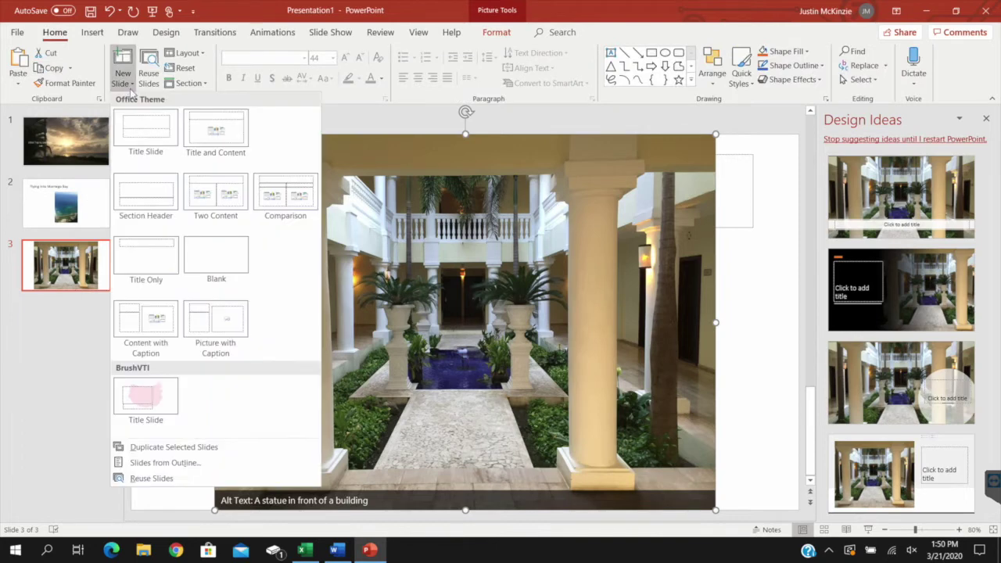
pyautogui.click(216, 130)
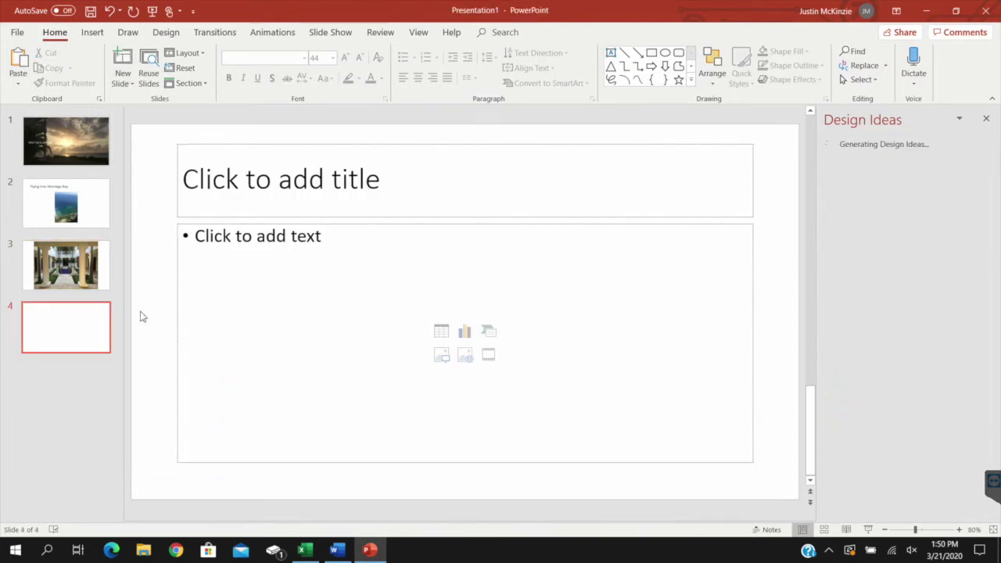
pyautogui.click(441, 355)
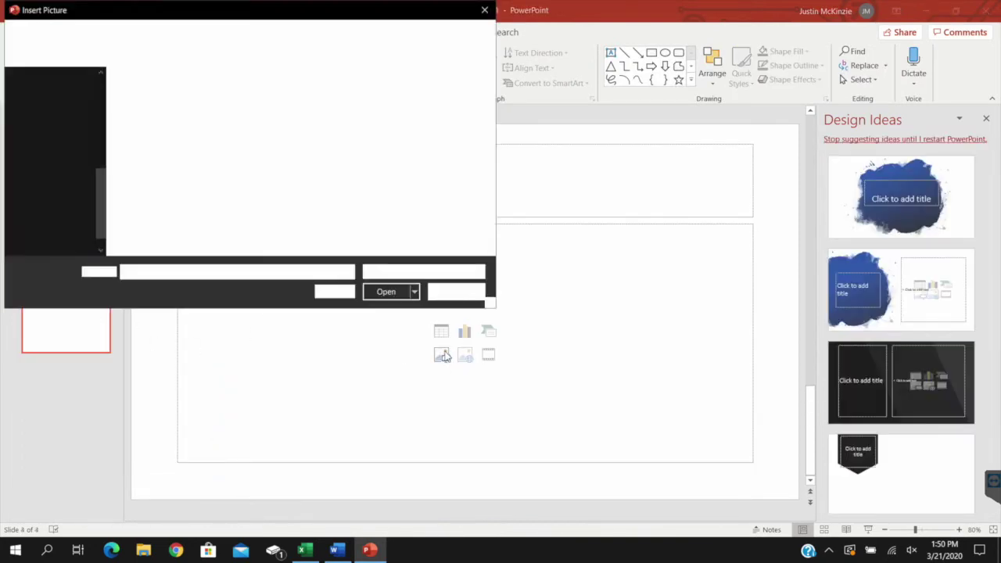
pyautogui.doubleClick(251, 134)
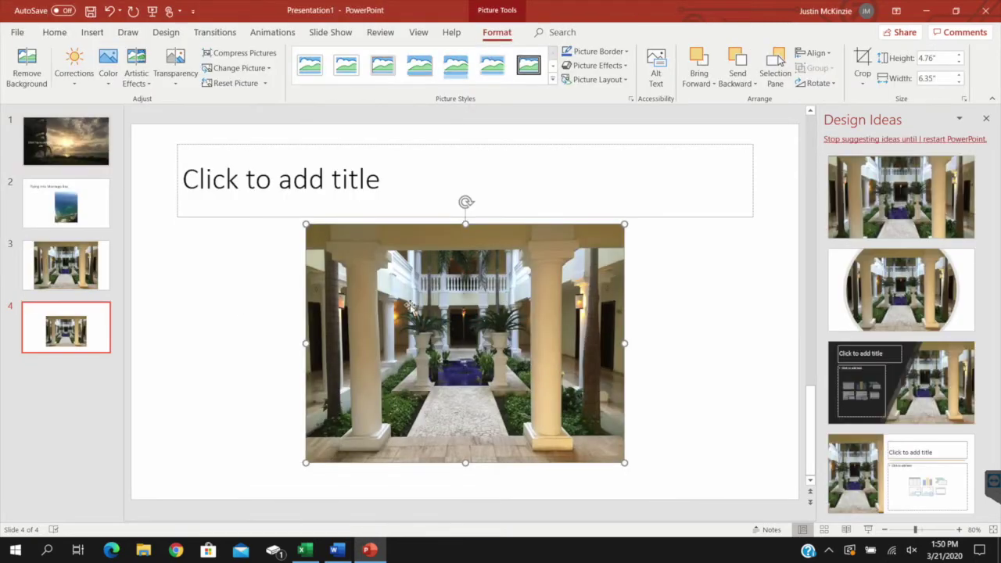
pyautogui.click(987, 120)
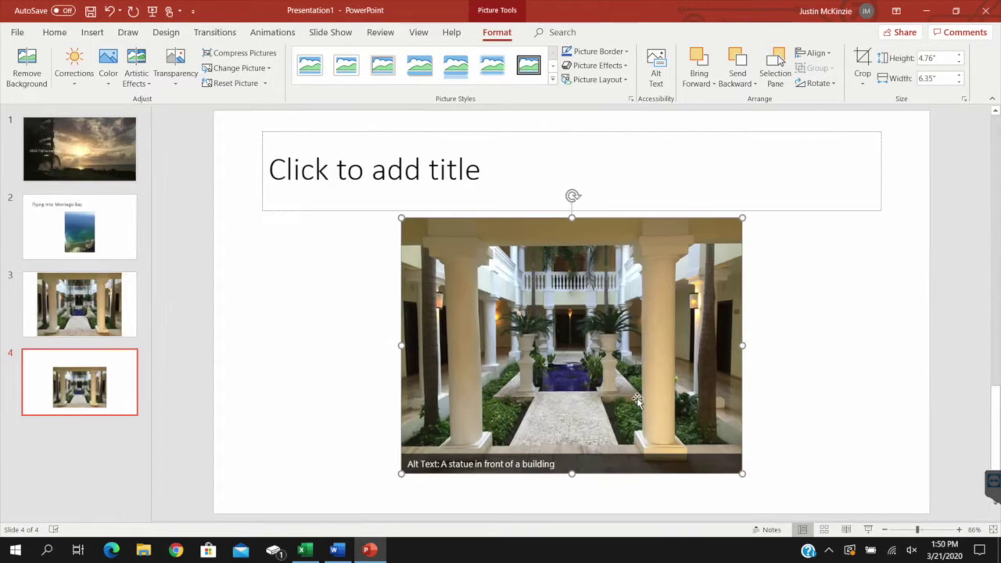
# - Shrink slide 3's courtyard picture to about 5.5 inches wide and centre it
pyautogui.click(129, 309)
pyautogui.click(534, 350)
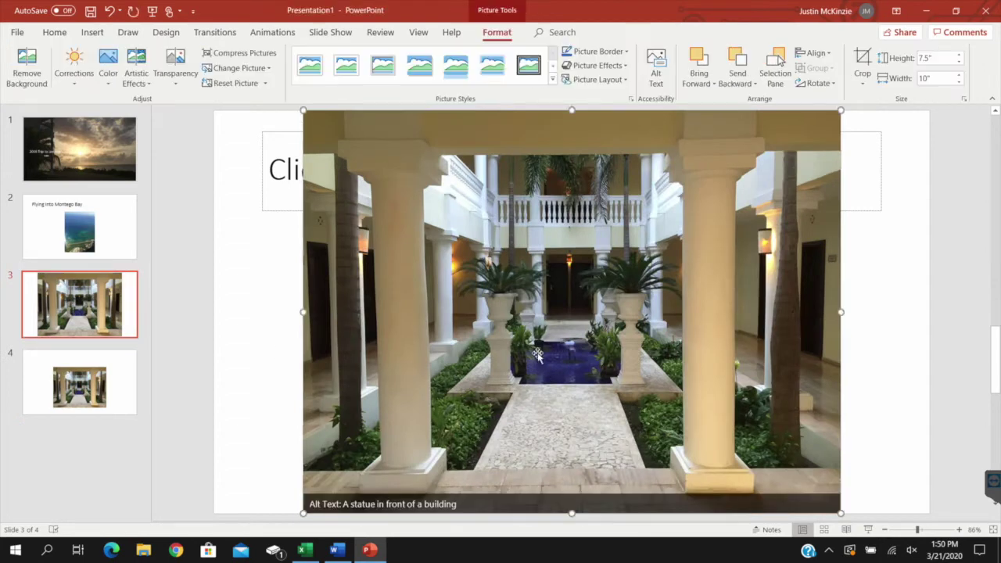
pyautogui.moveTo(841, 111); pyautogui.dragTo(599, 291)
pyautogui.moveTo(541, 354); pyautogui.dragTo(625, 295)
# - Delete the redundant old slide 3 and select the remaining slide's title
pyautogui.rightClick(114, 325)
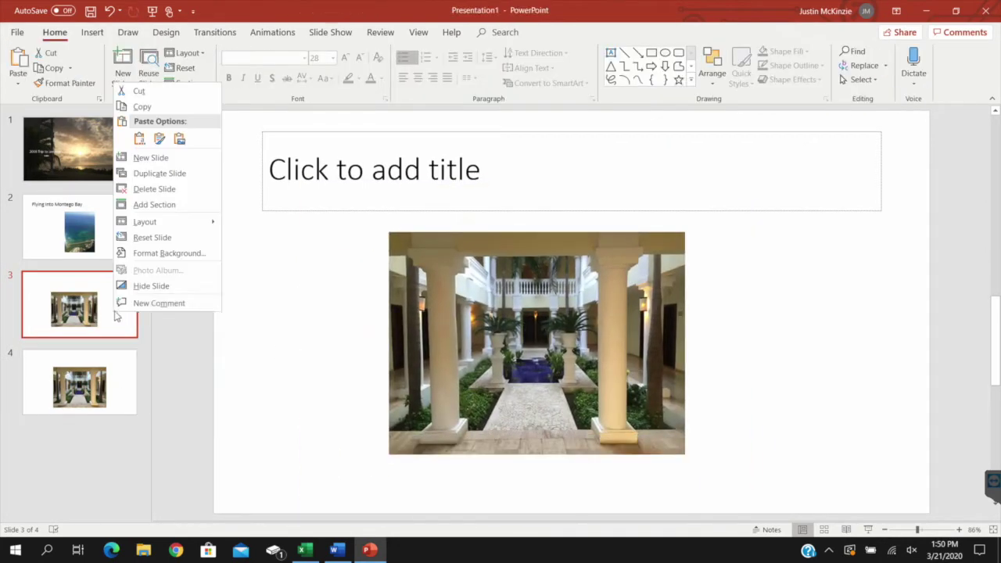
pyautogui.click(138, 90)
pyautogui.click(472, 192)
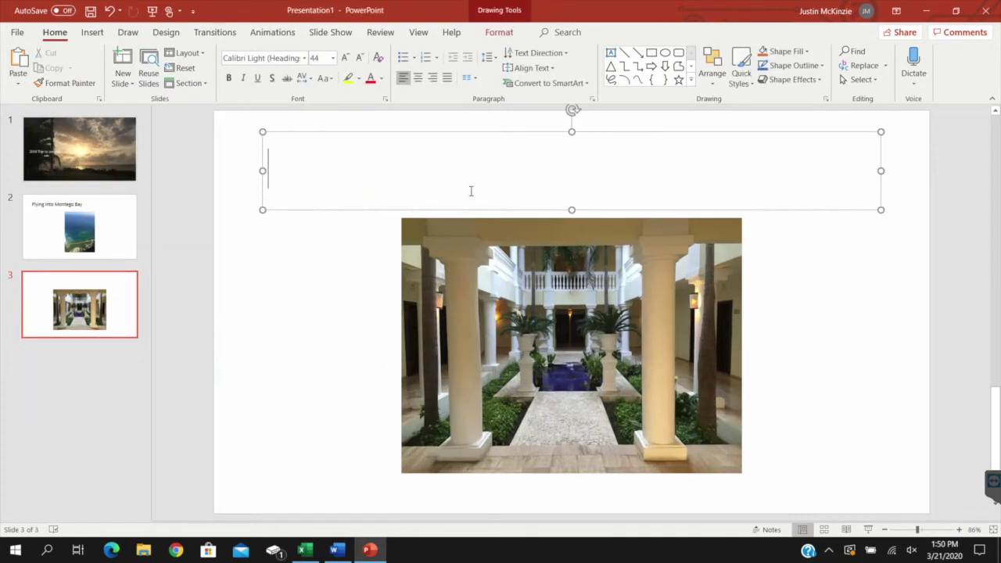
# - Title slide 3 'Inside My Building' and add a Two Content slide
pyautogui.write('Inside My Building')
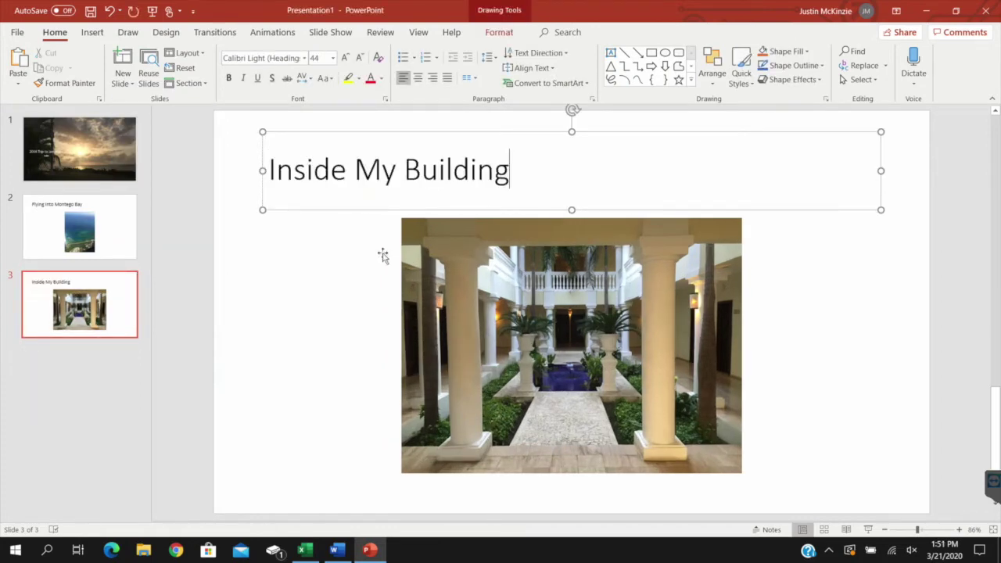
pyautogui.click(329, 286)
pyautogui.click(122, 82)
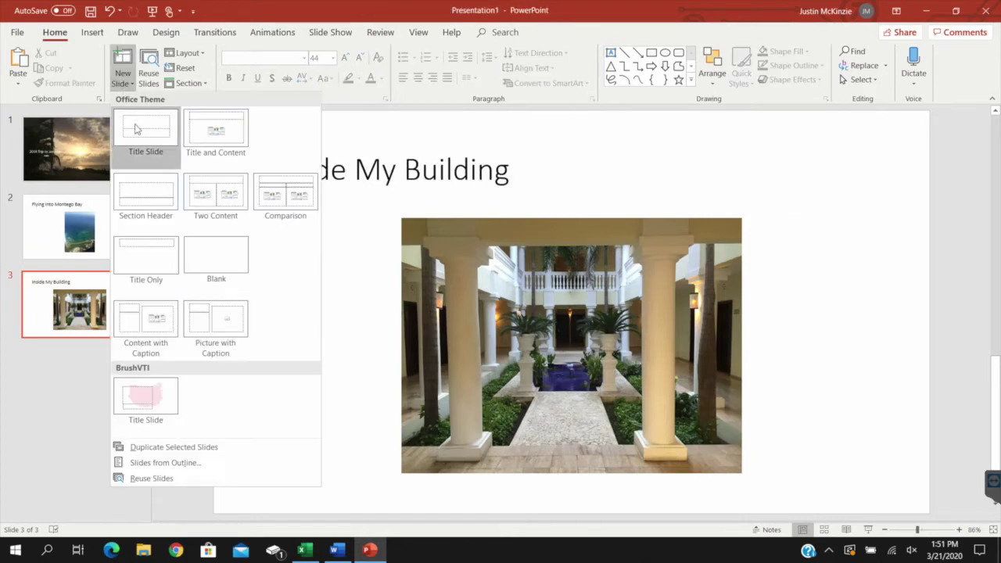
pyautogui.click(224, 199)
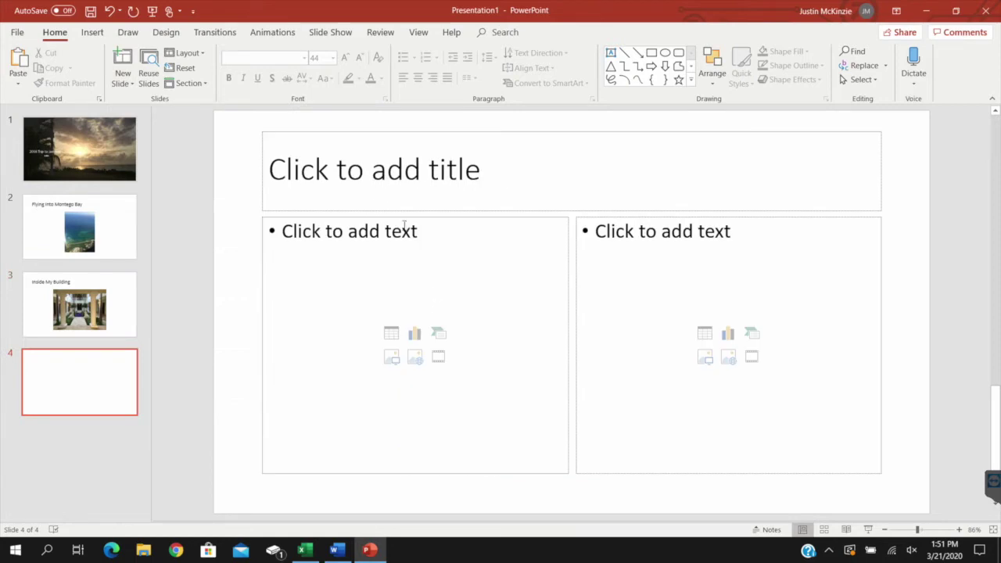
# - Insert the IMG_1711 palm photo on the right and use arrowhead bullets on the left
pyautogui.click(707, 358)
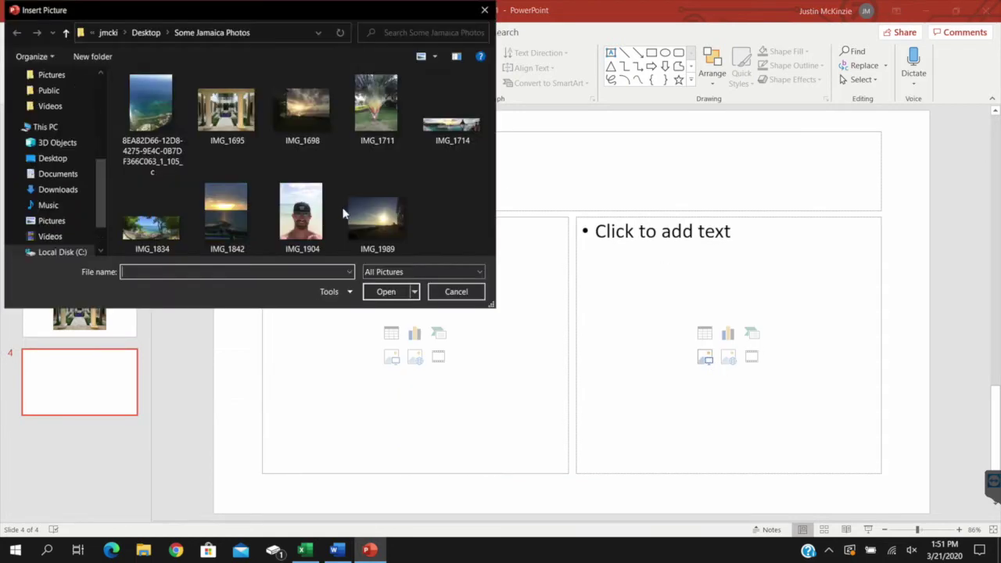
pyautogui.doubleClick(377, 106)
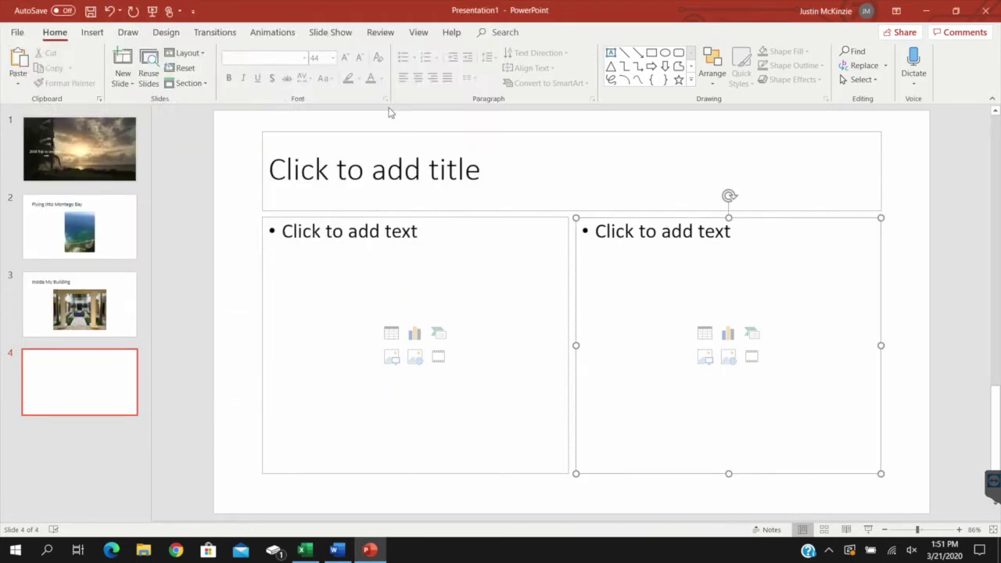
pyautogui.click(473, 322)
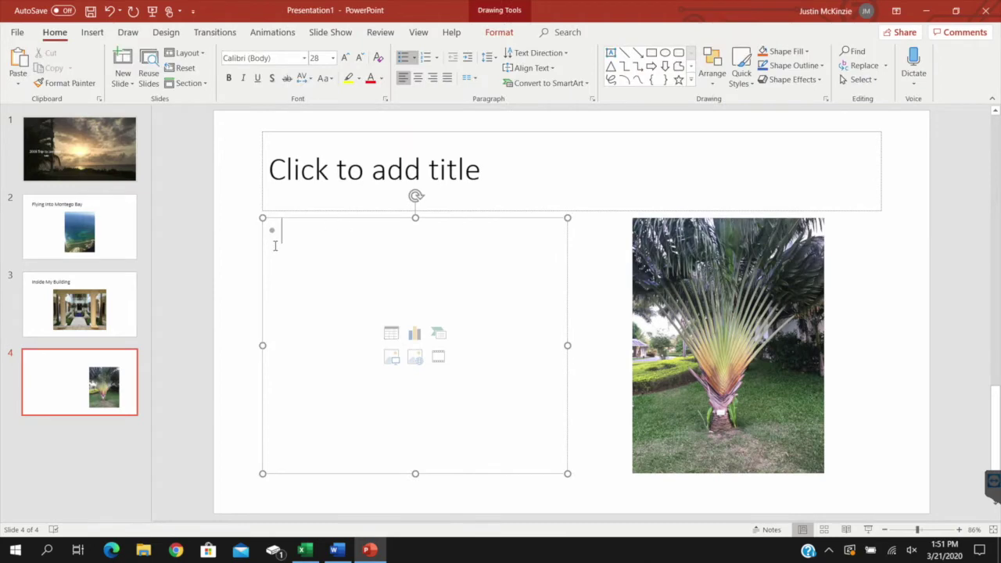
pyautogui.click(414, 64)
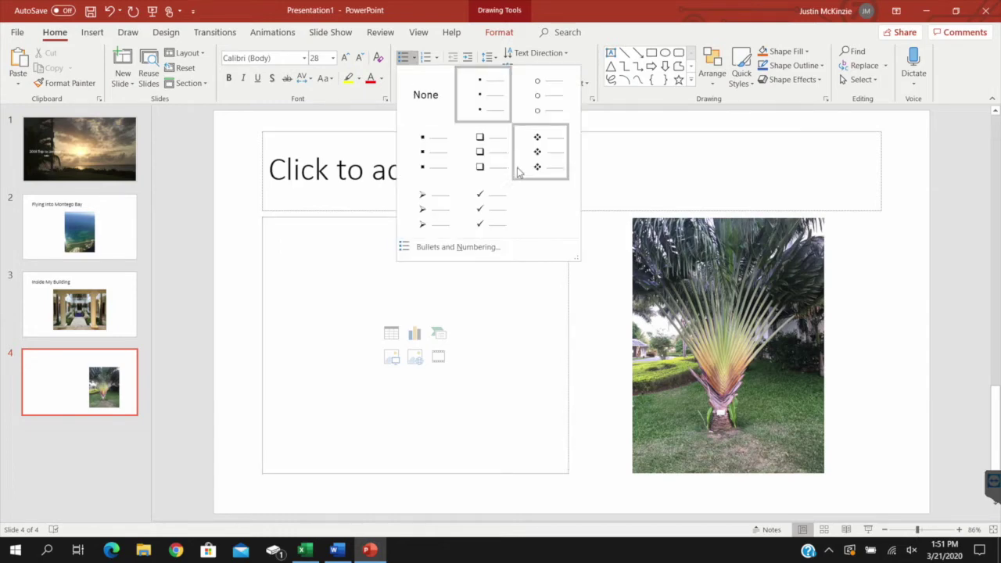
pyautogui.click(453, 213)
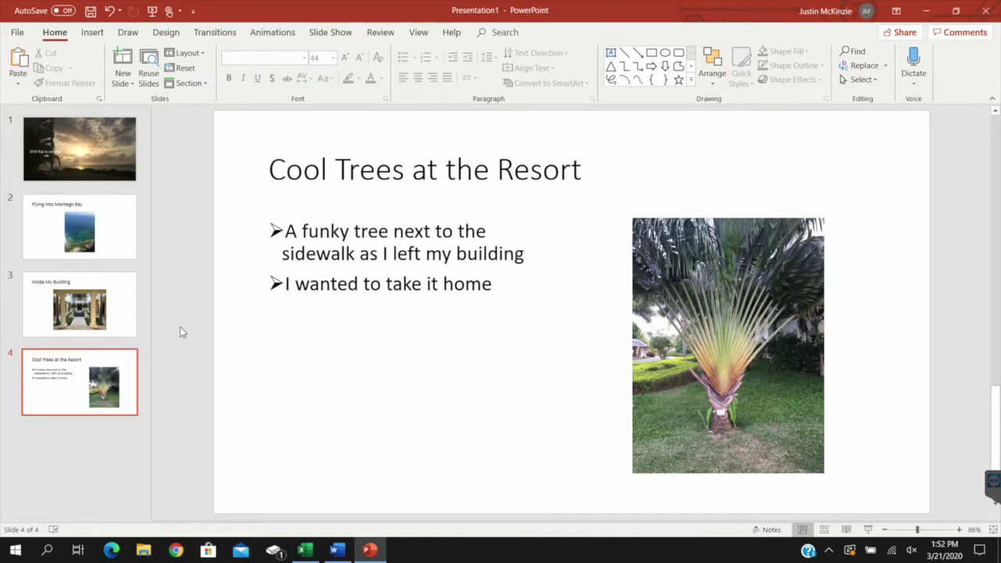
pyautogui.click(115, 452)
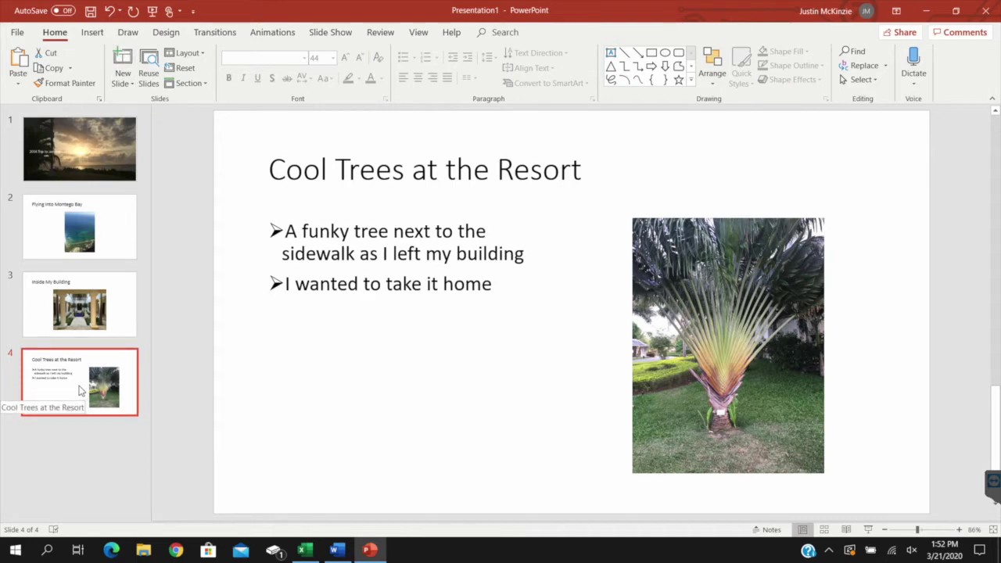
# - Add a two-content slide 5 with the IMG_1842 sunset and a sunrise photo side by side
pyautogui.click(133, 84)
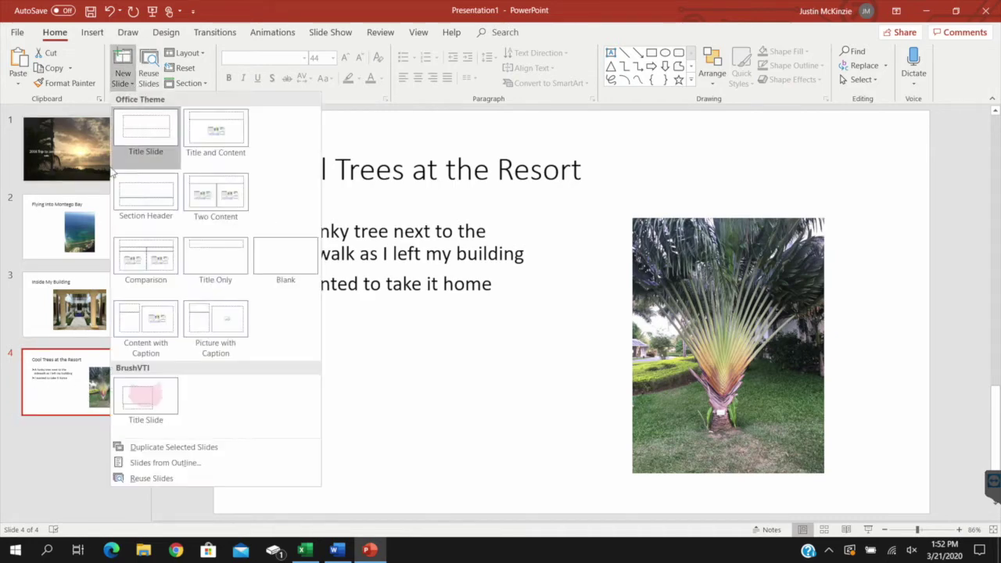
pyautogui.click(92, 391)
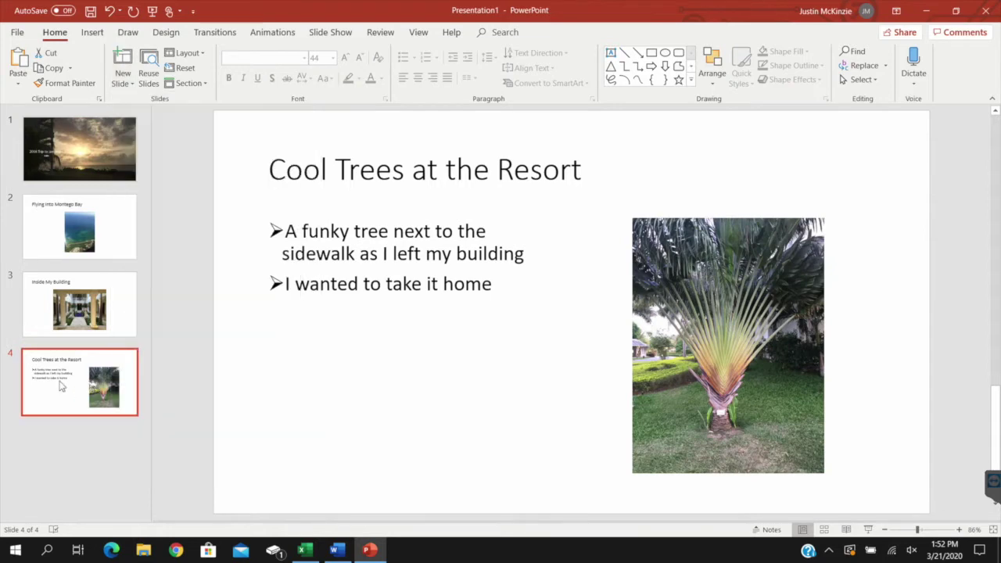
pyautogui.click(123, 58)
pyautogui.click(393, 356)
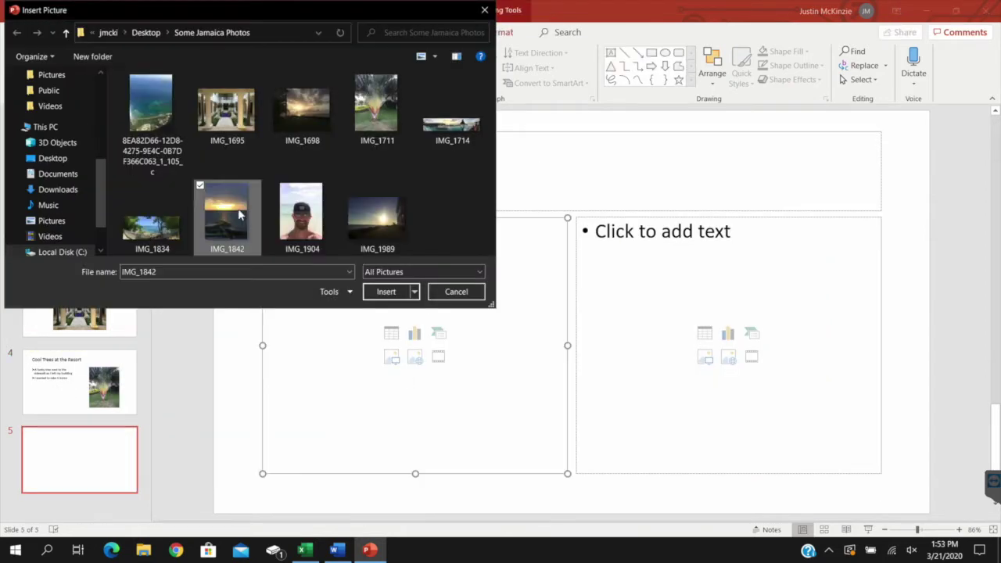
pyautogui.click(391, 291)
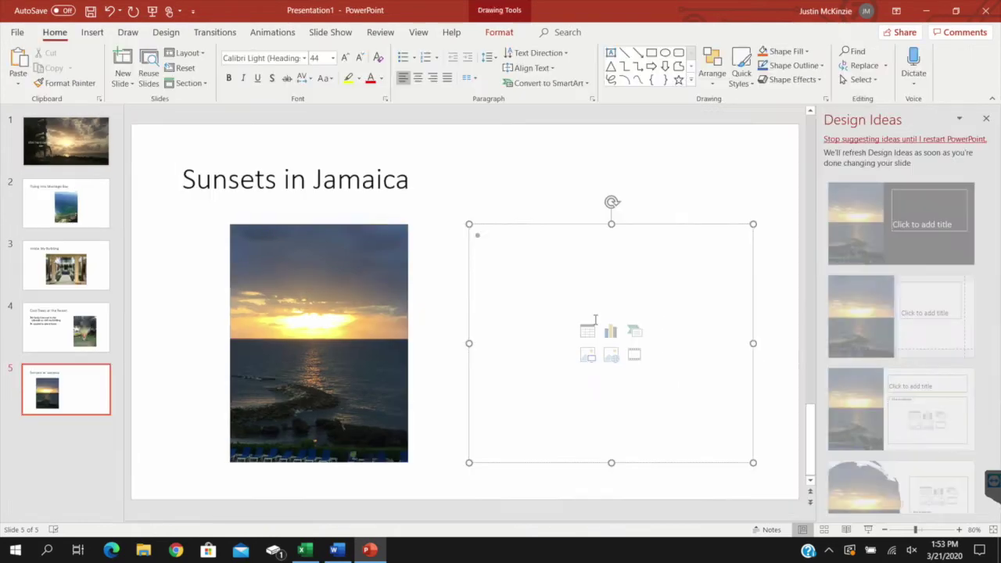
pyautogui.click(587, 354)
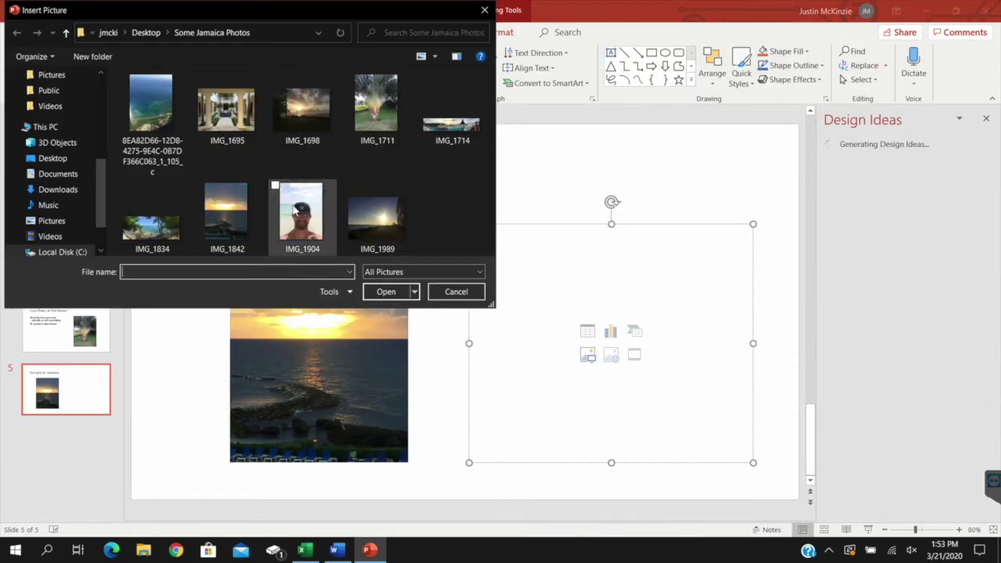
pyautogui.doubleClick(371, 219)
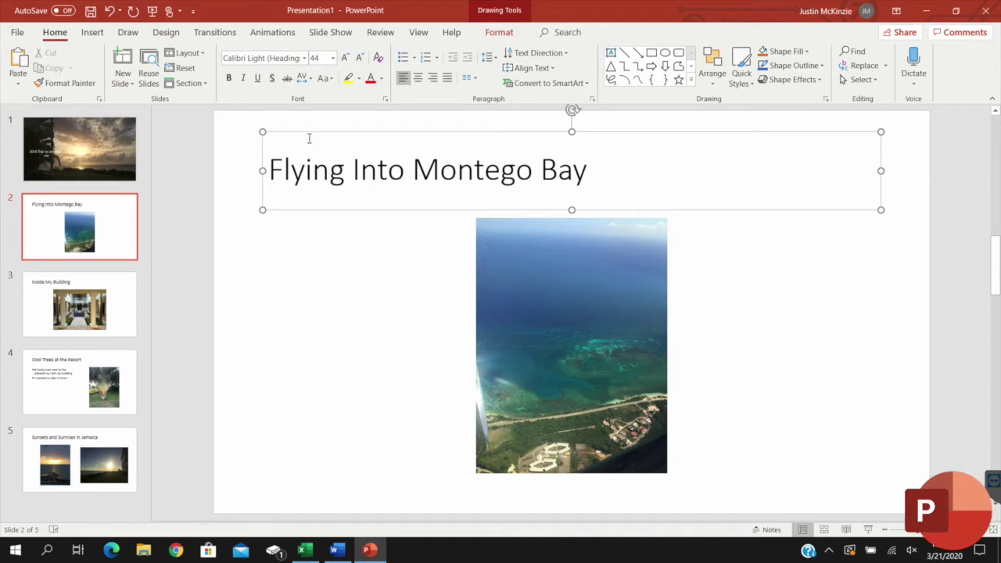
# - Title slide 5 'Sunsets and Sunrises in Jamaica'
pyautogui.click(309, 133)
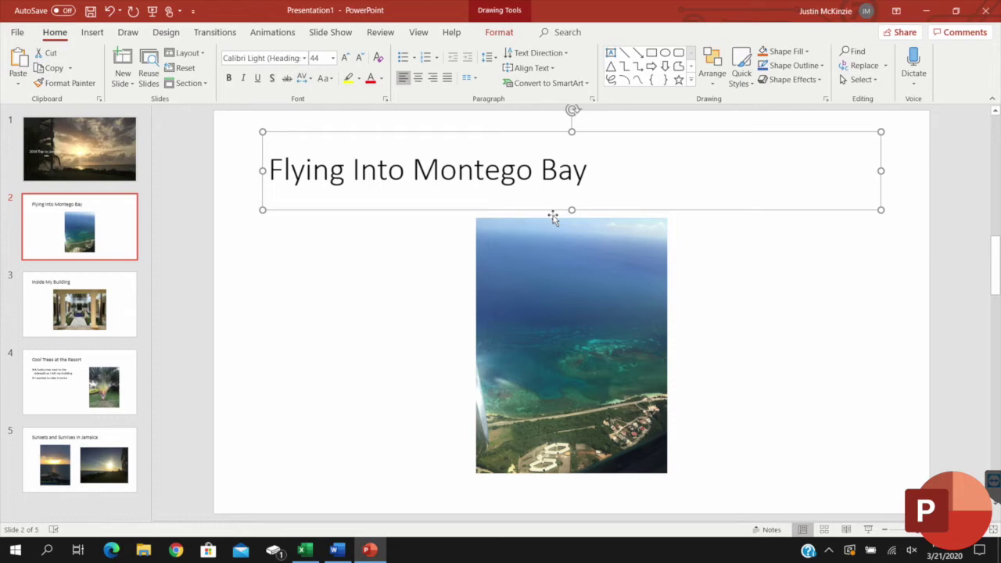
pyautogui.click(305, 171)
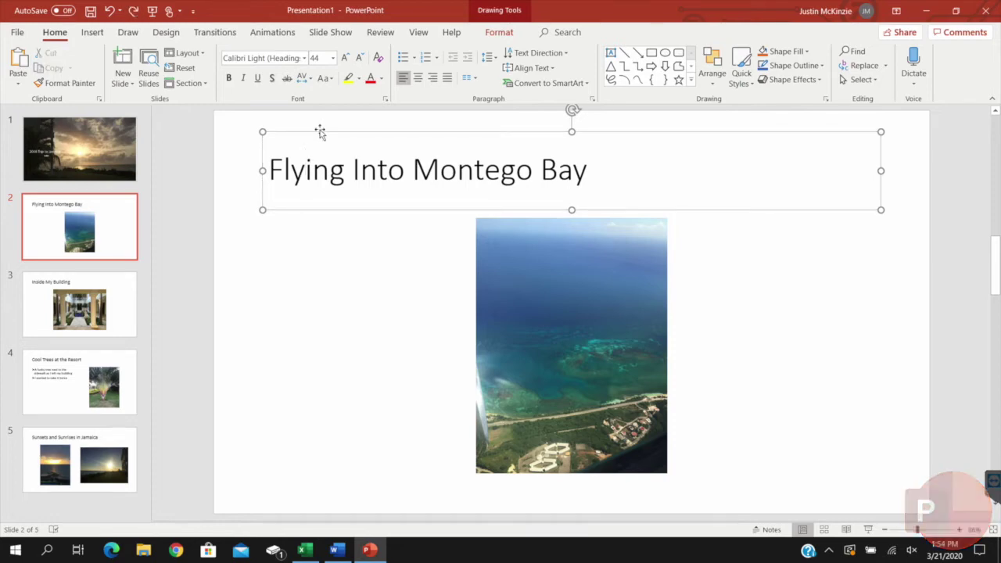
pyautogui.click(320, 133)
# - Add slide 6 after slide 5 with the panoramic beach photo
pyautogui.click(79, 460)
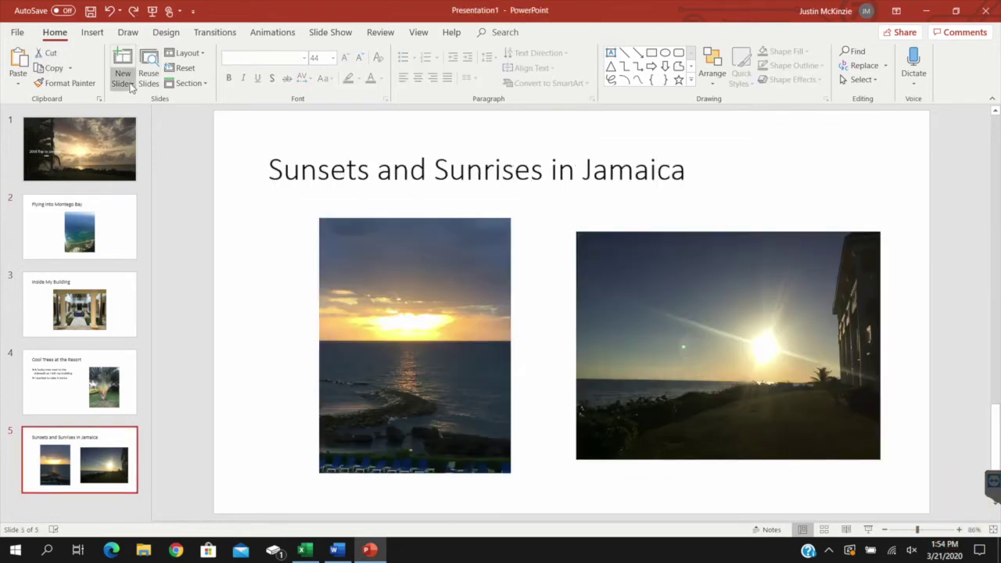
pyautogui.click(123, 83)
pyautogui.press('Escape')
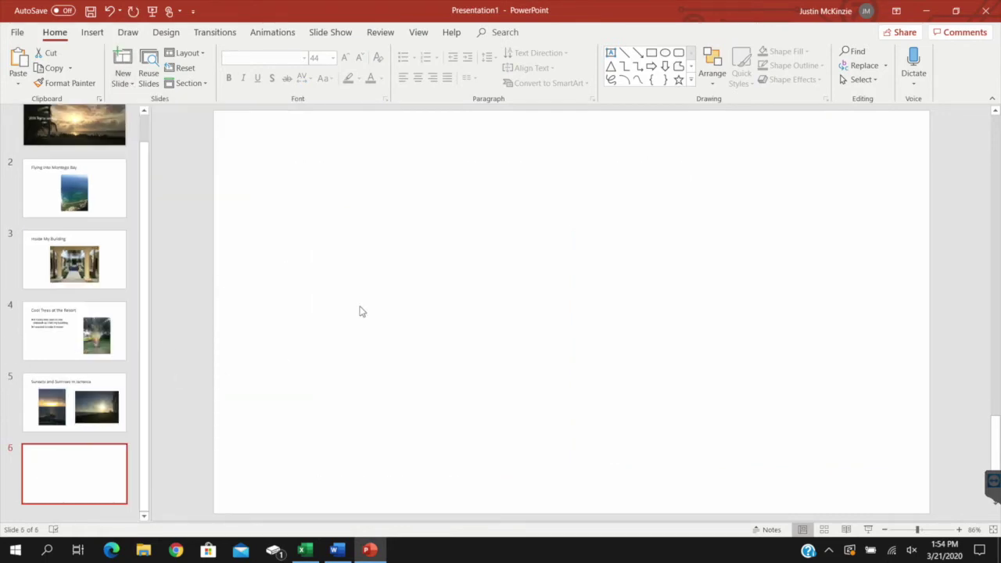
pyautogui.click(98, 32)
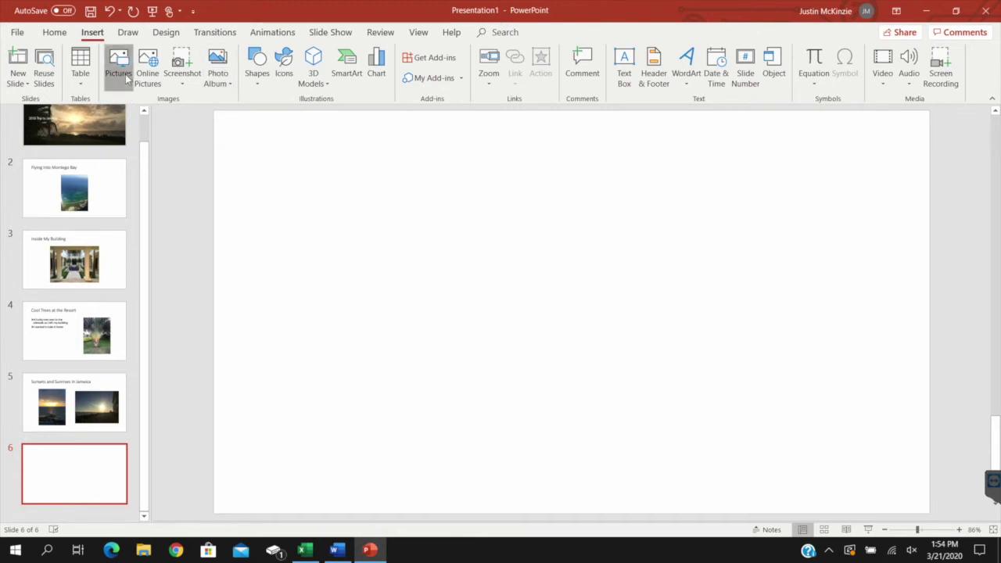
pyautogui.click(126, 78)
pyautogui.doubleClick(149, 227)
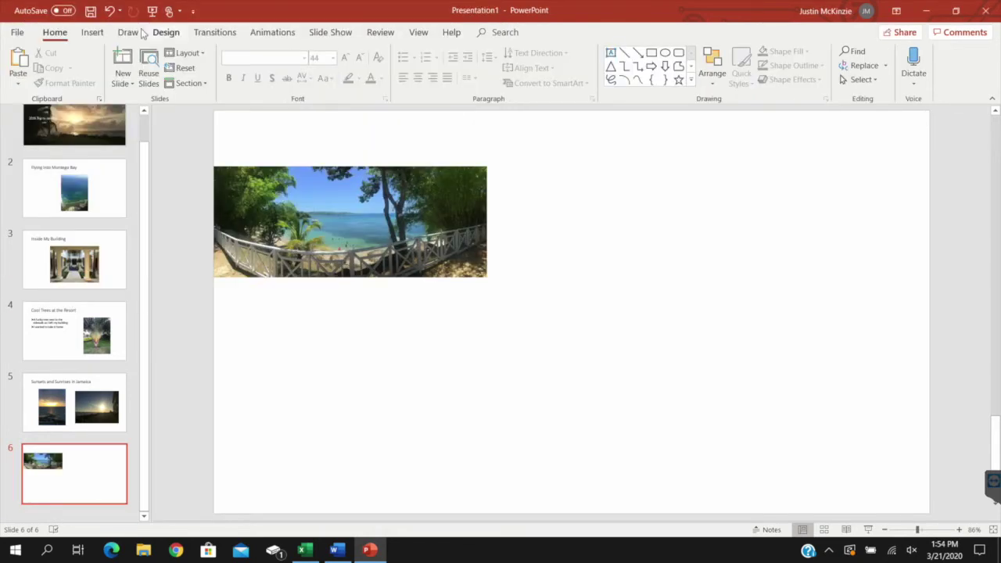
# - Add a 'Random Photos!' text box at the slide's upper right
pyautogui.click(90, 32)
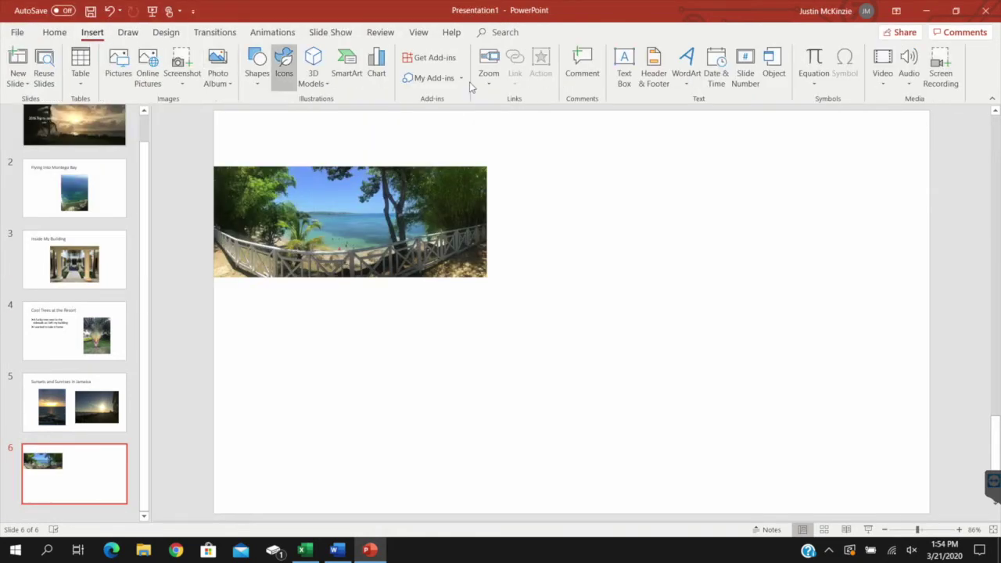
pyautogui.click(623, 61)
pyautogui.moveTo(550, 157); pyautogui.dragTo(780, 242)
pyautogui.write('Random Photos!')
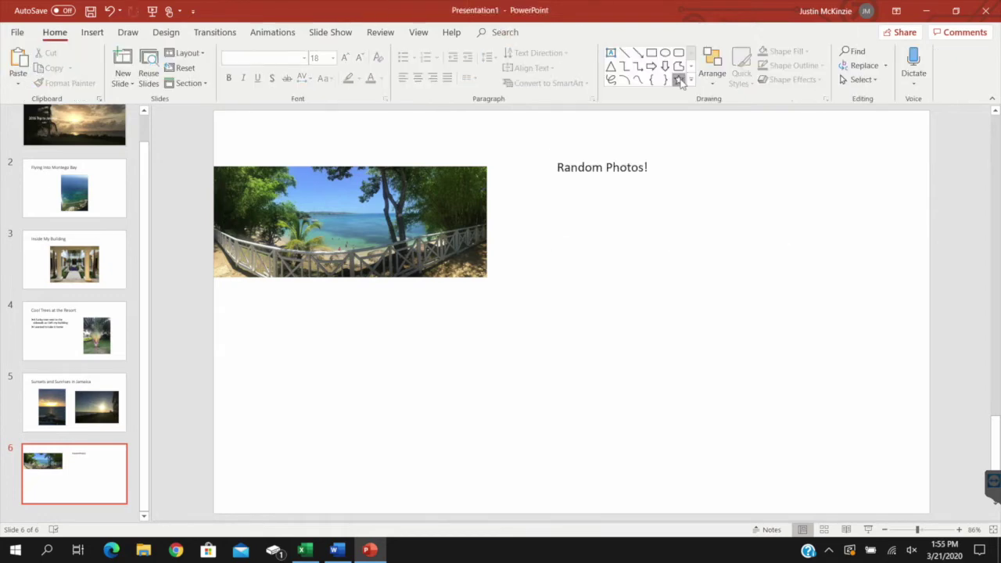
# - Draw a large star in the lower right of slide 6
pyautogui.click(679, 80)
pyautogui.moveTo(572, 255); pyautogui.dragTo(808, 463)
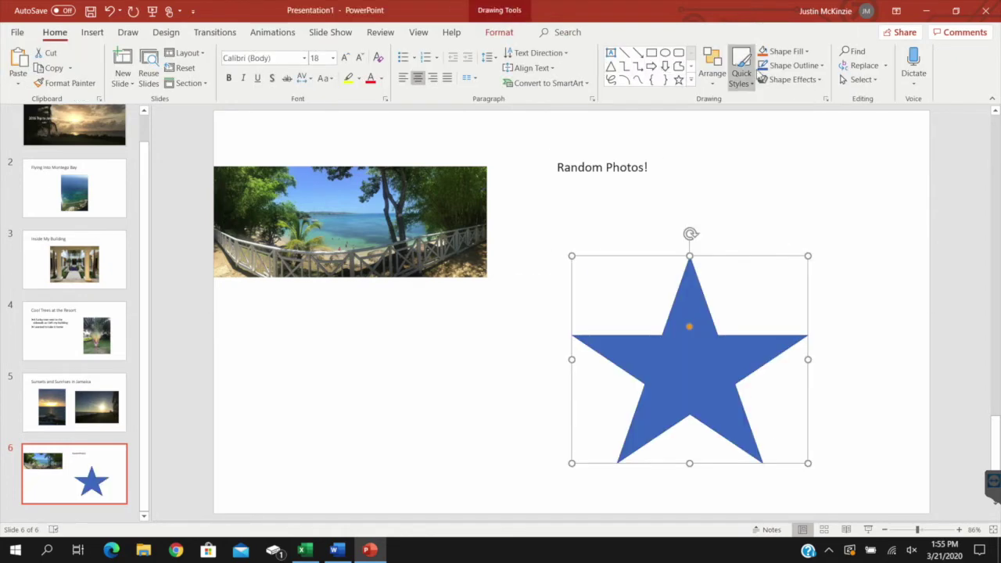
pyautogui.click(92, 32)
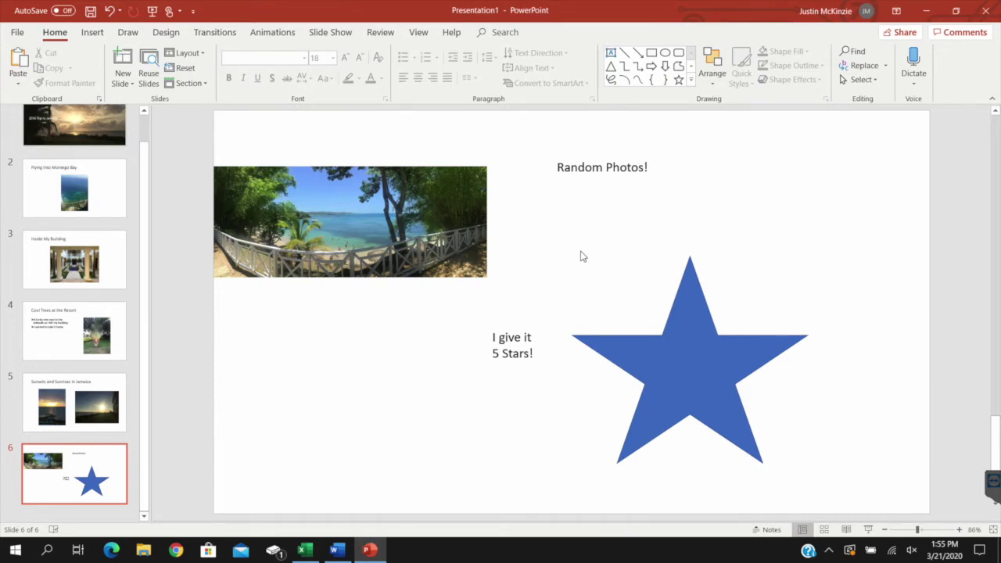
# - Set 'Random Photos!' to 48 pt and move it to the slide's top-left
pyautogui.click(605, 175)
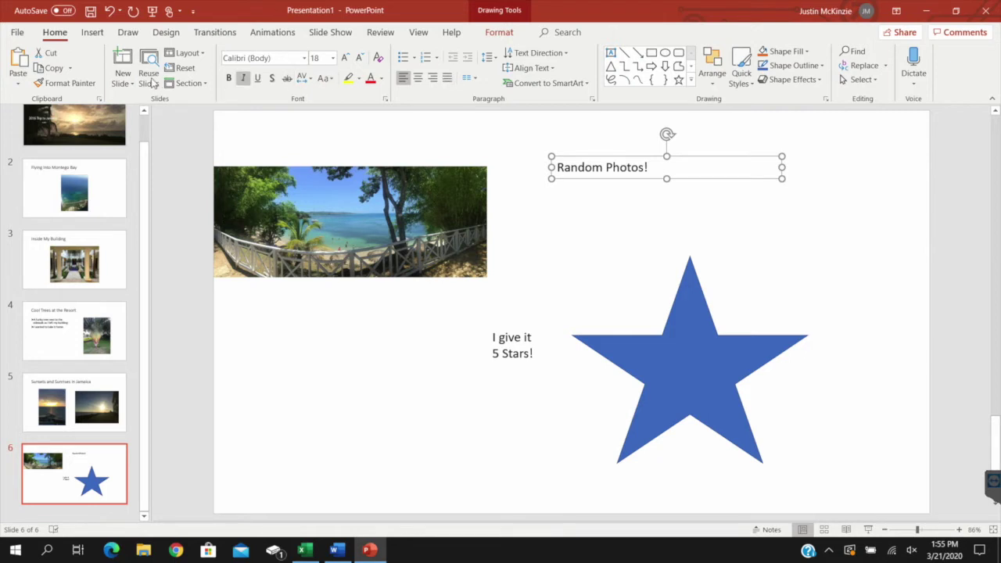
pyautogui.click(333, 58)
pyautogui.click(316, 272)
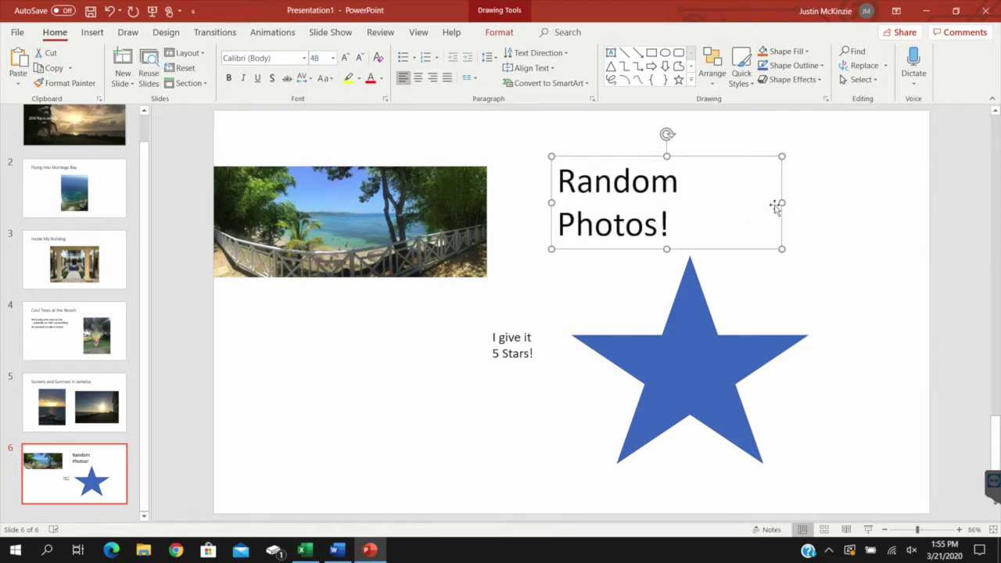
pyautogui.moveTo(780, 202); pyautogui.dragTo(552, 143)
# - Nudge the beach photo right, then widen the star caption onto one line and move it down-left
pyautogui.click(465, 300)
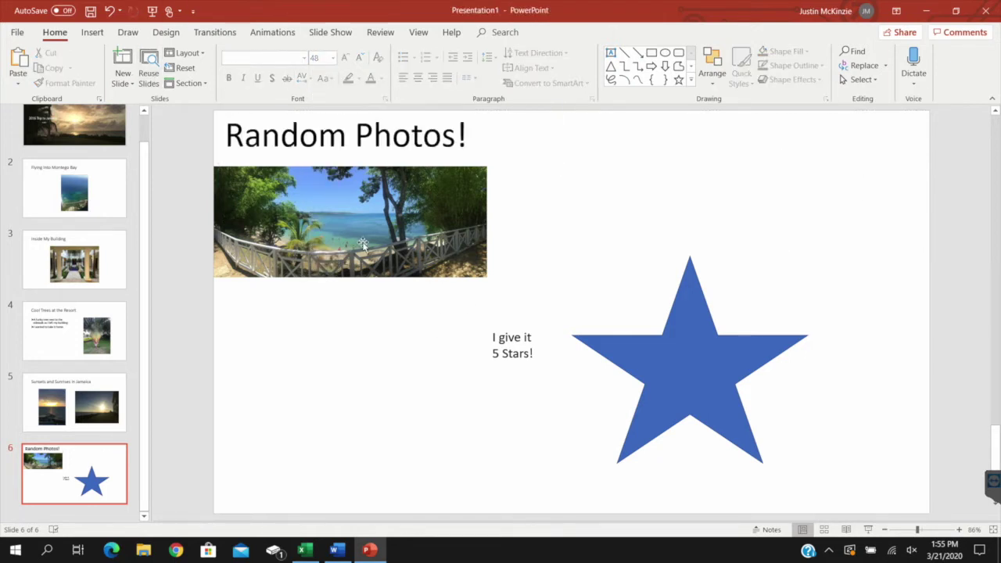
pyautogui.moveTo(361, 236)
pyautogui.mouseDown()
pyautogui.moveTo(384, 235)
pyautogui.moveTo(367, 235)
pyautogui.mouseUp()
pyautogui.click(393, 345)
pyautogui.click(505, 352)
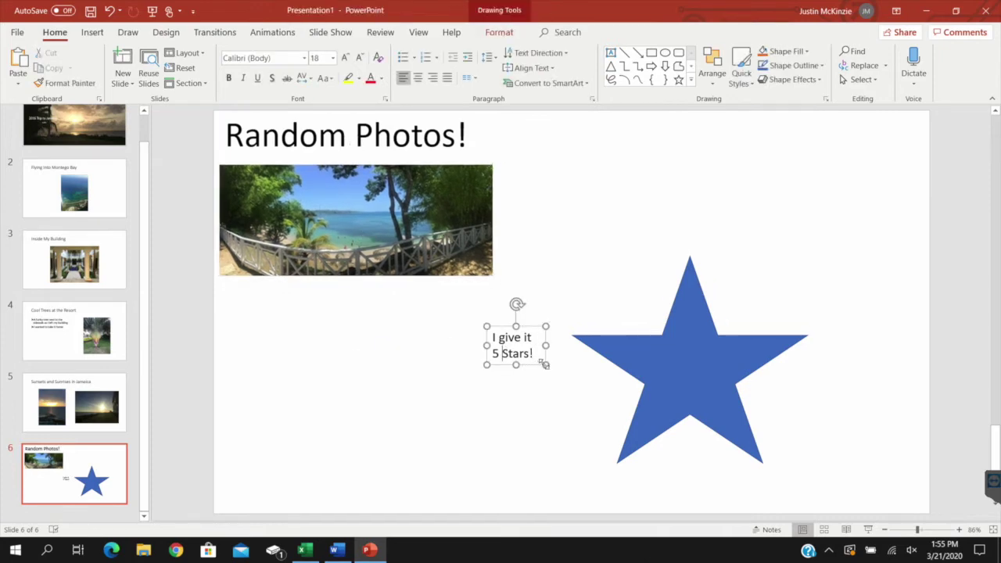
pyautogui.moveTo(548, 353); pyautogui.dragTo(592, 336)
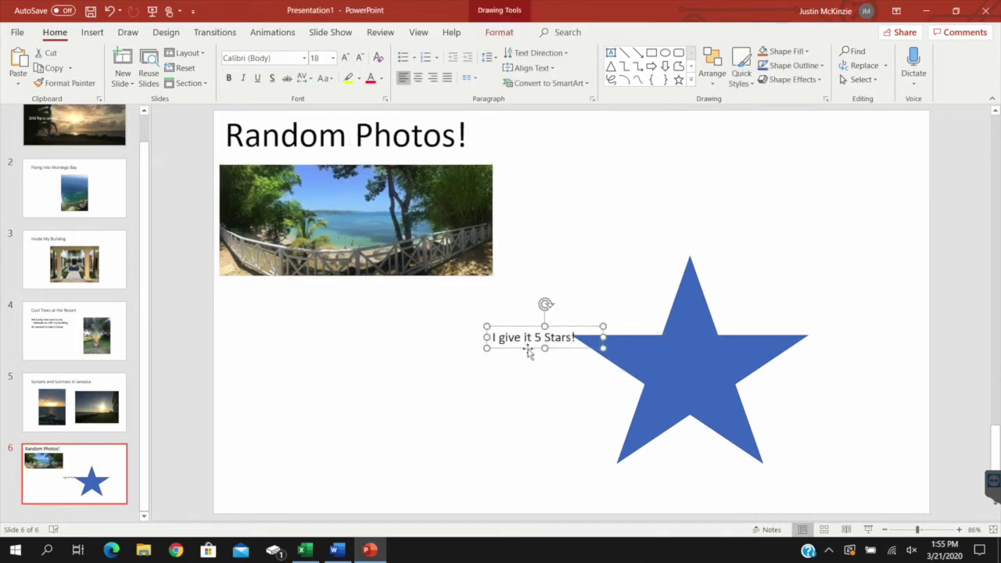
pyautogui.moveTo(529, 352); pyautogui.dragTo(517, 388)
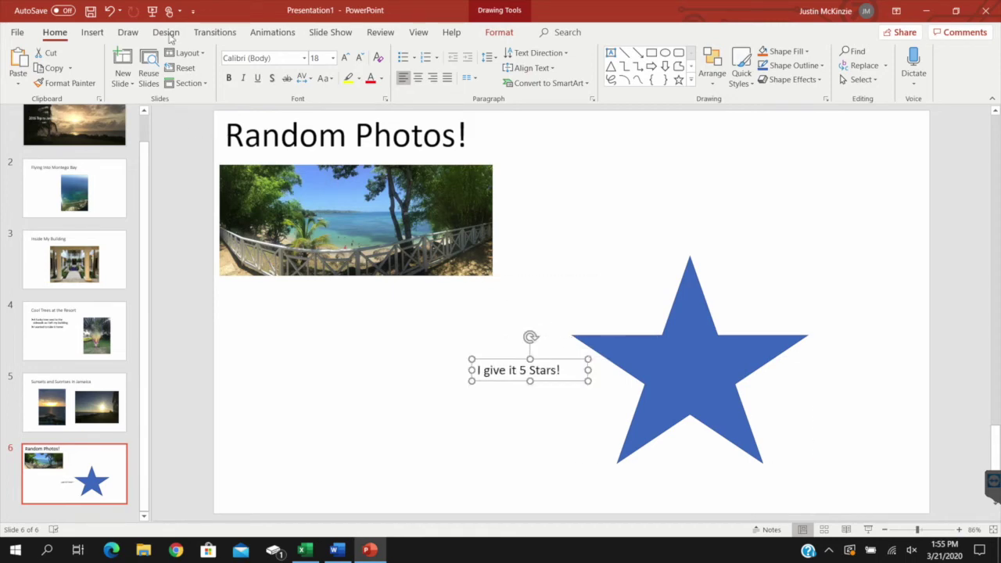
# - Make the 'I give it 5 Stars!' caption text yellow
pyautogui.click(371, 79)
pyautogui.click(381, 79)
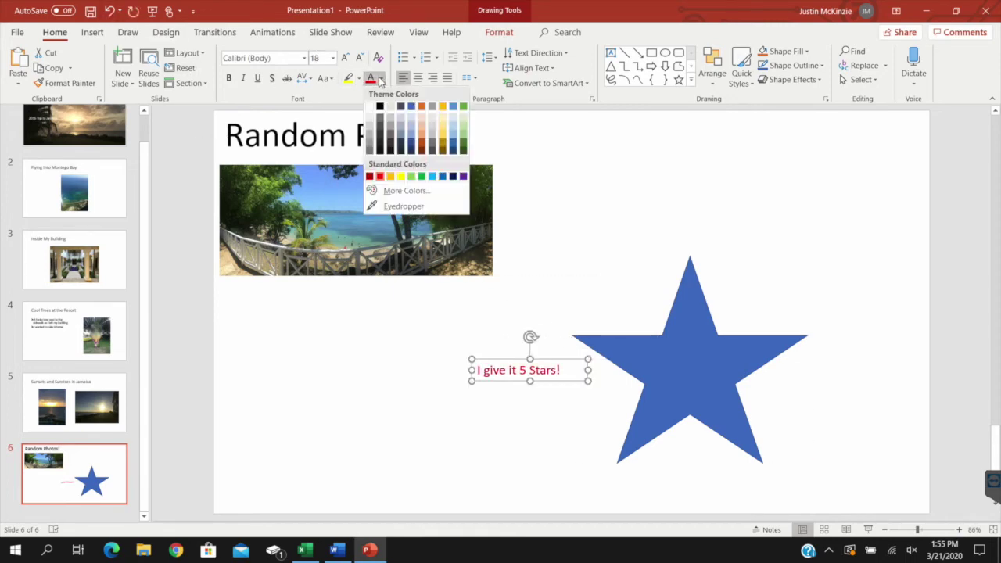
pyautogui.click(408, 173)
# - Fill the star yellow with a black outline and a yellow glow
pyautogui.click(677, 346)
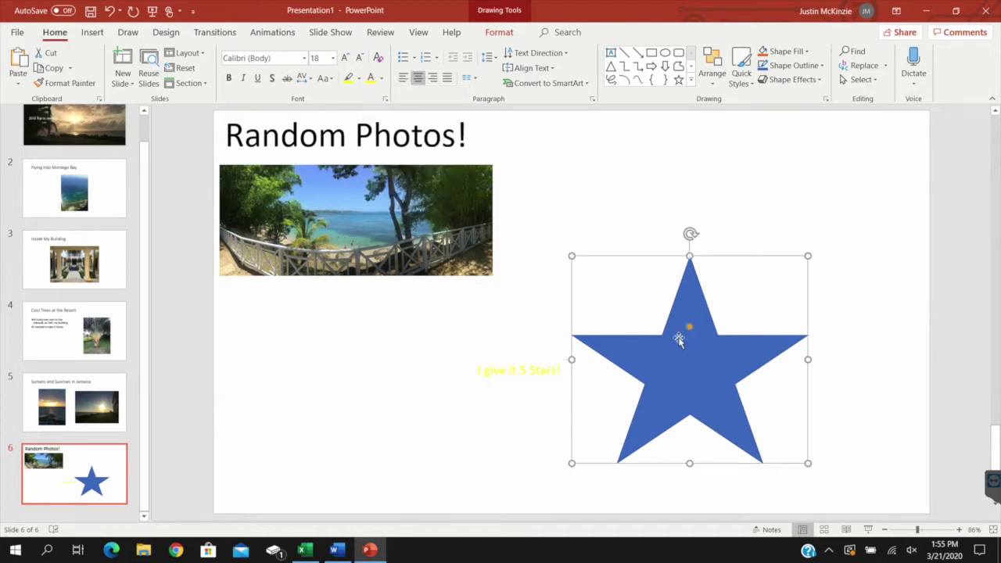
pyautogui.click(792, 53)
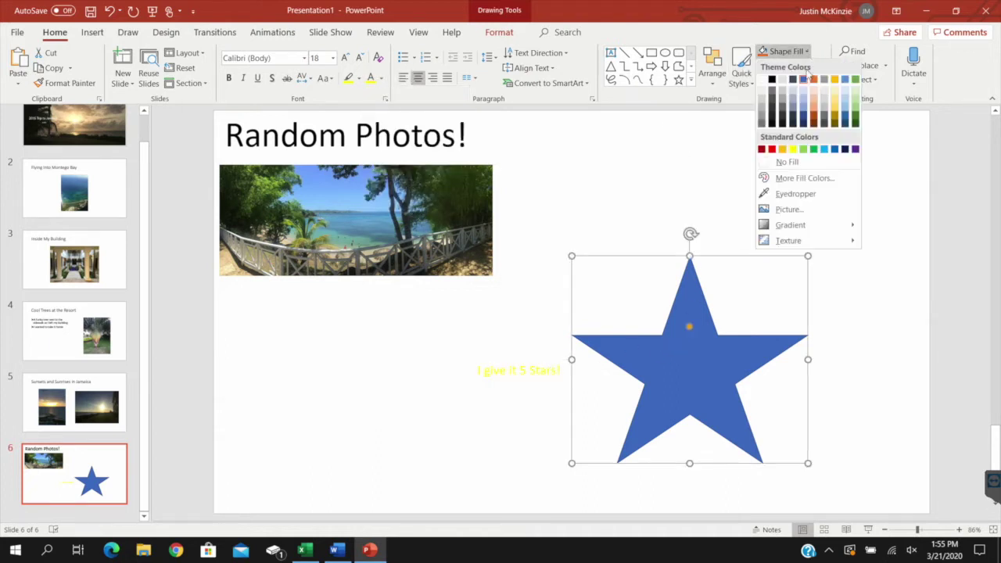
pyautogui.click(797, 150)
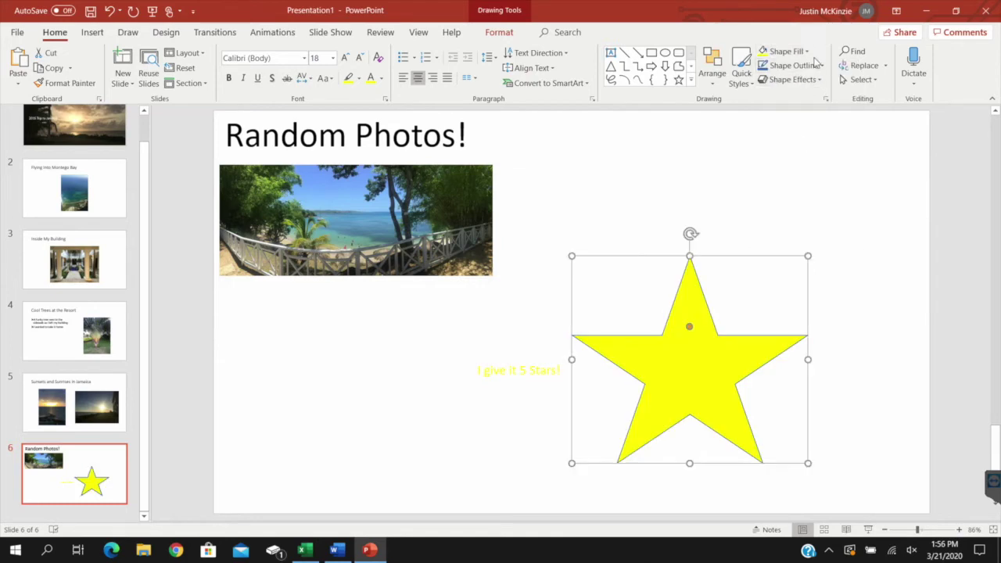
pyautogui.click(818, 65)
pyautogui.click(821, 67)
pyautogui.click(820, 67)
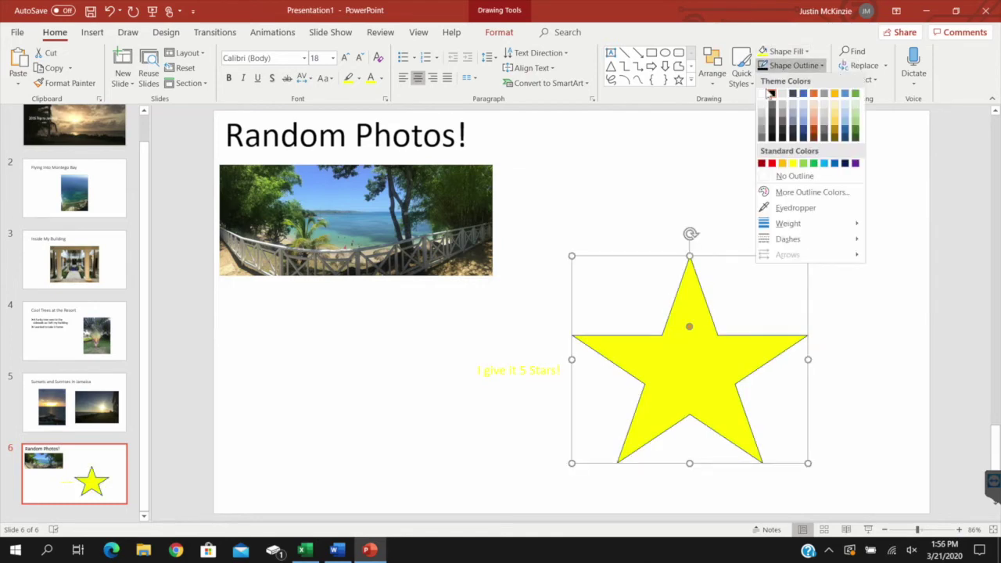
pyautogui.click(818, 79)
pyautogui.moveTo(813, 186)
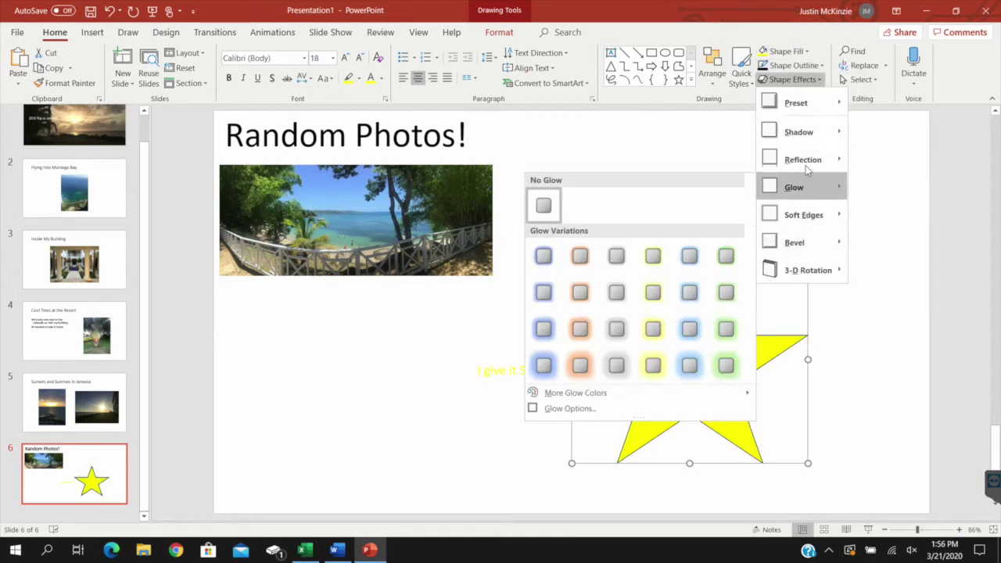
pyautogui.click(652, 363)
# - Move the caption to the star's upper right and make its text black
pyautogui.click(693, 373)
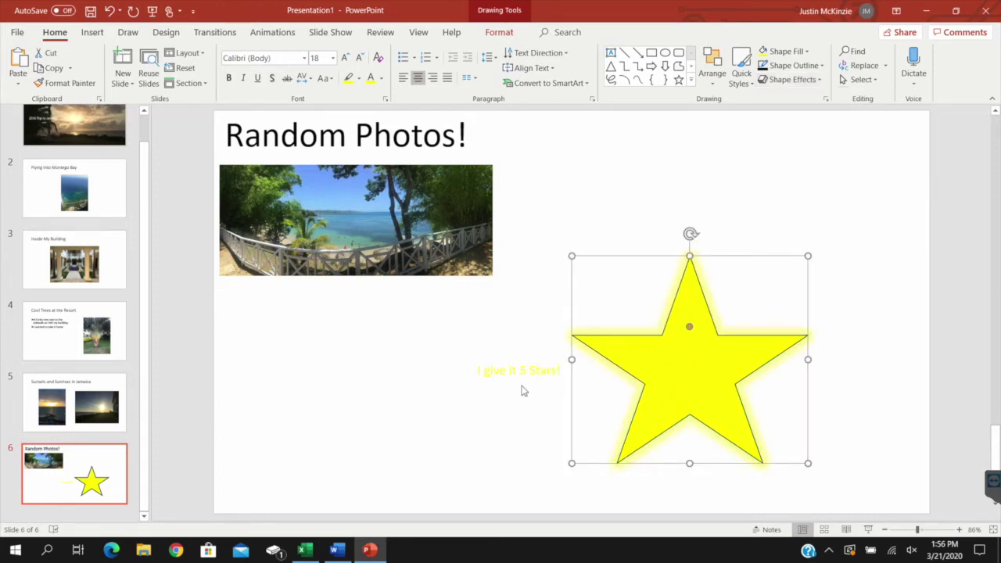
pyautogui.moveTo(523, 388); pyautogui.dragTo(811, 287)
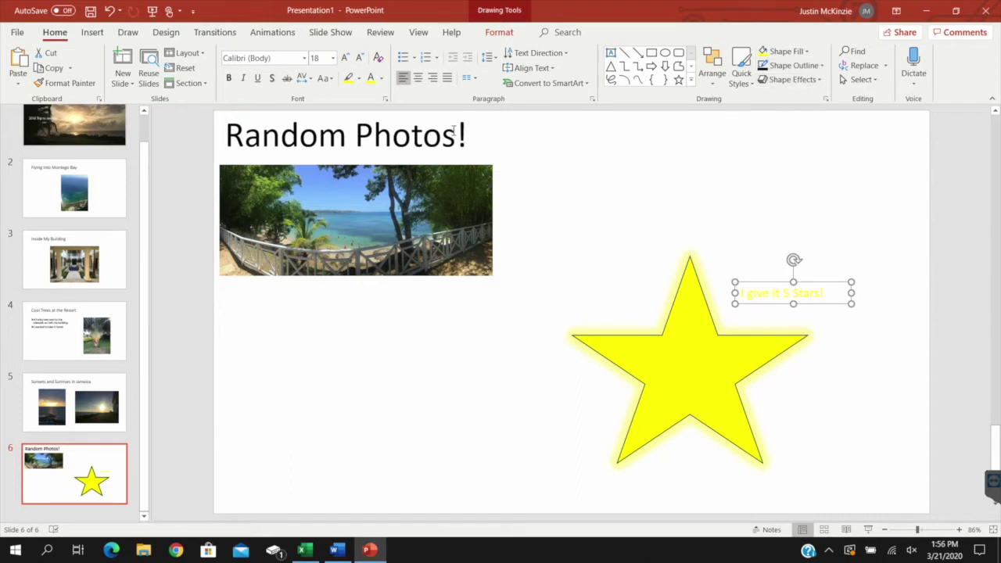
pyautogui.click(382, 78)
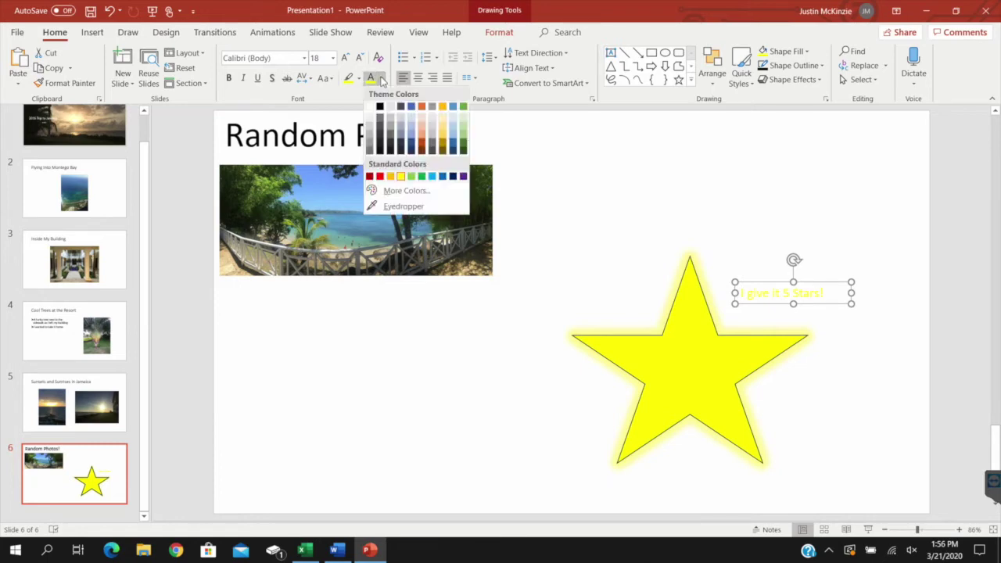
pyautogui.click(380, 109)
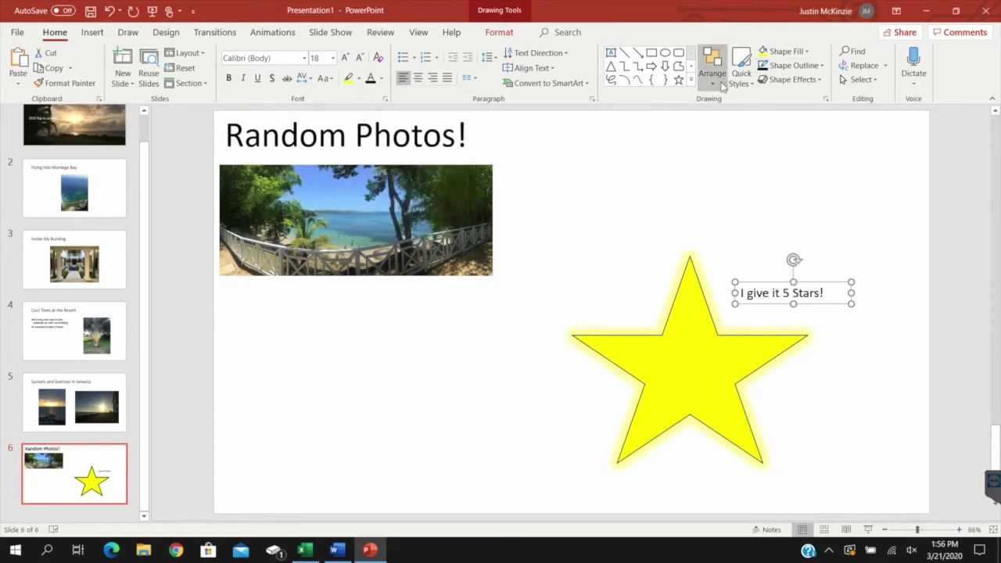
# - Apply the gold WordArt style to the caption and enlarge it to 28 pt
pyautogui.click(499, 35)
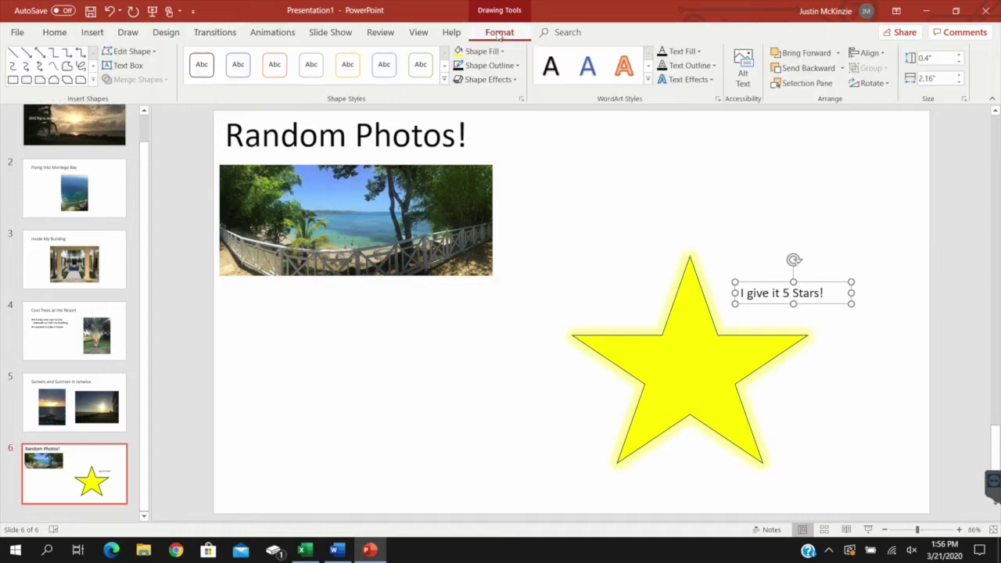
pyautogui.click(649, 80)
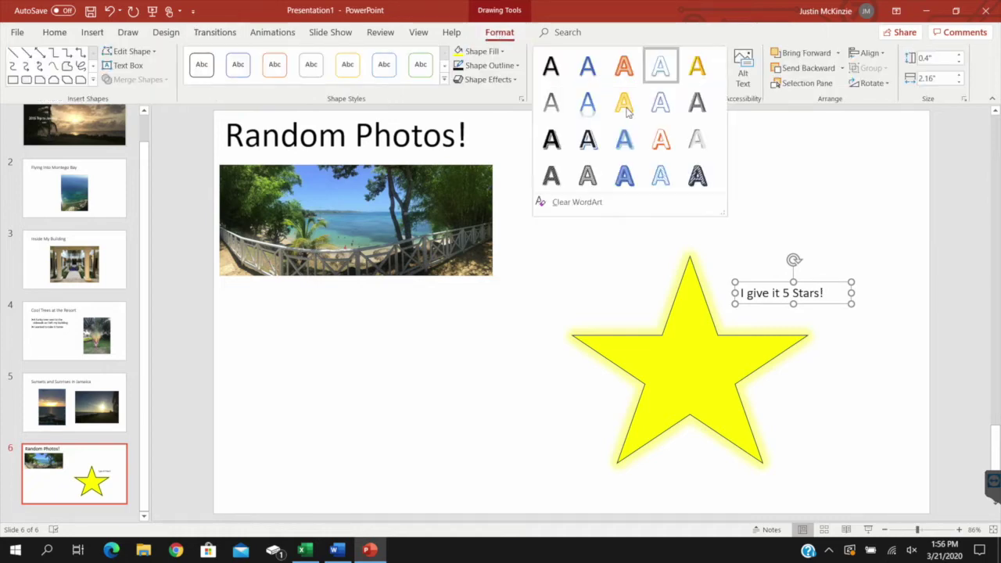
pyautogui.click(697, 68)
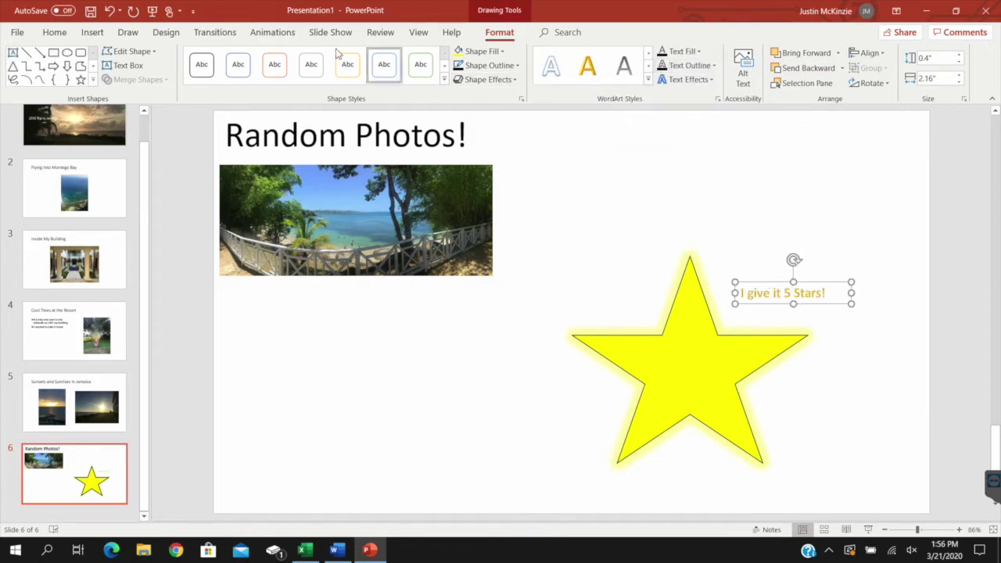
pyautogui.click(55, 32)
pyautogui.click(345, 58)
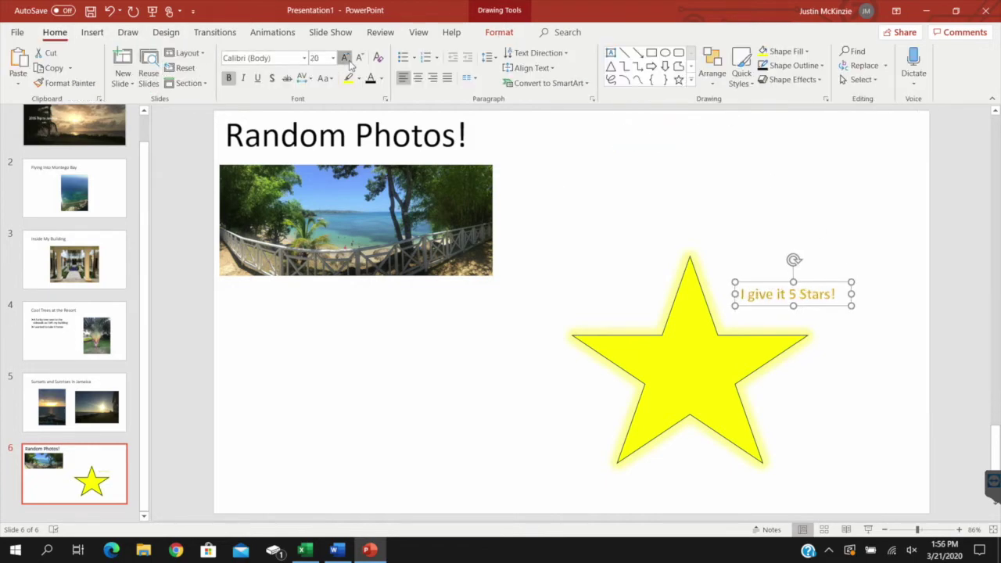
pyautogui.click(345, 58)
pyautogui.click(345, 58)
# - Widen the caption onto one line and centre it beneath the star
pyautogui.moveTo(851, 310); pyautogui.dragTo(888, 309)
pyautogui.moveTo(832, 282); pyautogui.dragTo(697, 467)
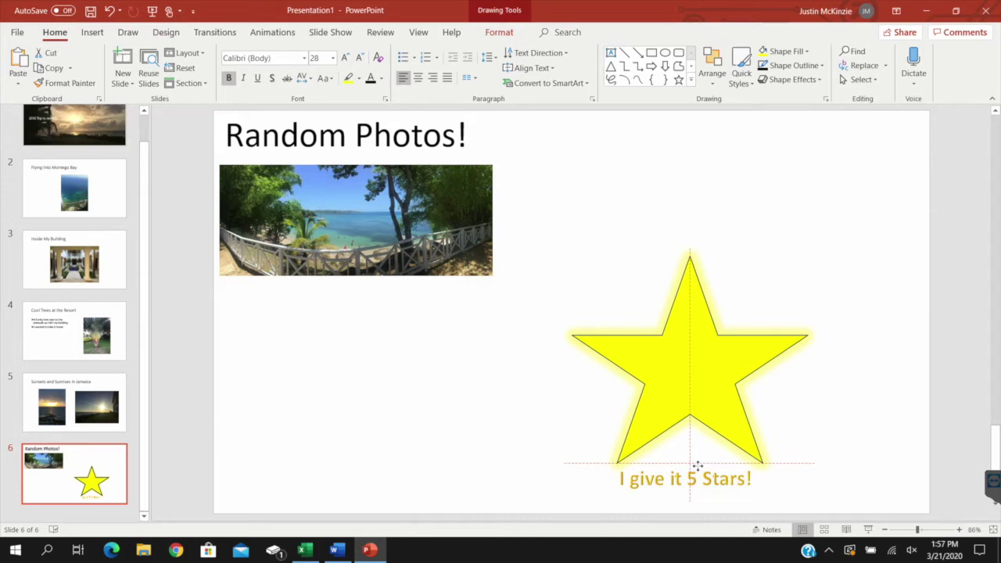
pyautogui.moveTo(697, 466); pyautogui.dragTo(698, 467)
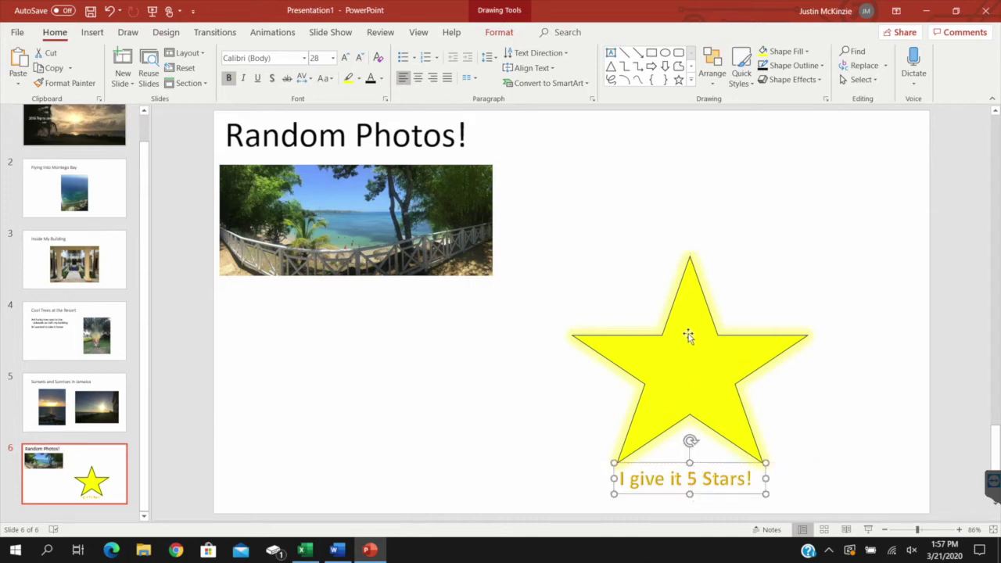
# - Give the panoramic beach photo the Metal Oval picture style
pyautogui.click(826, 280)
pyautogui.click(450, 219)
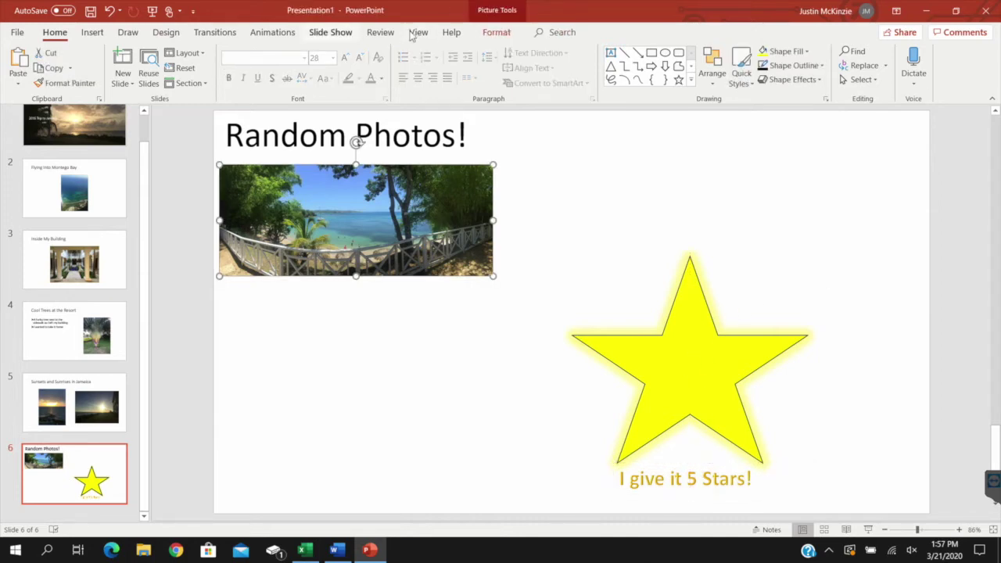
pyautogui.click(495, 33)
pyautogui.click(553, 81)
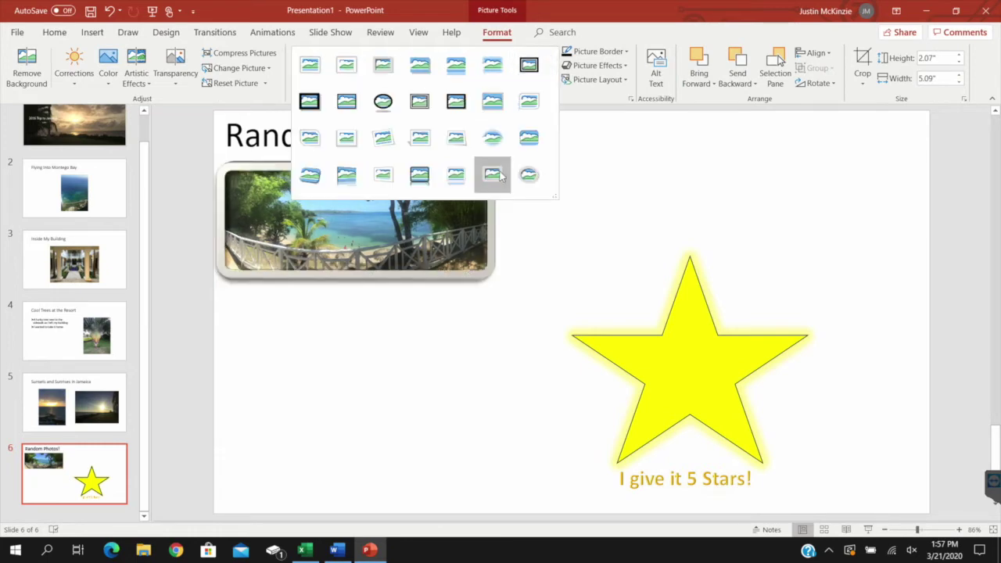
pyautogui.click(529, 175)
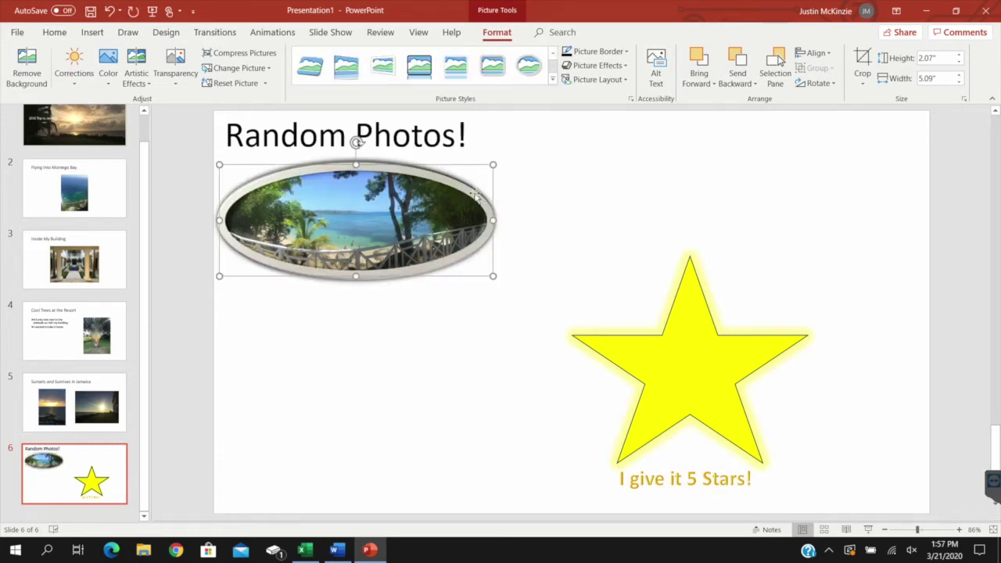
pyautogui.click(610, 317)
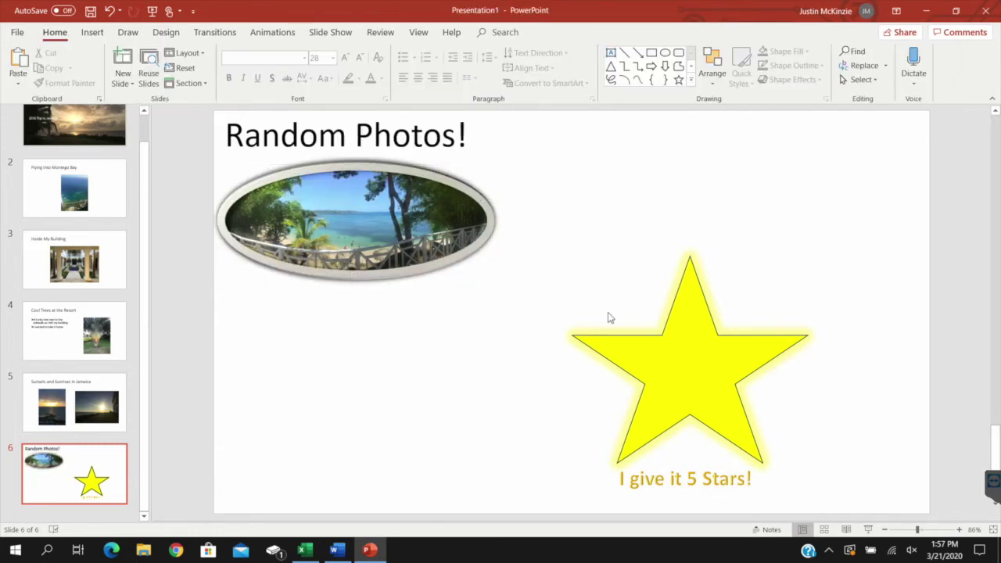
# - Narrow the 'Random Photos!' title box to its text and fill it red
pyautogui.click(403, 120)
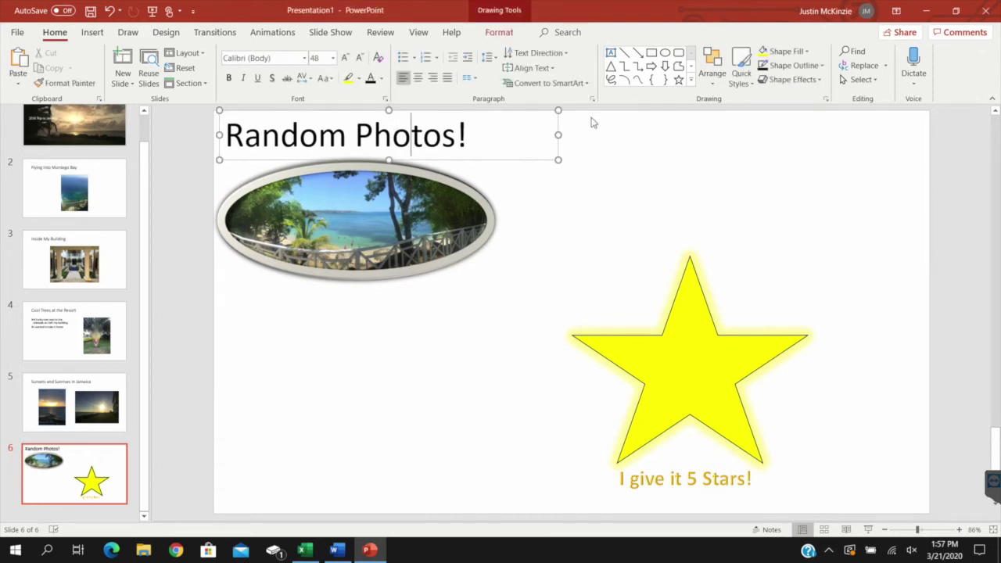
pyautogui.moveTo(559, 134); pyautogui.dragTo(474, 136)
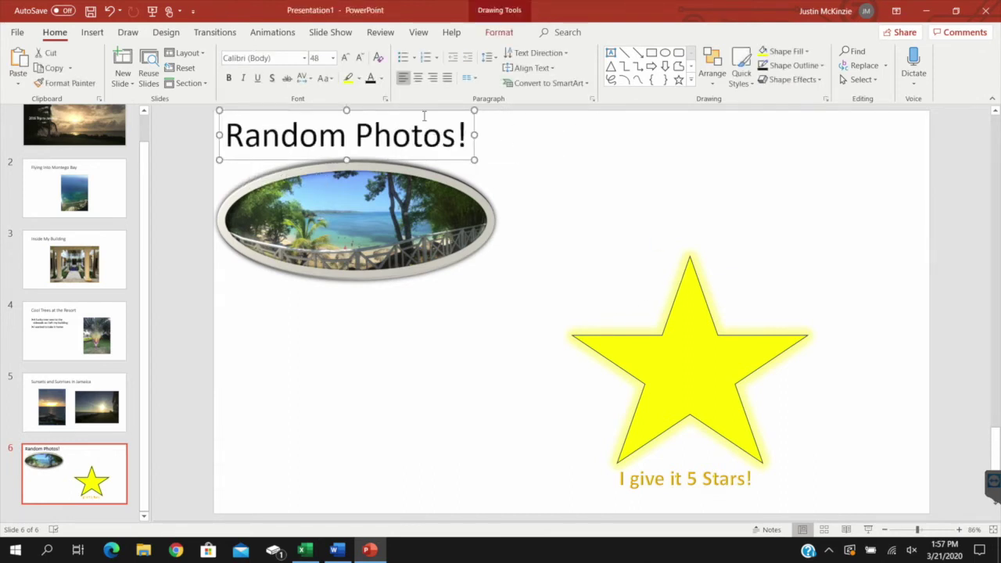
pyautogui.click(808, 52)
pyautogui.click(770, 151)
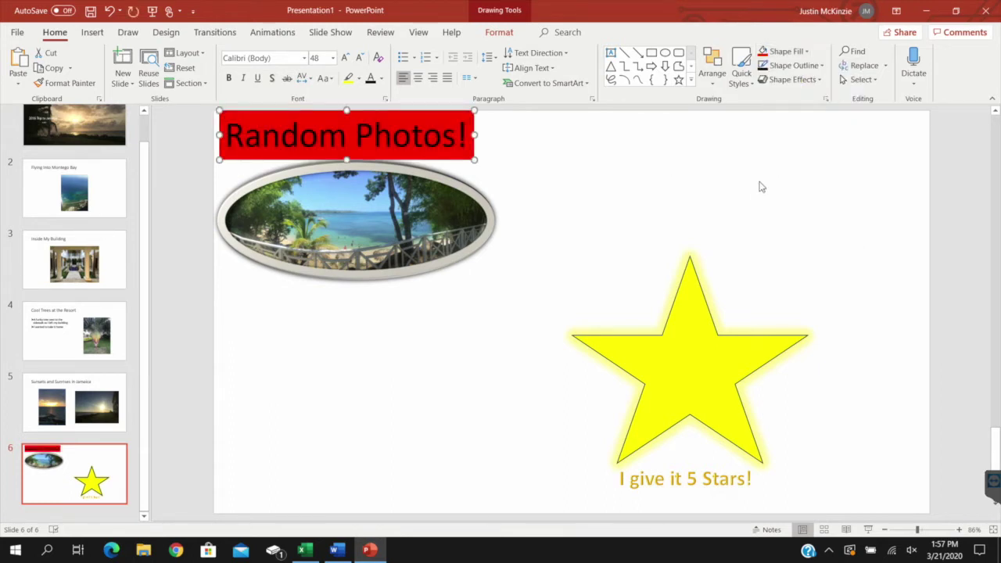
pyautogui.click(575, 192)
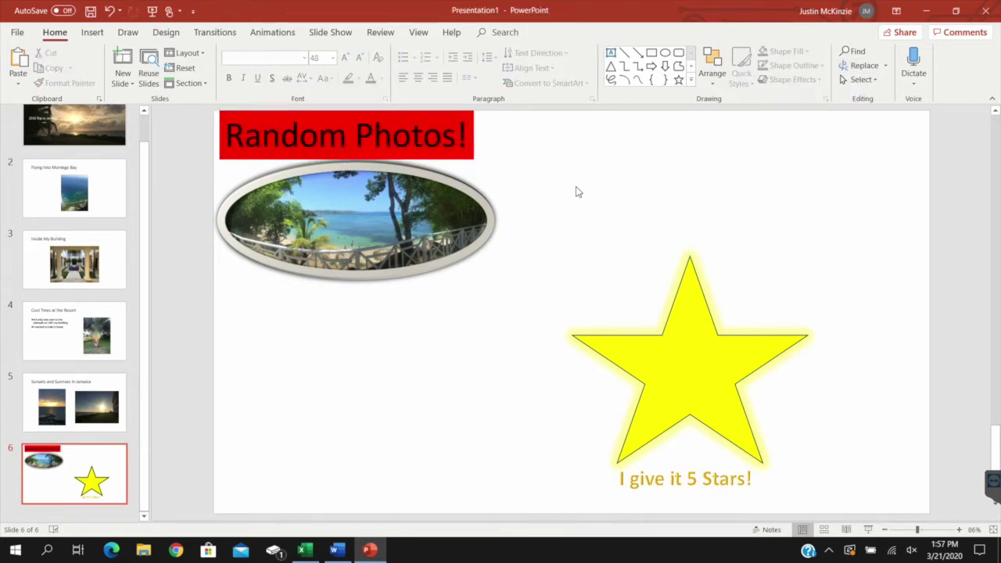
# - Move the red title below the oval photo
pyautogui.click(407, 117)
pyautogui.moveTo(397, 115); pyautogui.dragTo(406, 293)
pyautogui.click(462, 118)
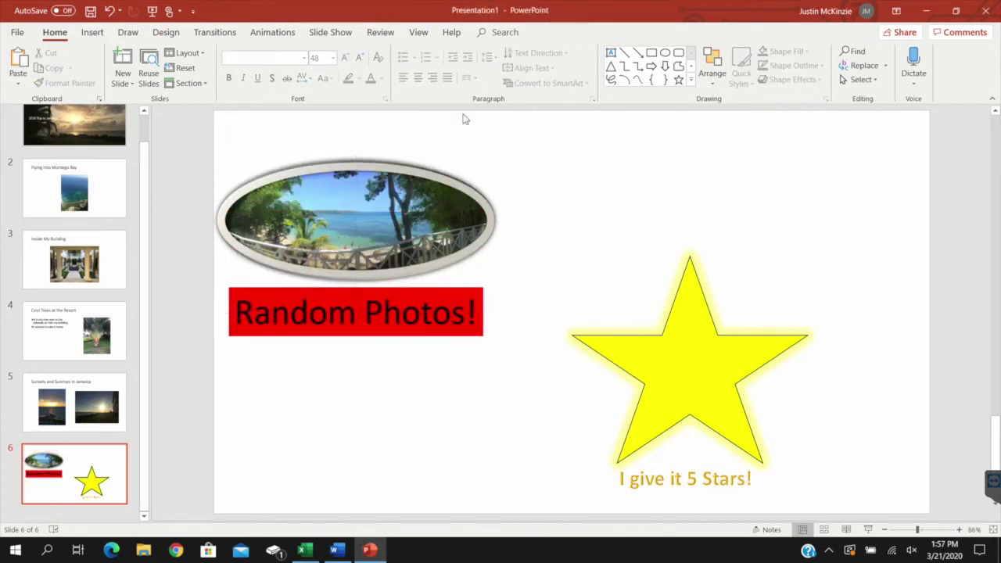
pyautogui.click(679, 321)
pyautogui.click(268, 422)
# - Open the slide's Format Background settings and compare fill types, settling on Gradient fill
pyautogui.rightClick(297, 399)
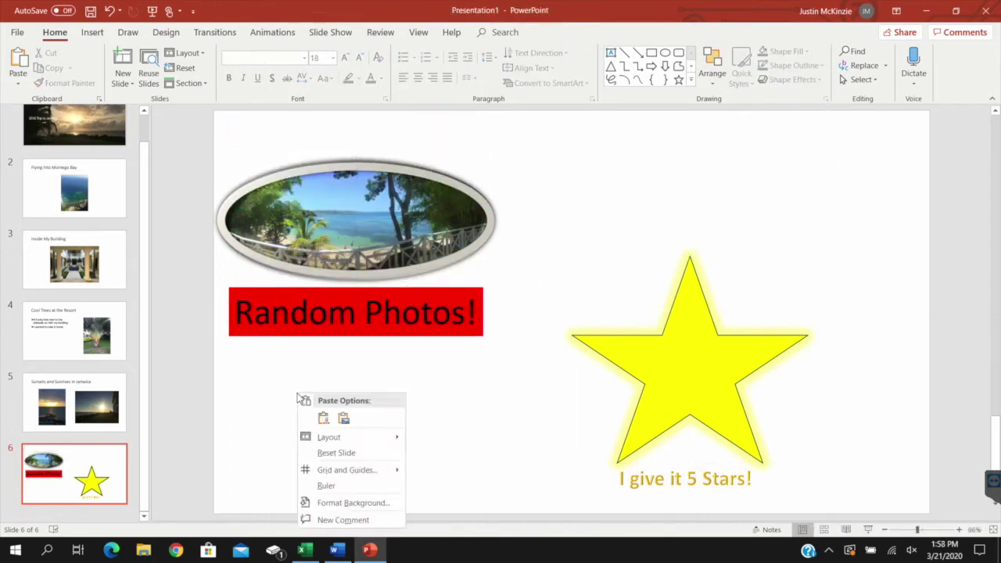
pyautogui.click(352, 505)
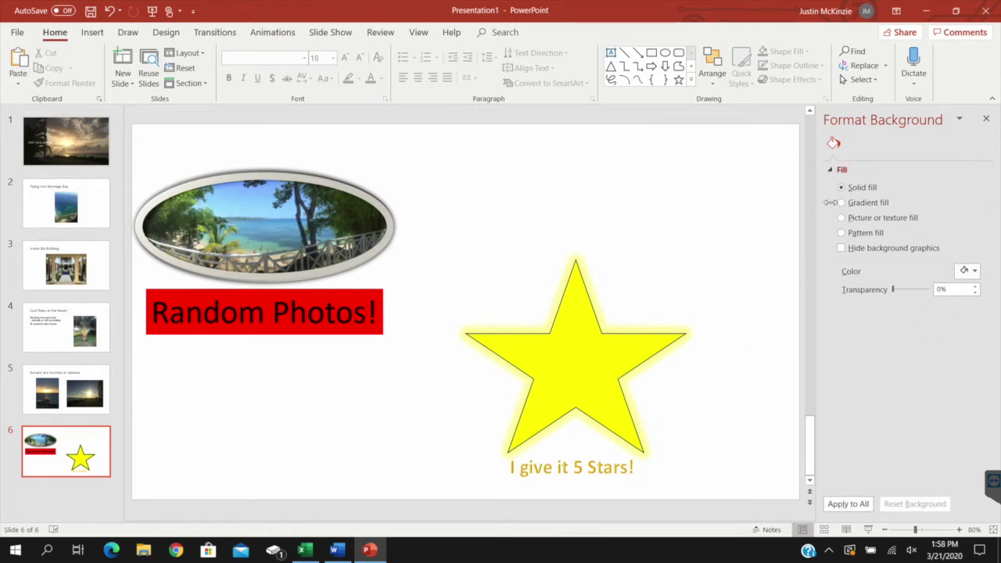
pyautogui.click(842, 202)
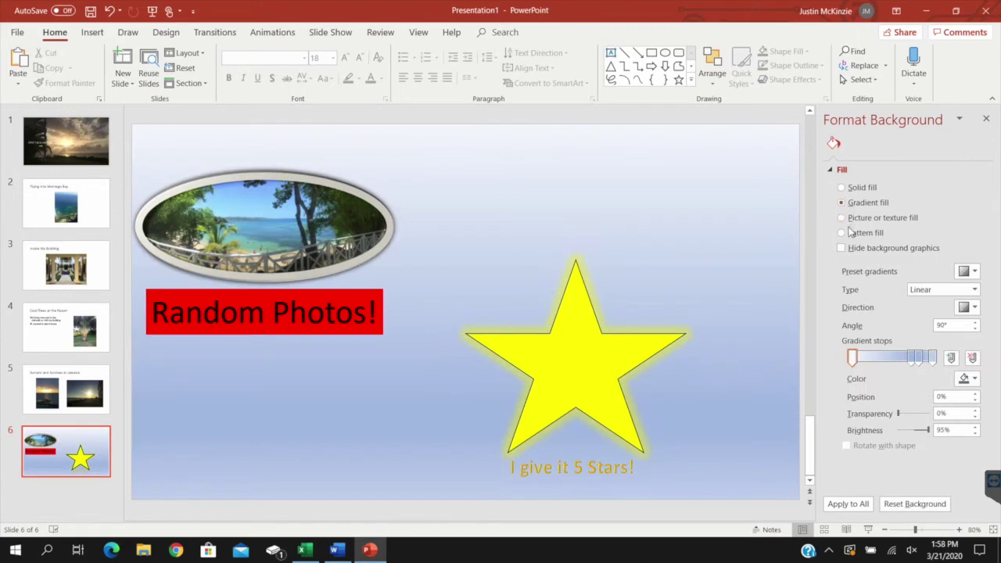
pyautogui.click(843, 219)
pyautogui.click(843, 233)
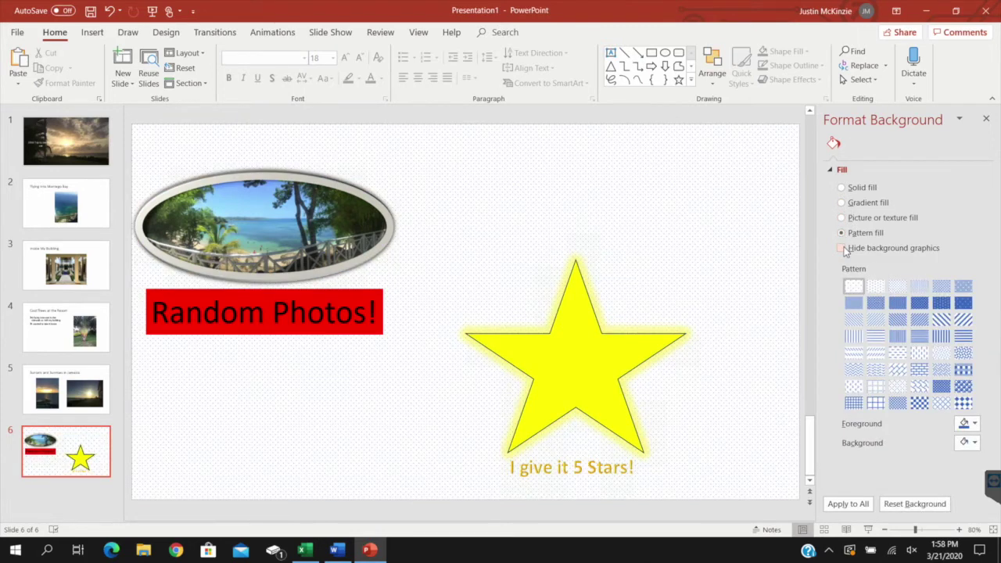
pyautogui.click(841, 188)
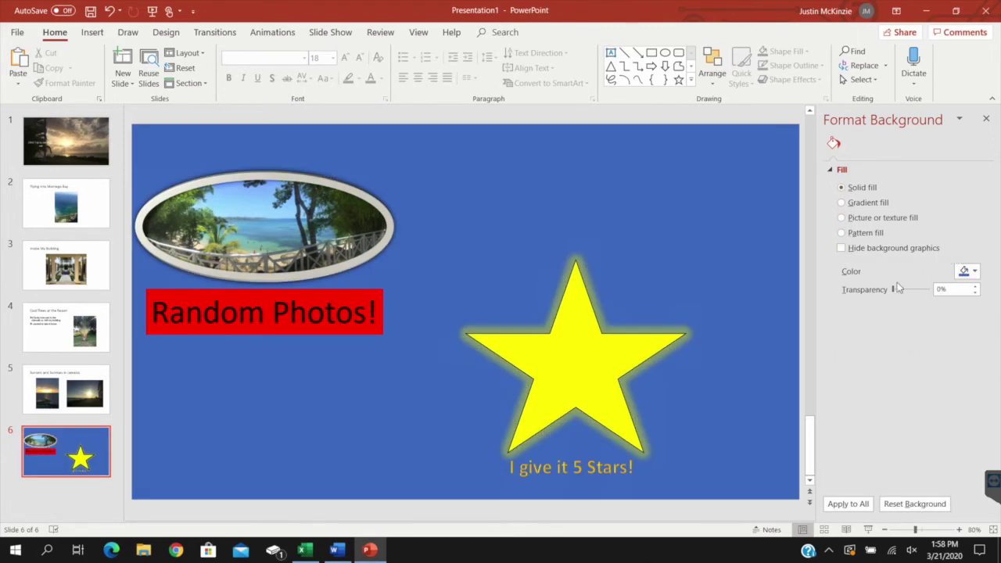
pyautogui.click(853, 203)
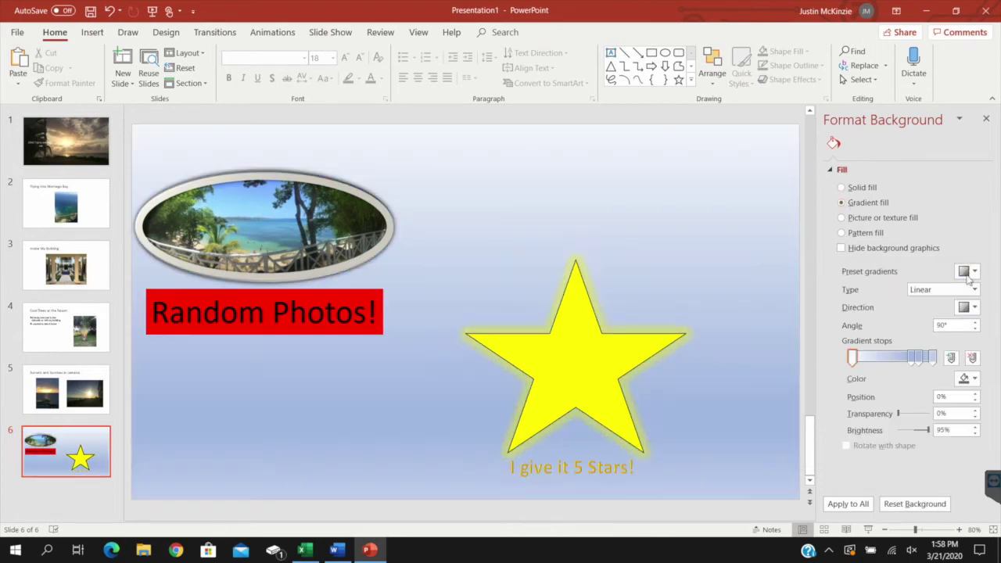
# - Choose the light gray gradient preset and apply it to all slides
pyautogui.click(970, 274)
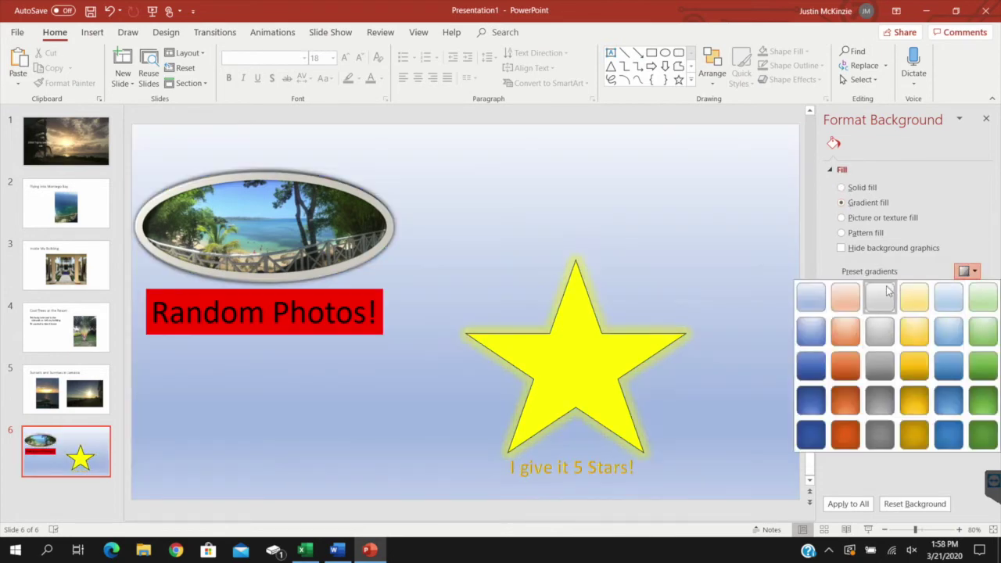
pyautogui.click(886, 291)
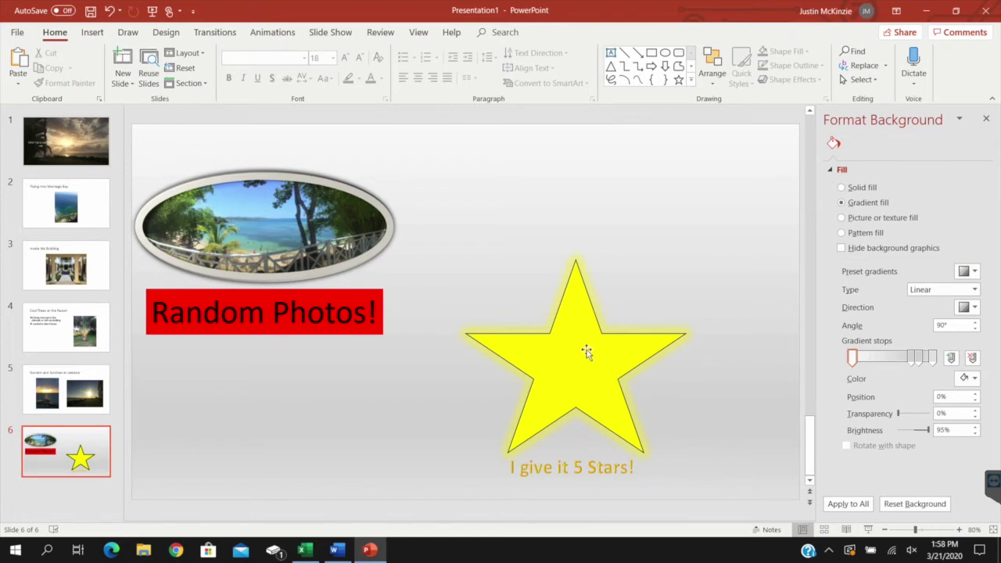
pyautogui.click(853, 505)
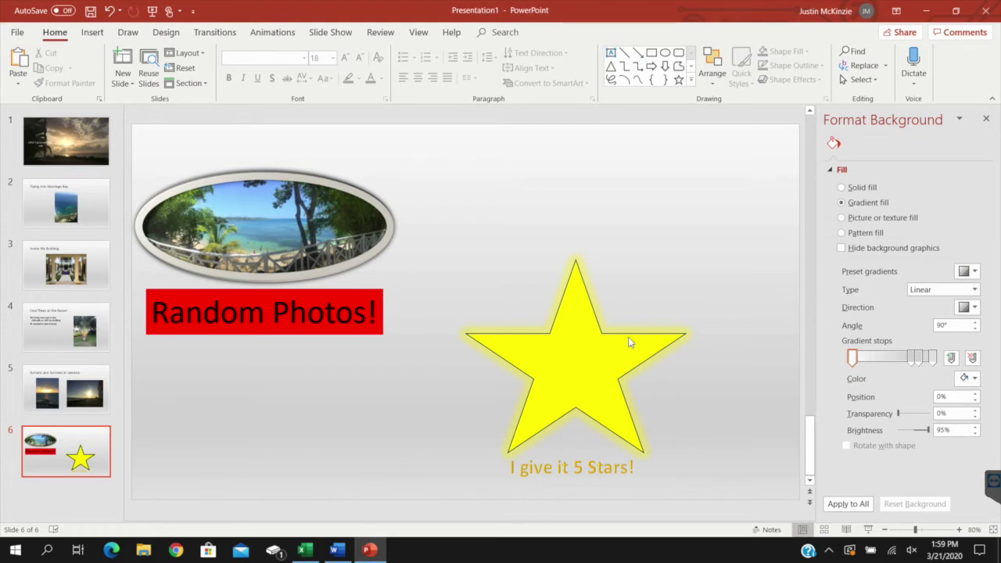
pyautogui.click(575, 372)
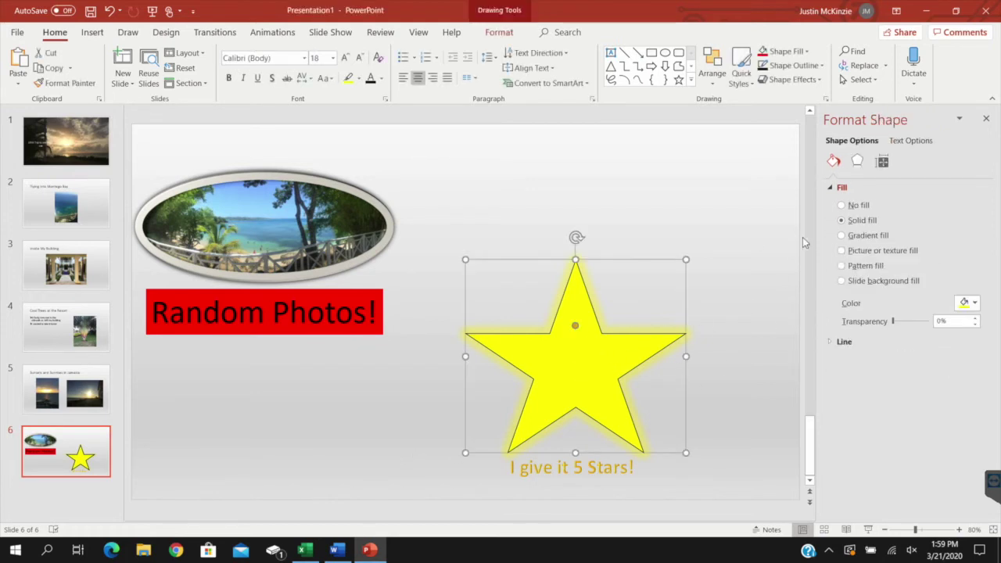
# - Reselect the star and make it slightly semi-transparent
pyautogui.click(332, 221)
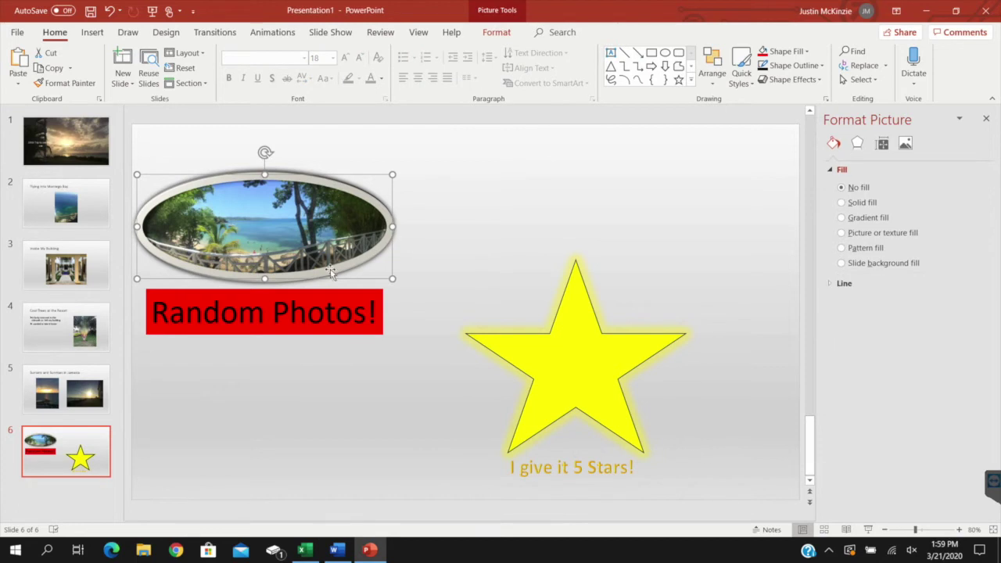
pyautogui.click(336, 311)
pyautogui.click(605, 346)
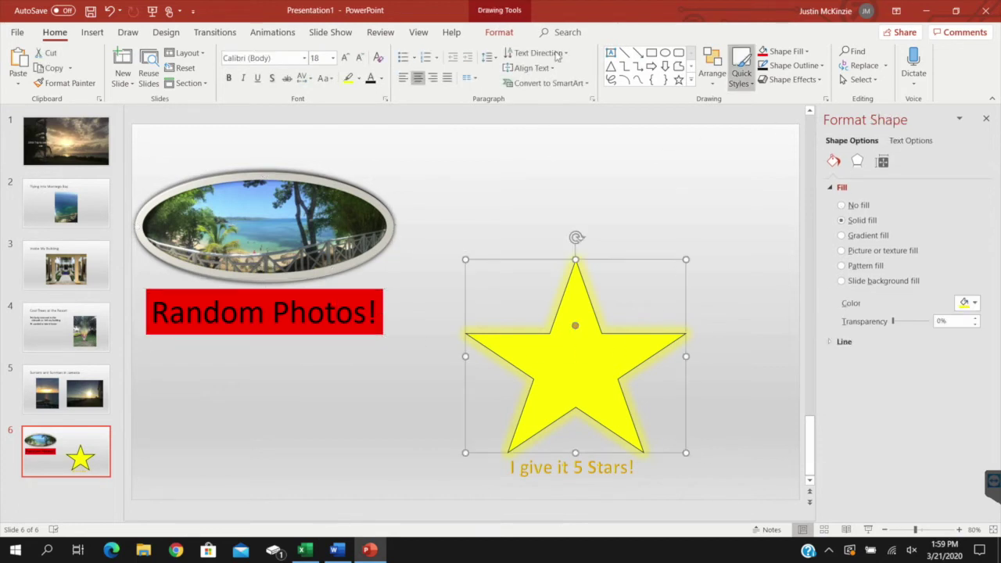
pyautogui.click(499, 32)
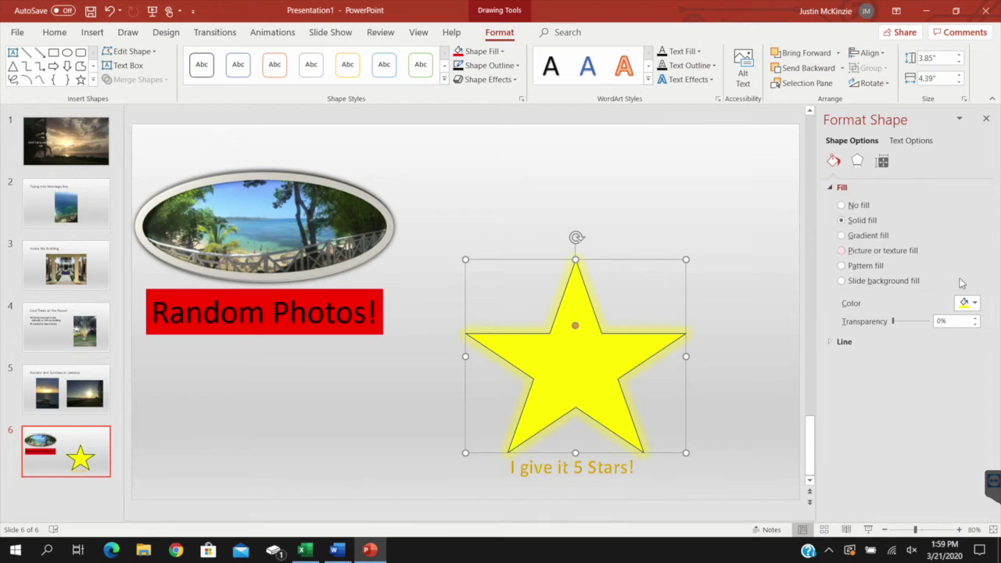
pyautogui.moveTo(894, 325)
pyautogui.mouseDown()
pyautogui.moveTo(942, 321)
pyautogui.moveTo(905, 322)
pyautogui.mouseUp()
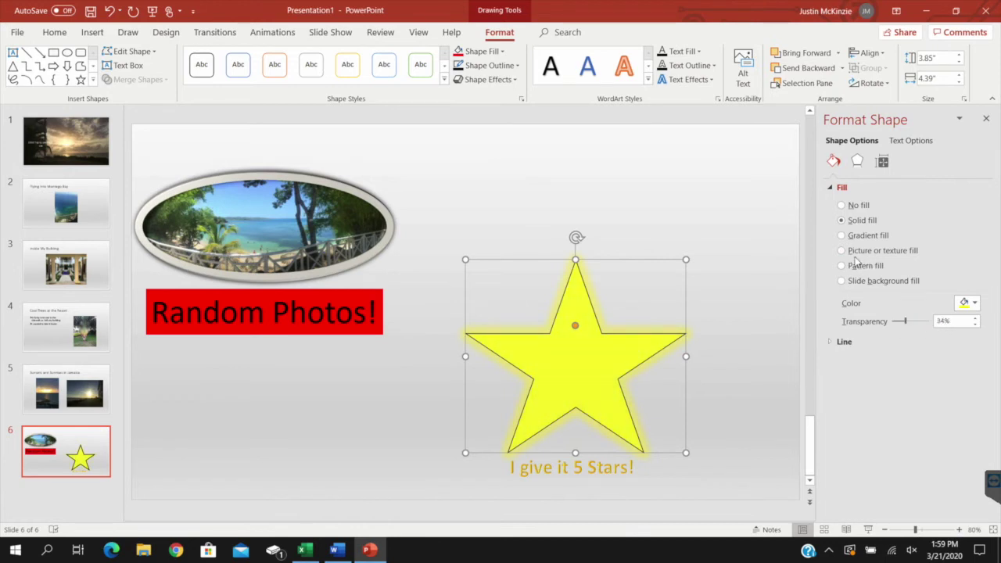
# - Fill the star with the sunset photo IMG_1842 from a file
pyautogui.click(859, 254)
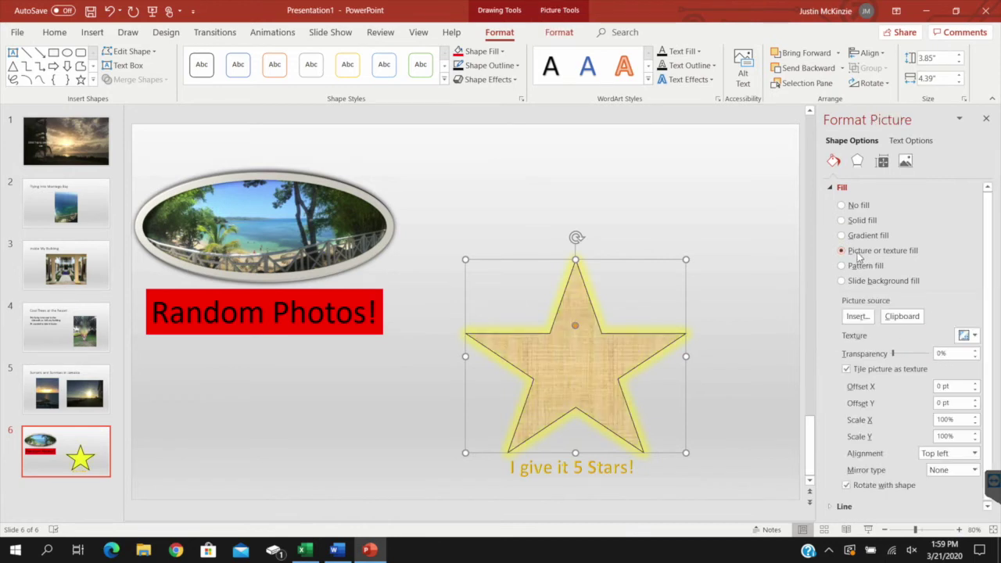
pyautogui.click(906, 317)
pyautogui.click(906, 318)
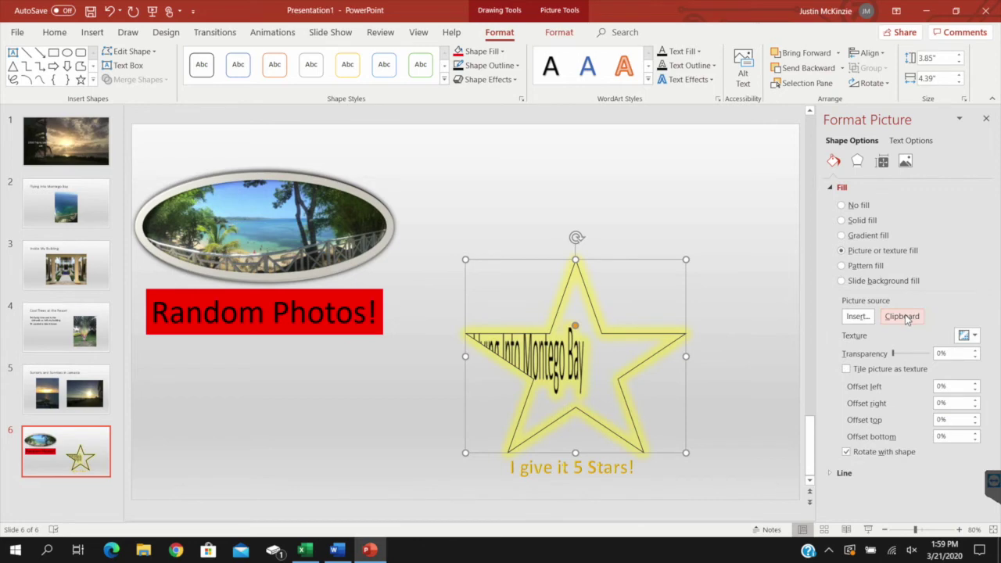
pyautogui.click(863, 319)
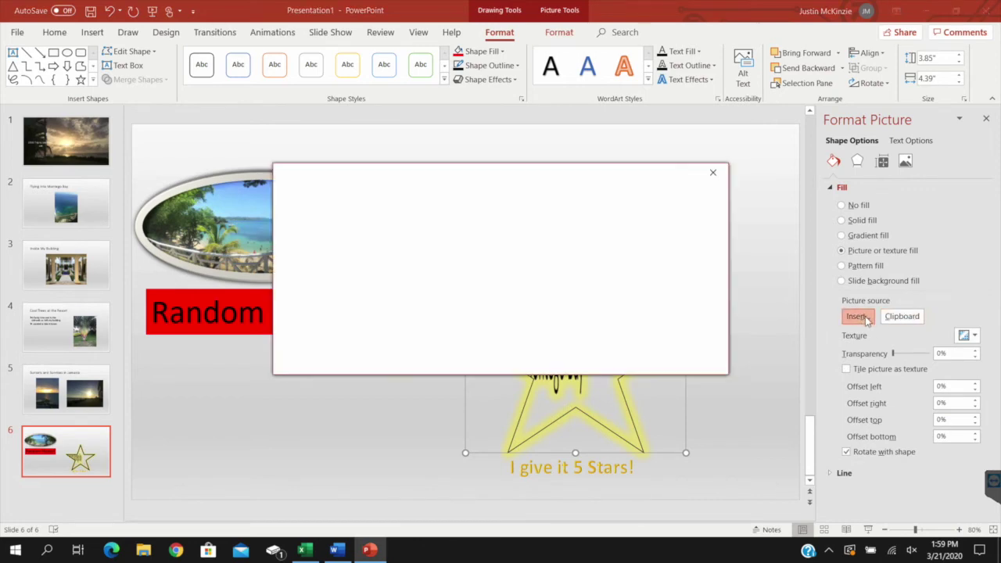
pyautogui.click(555, 246)
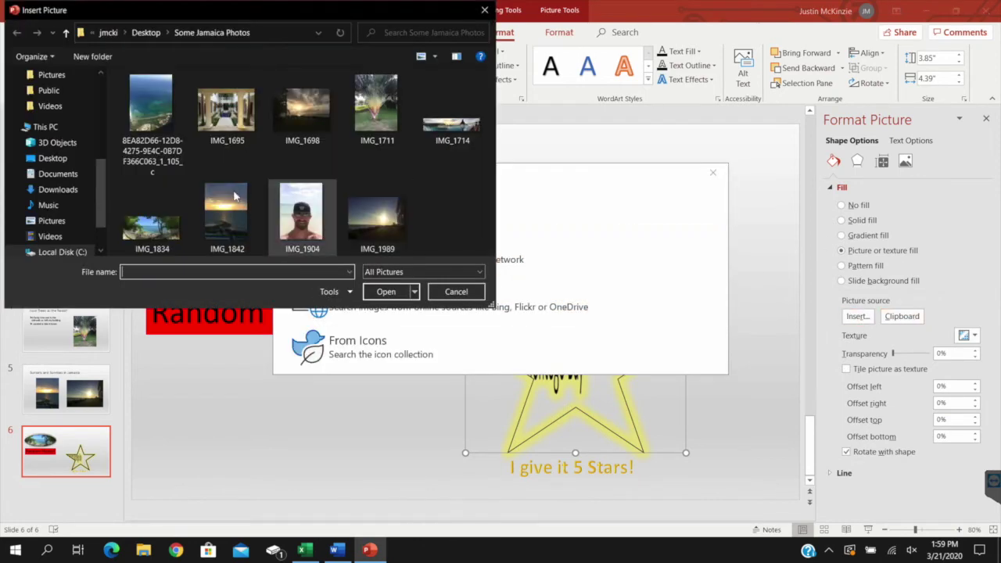
pyautogui.doubleClick(227, 213)
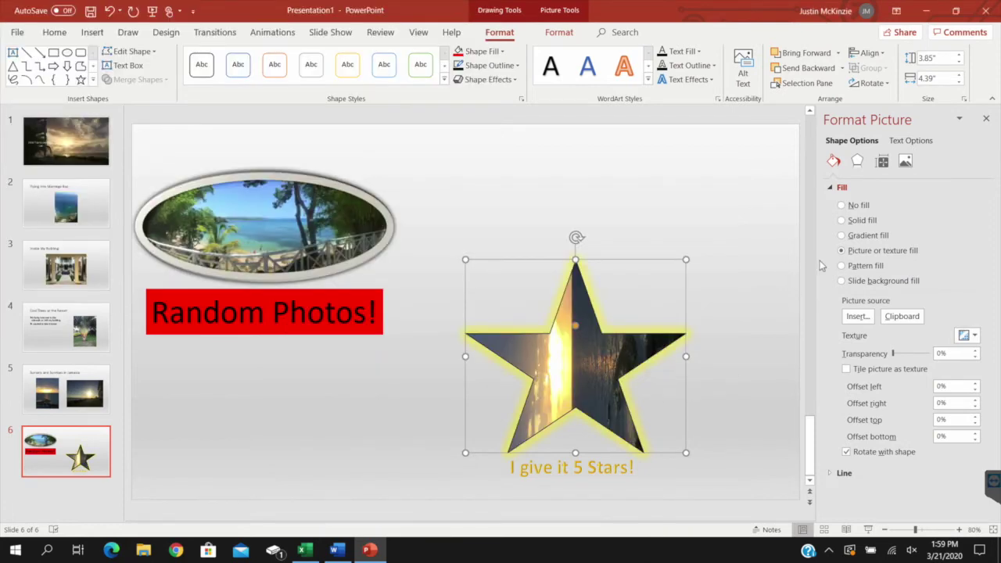
# - Rotate the sunset star about a quarter turn and move it up and right
pyautogui.moveTo(590, 236); pyautogui.dragTo(704, 356)
pyautogui.moveTo(571, 339); pyautogui.dragTo(595, 284)
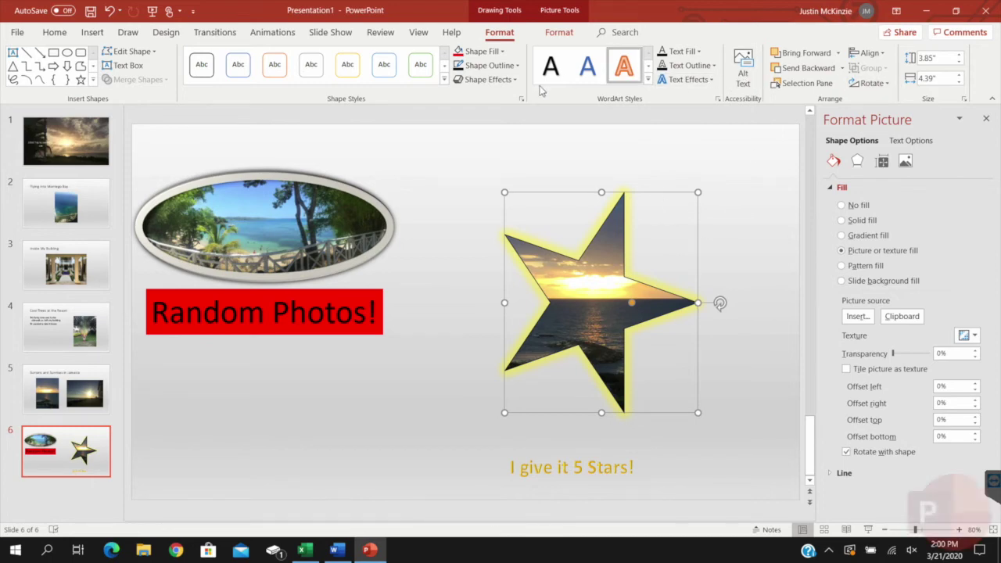
pyautogui.click(516, 82)
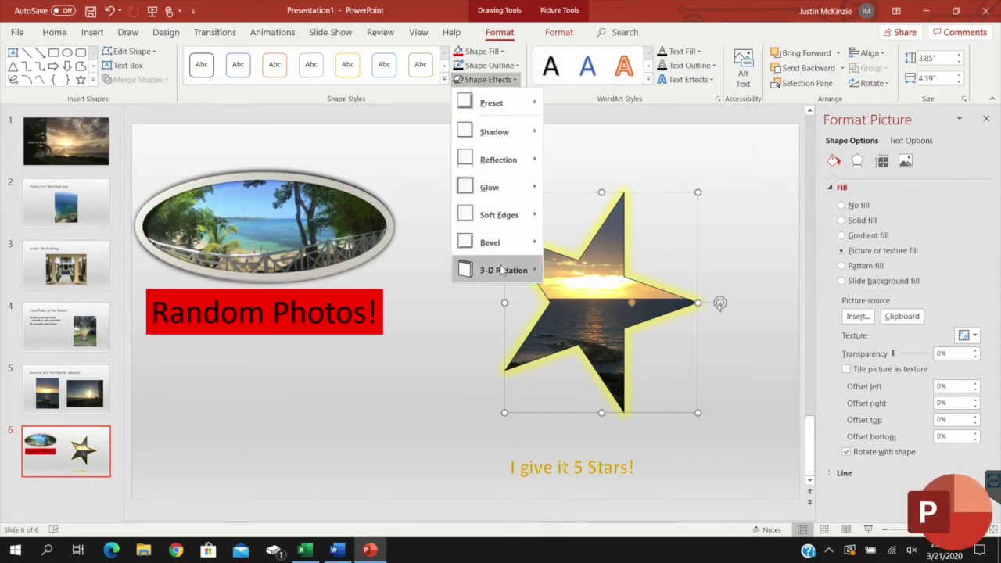
# - Give the star a Parallel 3-D rotation and set the caption box to no fill
pyautogui.moveTo(502, 280)
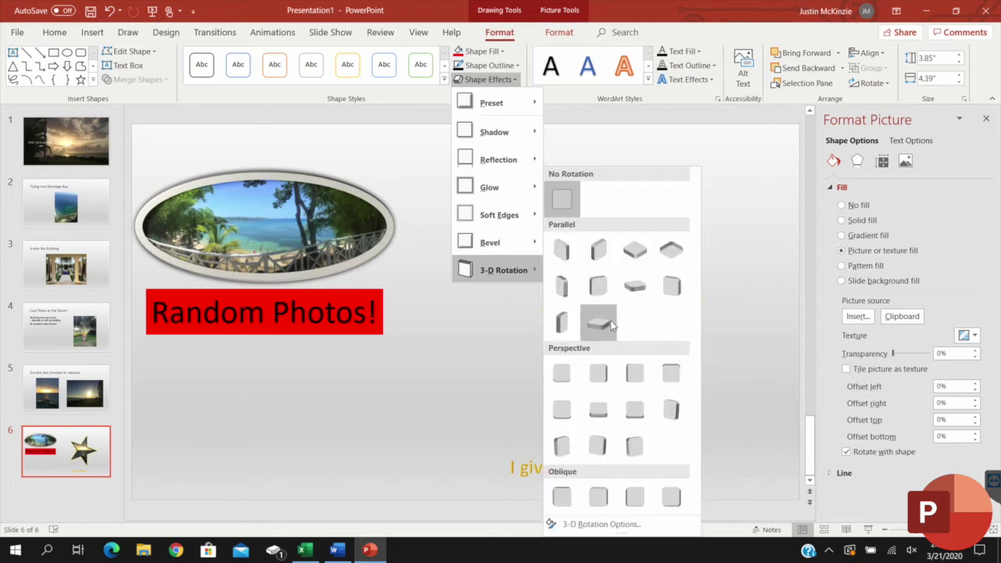
pyautogui.click(735, 360)
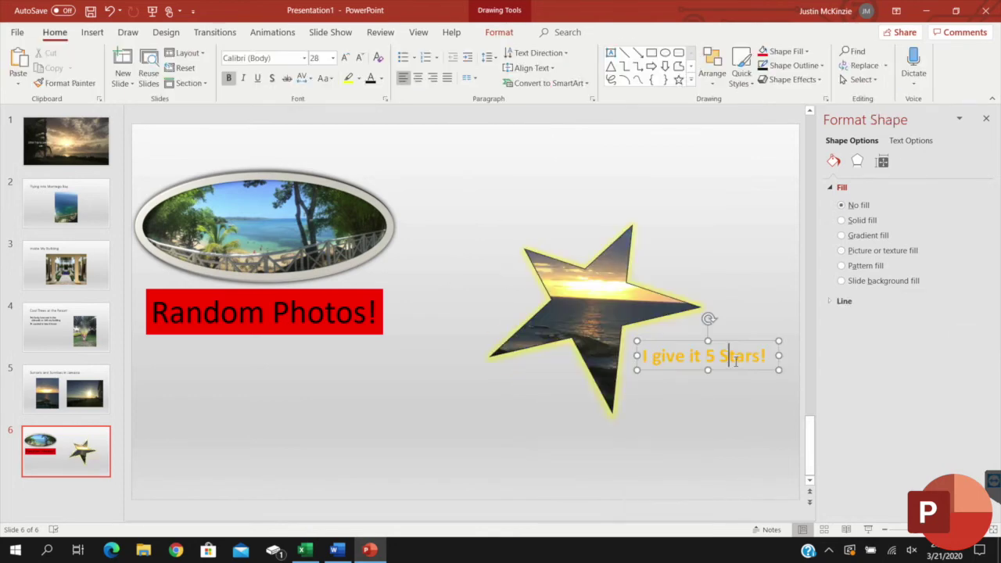
pyautogui.click(857, 161)
pyautogui.click(883, 162)
pyautogui.click(834, 161)
pyautogui.click(865, 221)
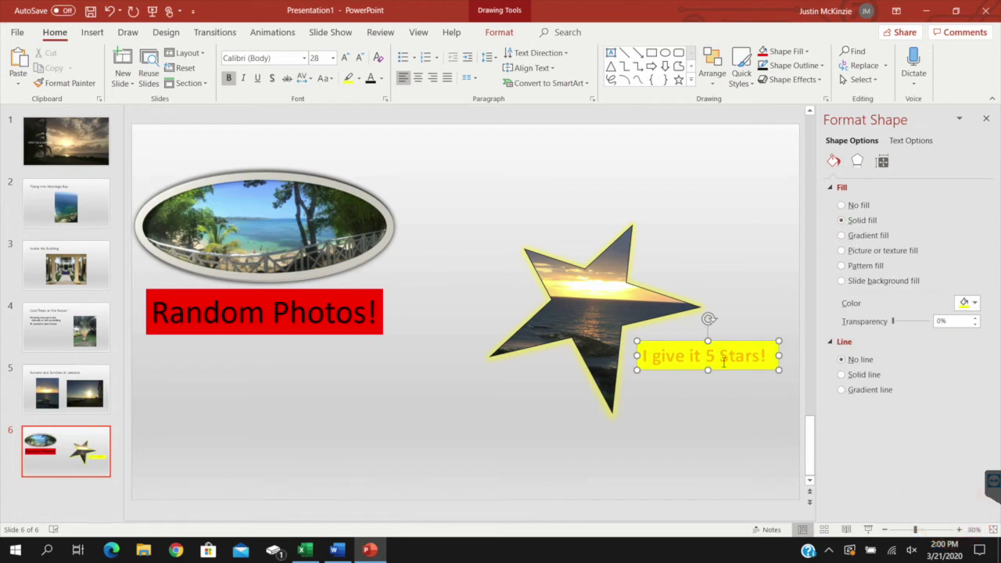
pyautogui.click(838, 206)
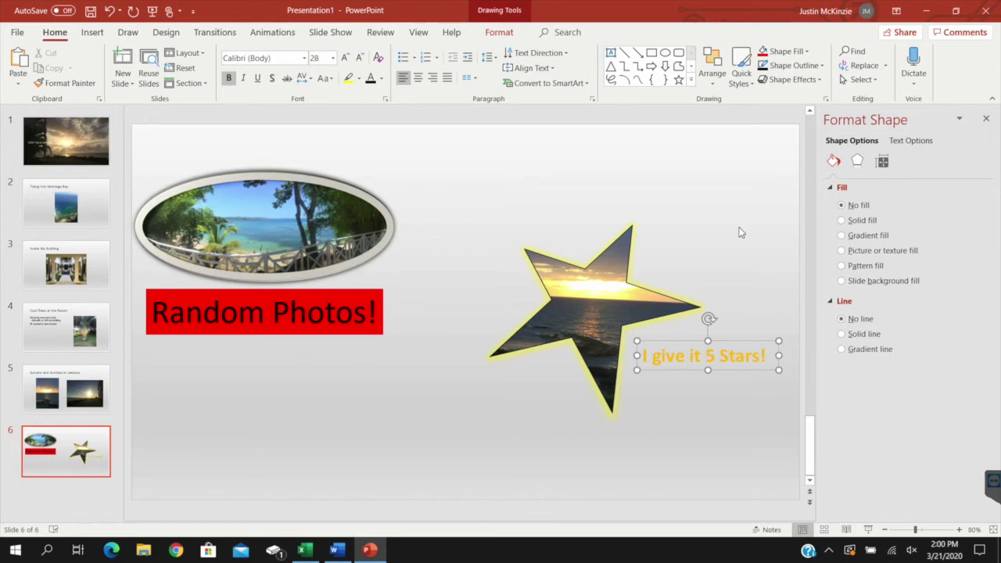
pyautogui.rightClick(69, 435)
# - Delete the star slide and add a Content with Caption slide titled 'Fun on the Beach'
pyautogui.click(105, 314)
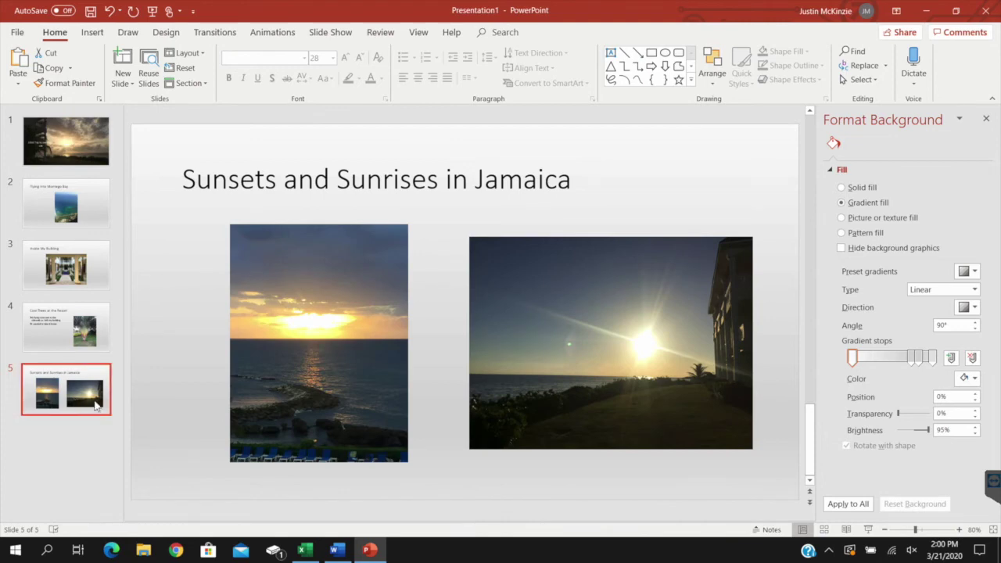
pyautogui.rightClick(50, 428)
pyautogui.click(123, 83)
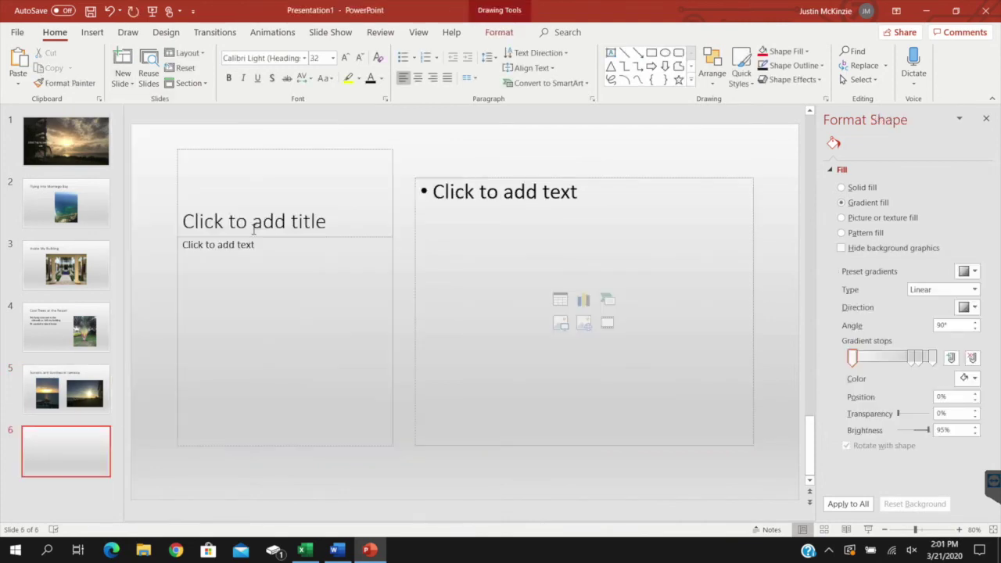
pyautogui.click(253, 229)
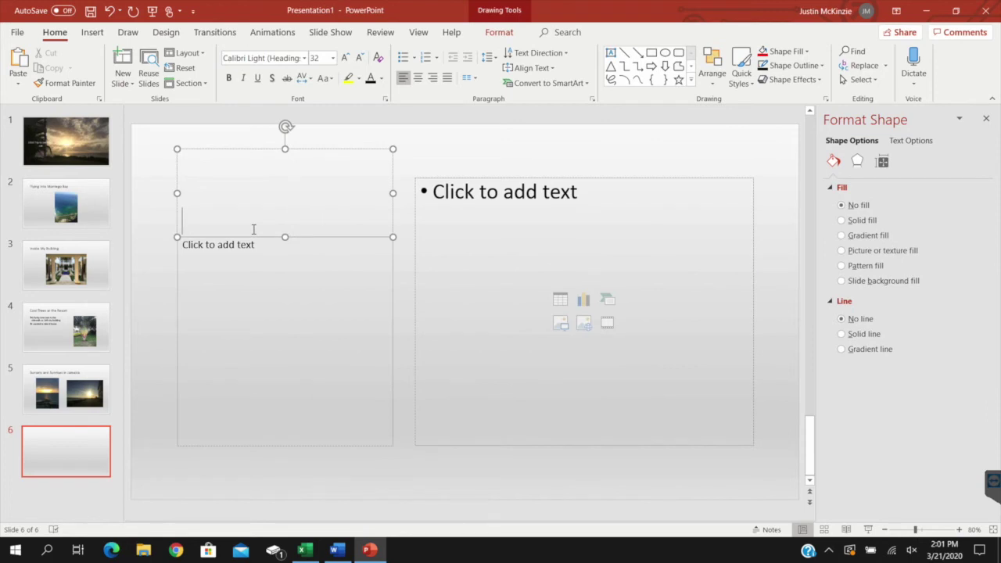
pyautogui.write('Fun on the Beach')
# - Insert the beach selfie photo into the right-hand content placeholder
pyautogui.click(554, 248)
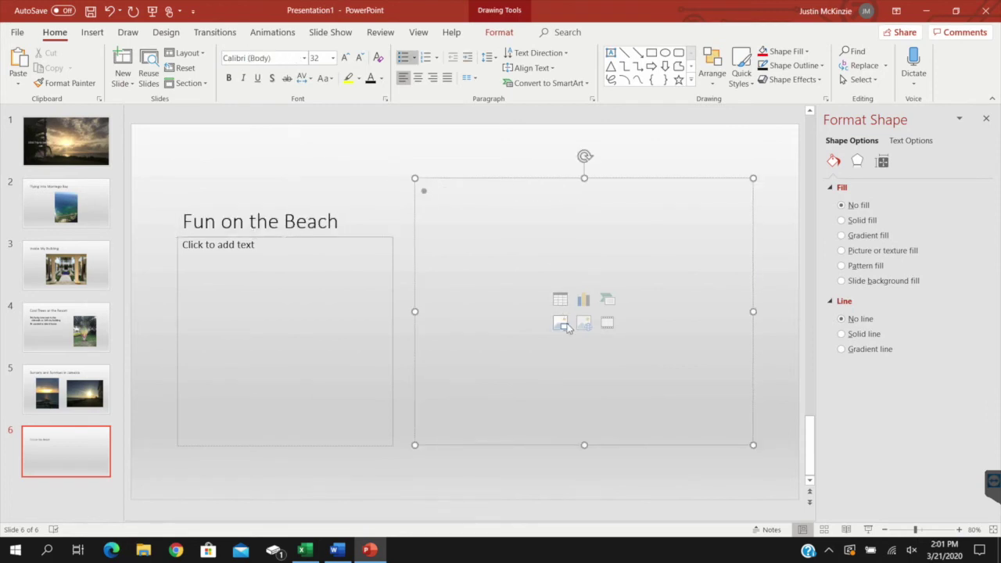
pyautogui.click(566, 327)
pyautogui.doubleClick(313, 227)
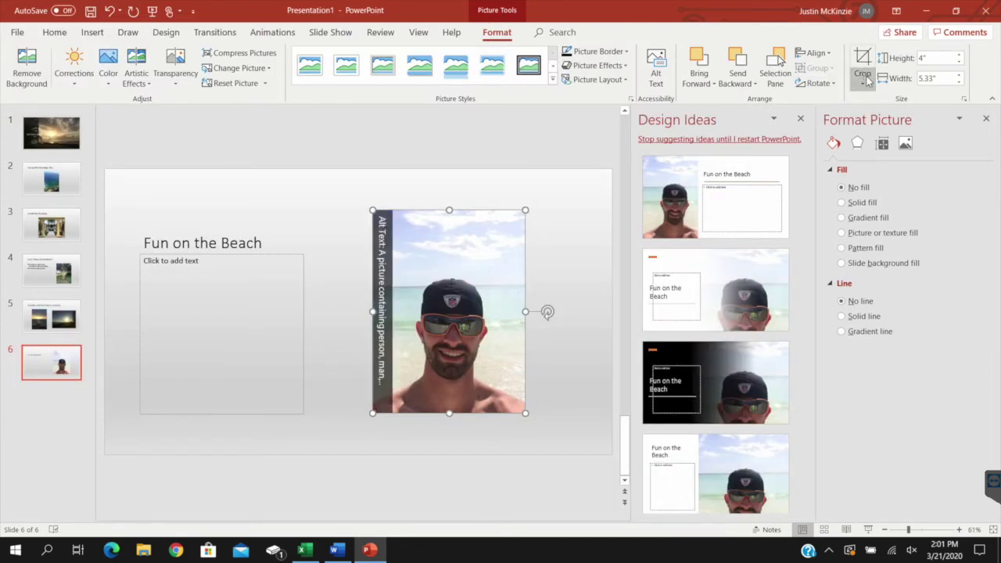
# - Crop the top off the beach photo and move it further right
pyautogui.click(867, 80)
pyautogui.click(872, 99)
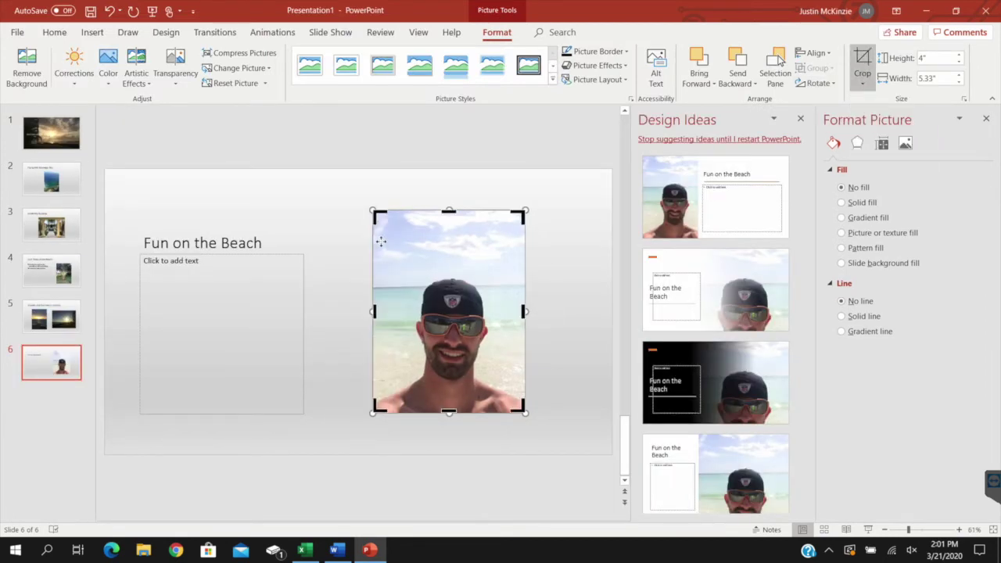
pyautogui.moveTo(450, 211)
pyautogui.mouseDown()
pyautogui.moveTo(456, 281)
pyautogui.moveTo(456, 268)
pyautogui.mouseUp()
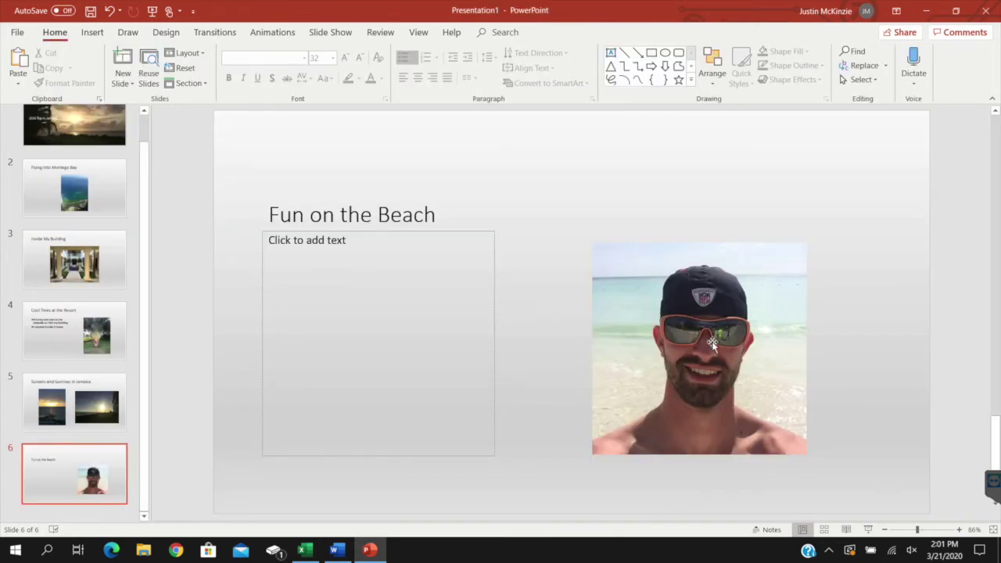
pyautogui.moveTo(712, 345); pyautogui.dragTo(766, 335)
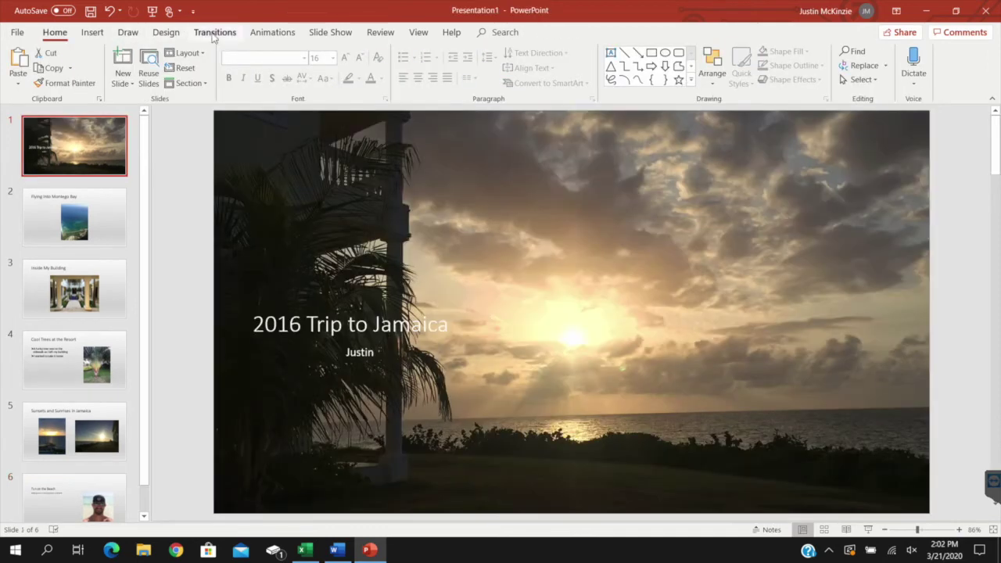
pyautogui.click(213, 35)
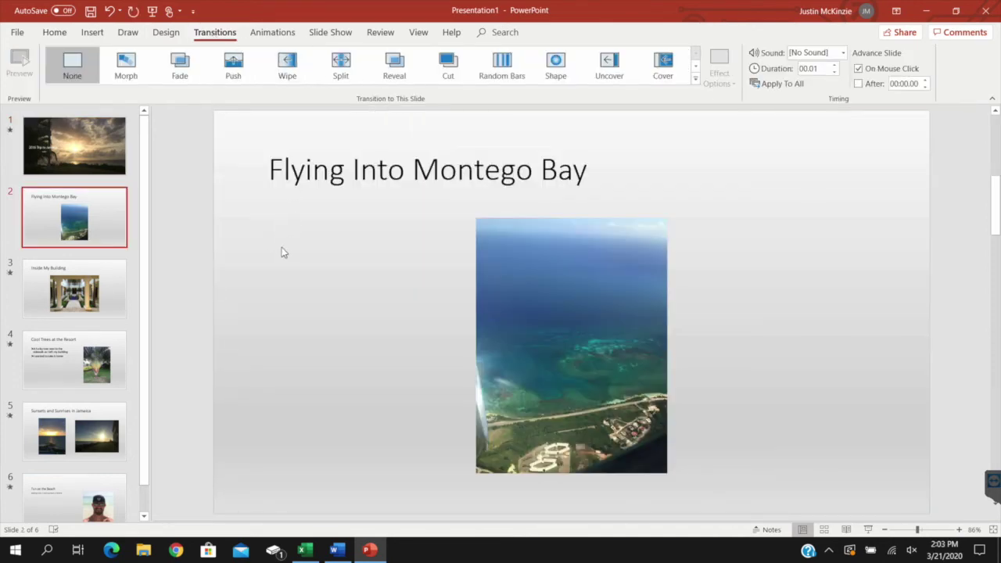
# - Give slide 2 a one-second Push transition and start the slide show from it
pyautogui.scroll(-1, 150, 300)
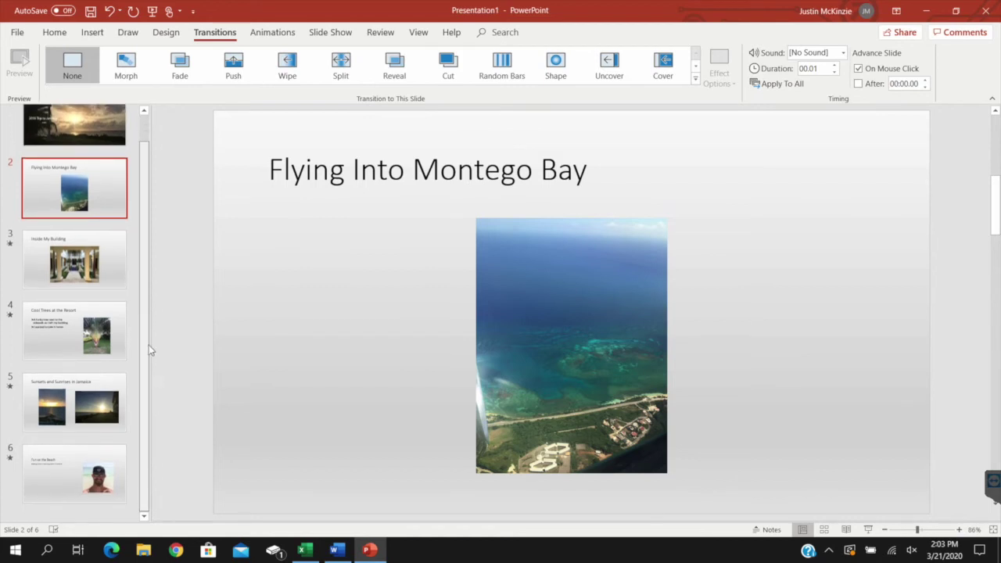
pyautogui.scroll(1, 150, 336)
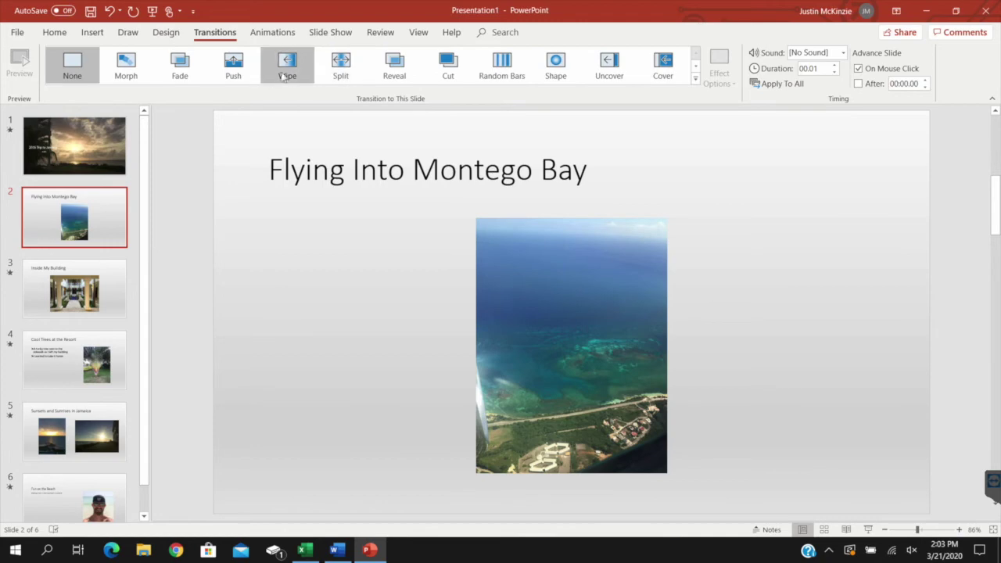
pyautogui.click(234, 66)
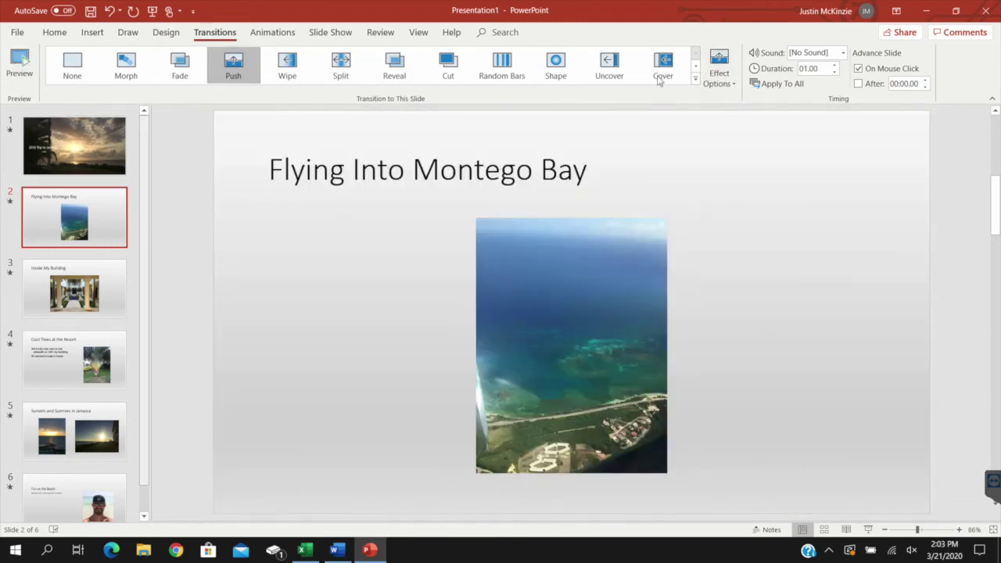
pyautogui.click(93, 157)
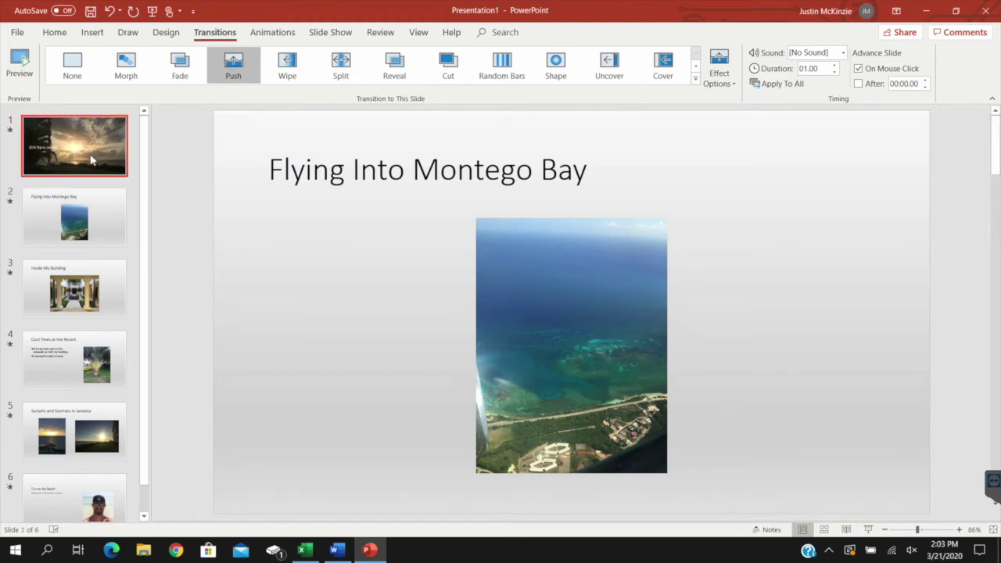
pyautogui.click(119, 229)
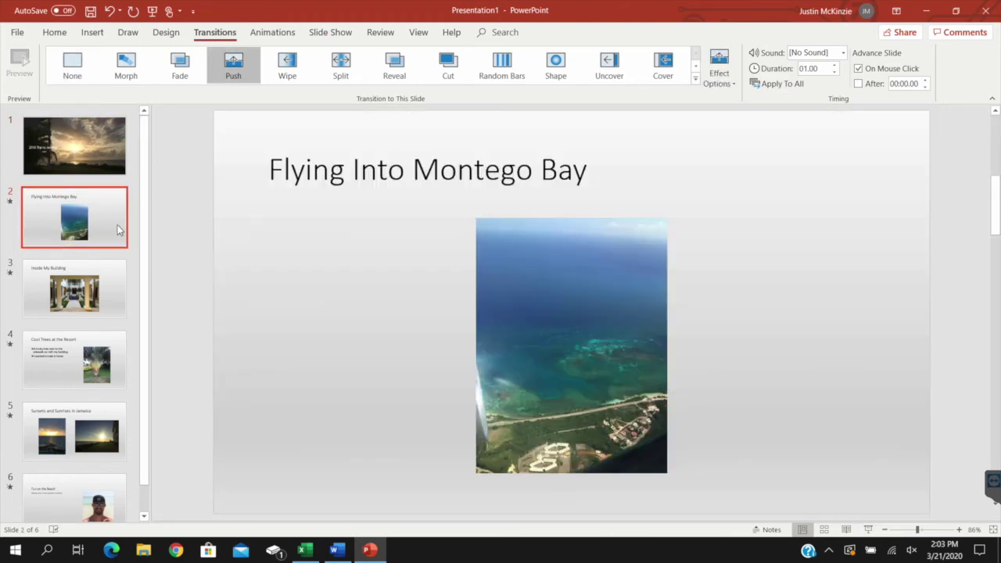
pyautogui.click(78, 163)
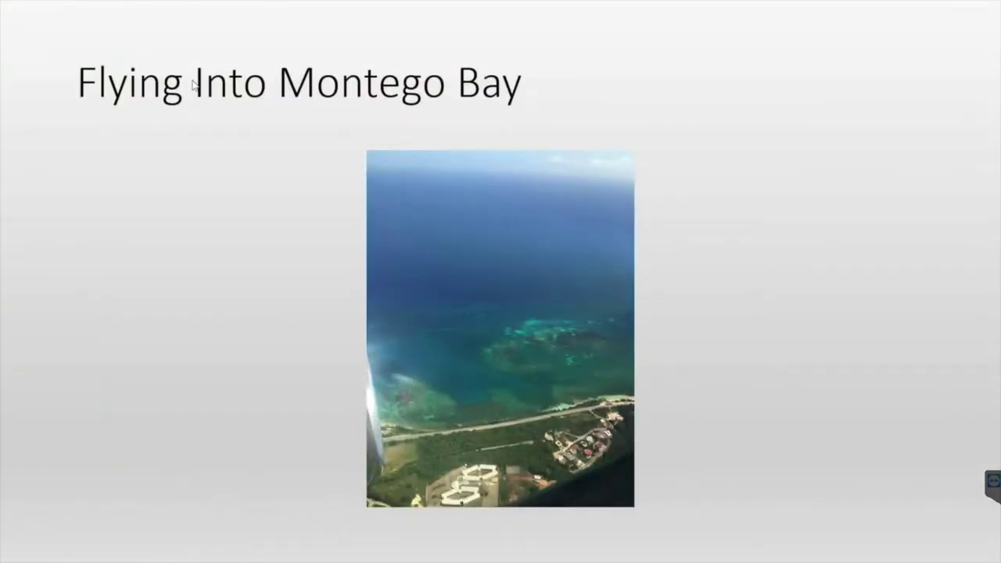
pyautogui.click(193, 84)
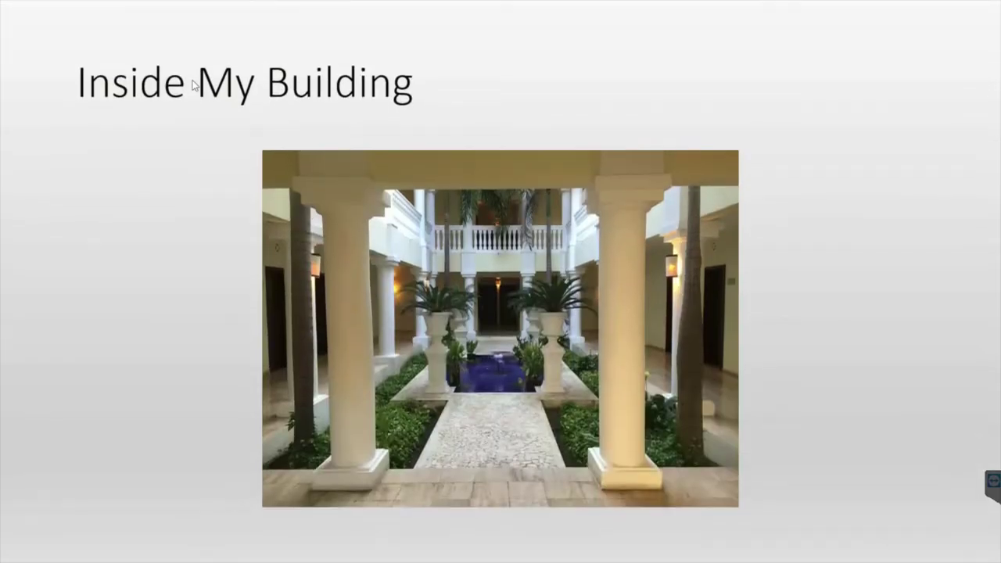
pyautogui.click(194, 85)
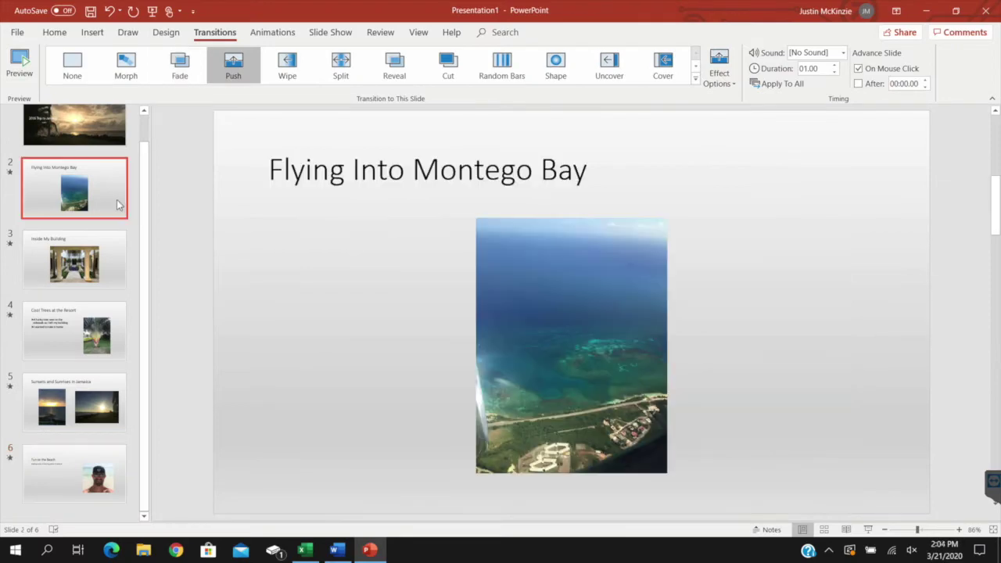
# - Fill every slide's background with the IMG_1714 photo faded to 69% transparency
pyautogui.rightClick(242, 213)
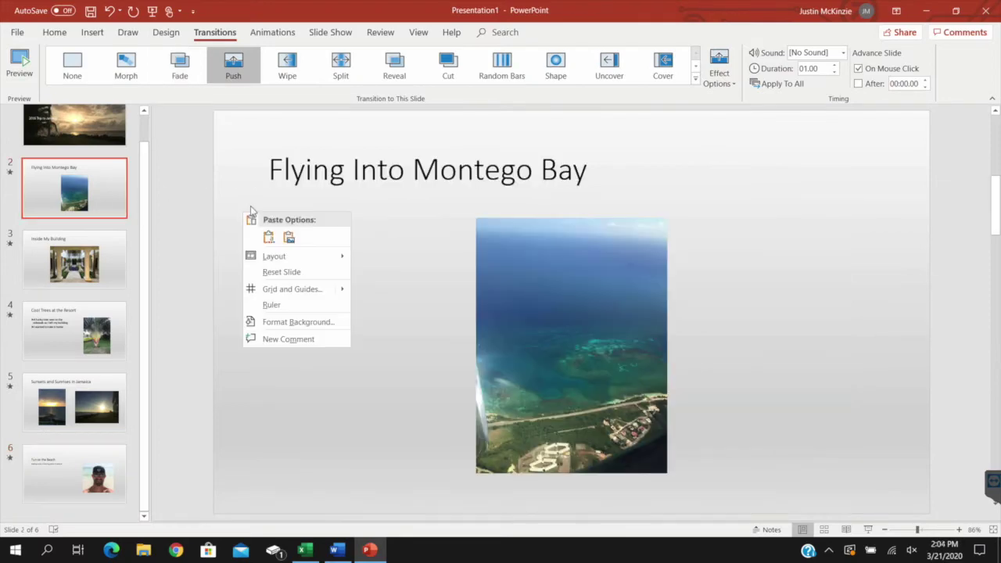
pyautogui.click(298, 321)
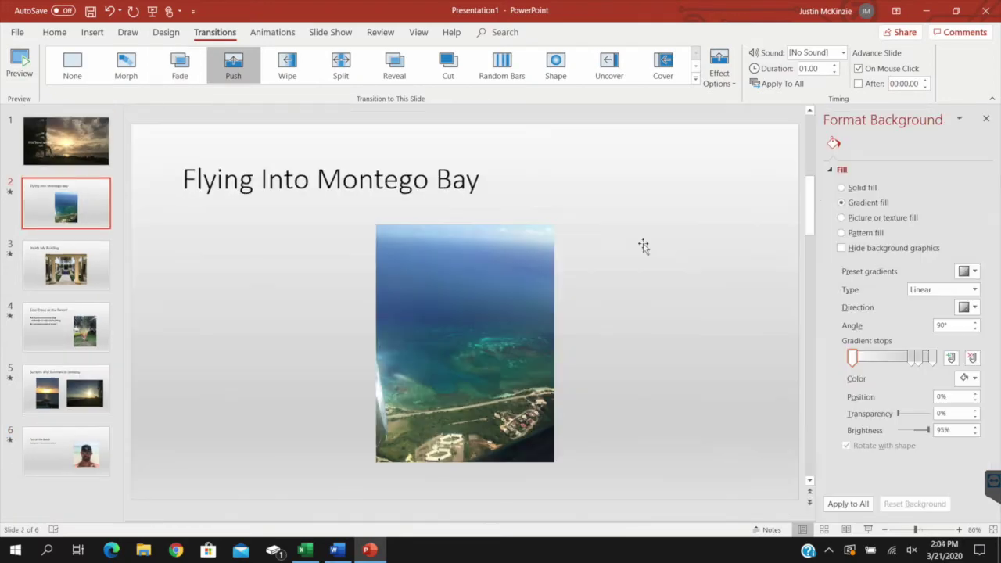
pyautogui.click(853, 217)
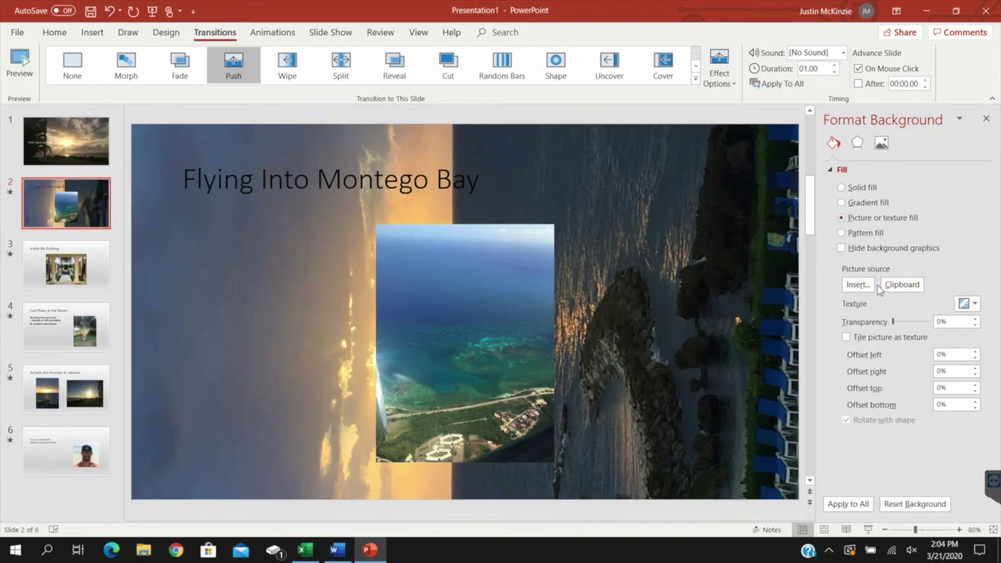
pyautogui.click(858, 285)
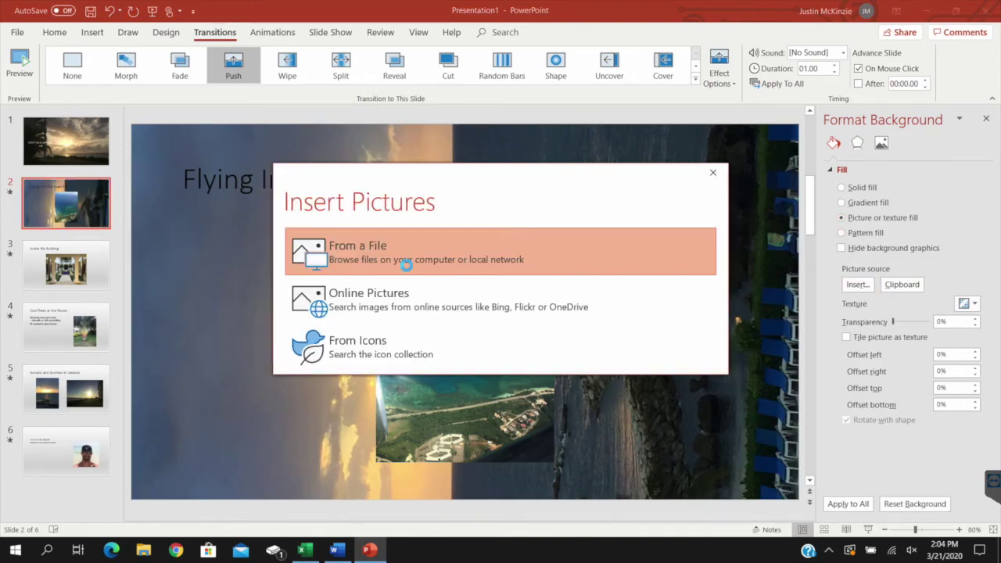
pyautogui.click(408, 270)
pyautogui.click(451, 139)
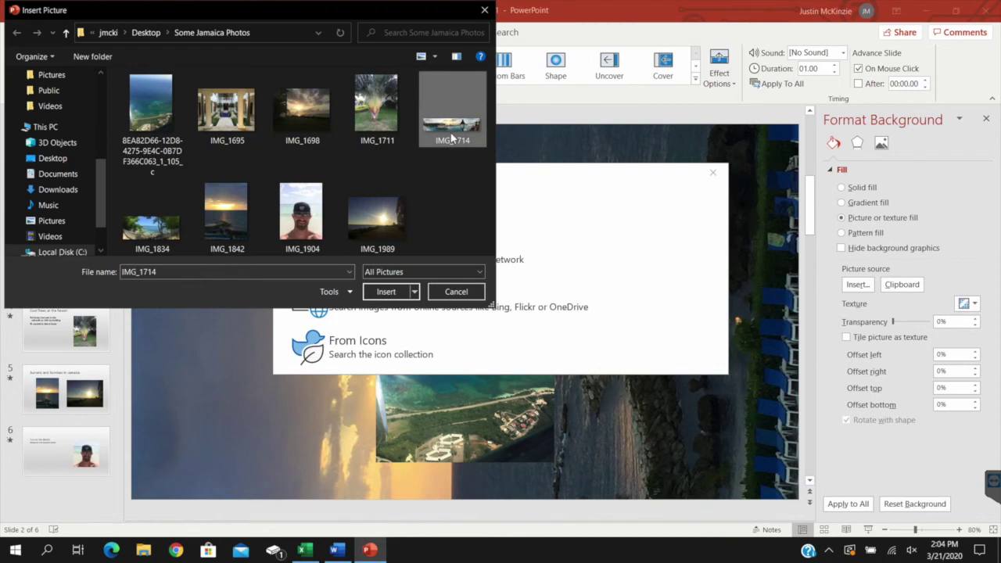
pyautogui.click(386, 291)
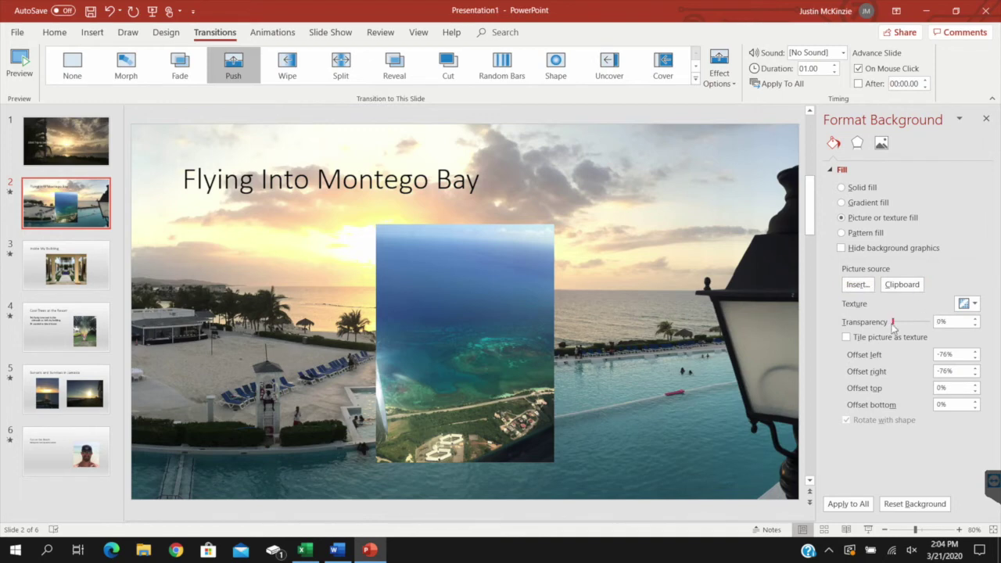
pyautogui.moveTo(895, 322); pyautogui.dragTo(917, 322)
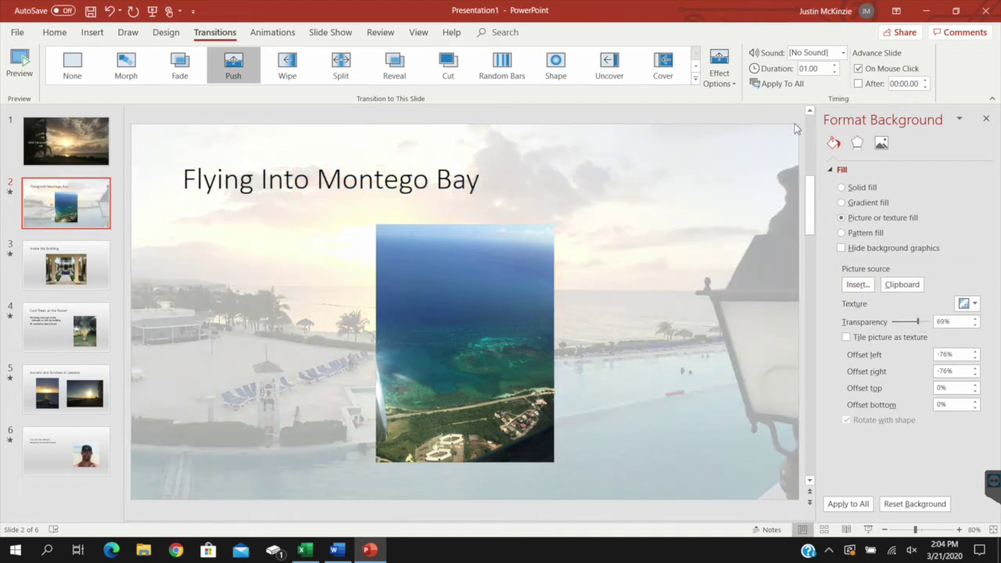
pyautogui.click(848, 504)
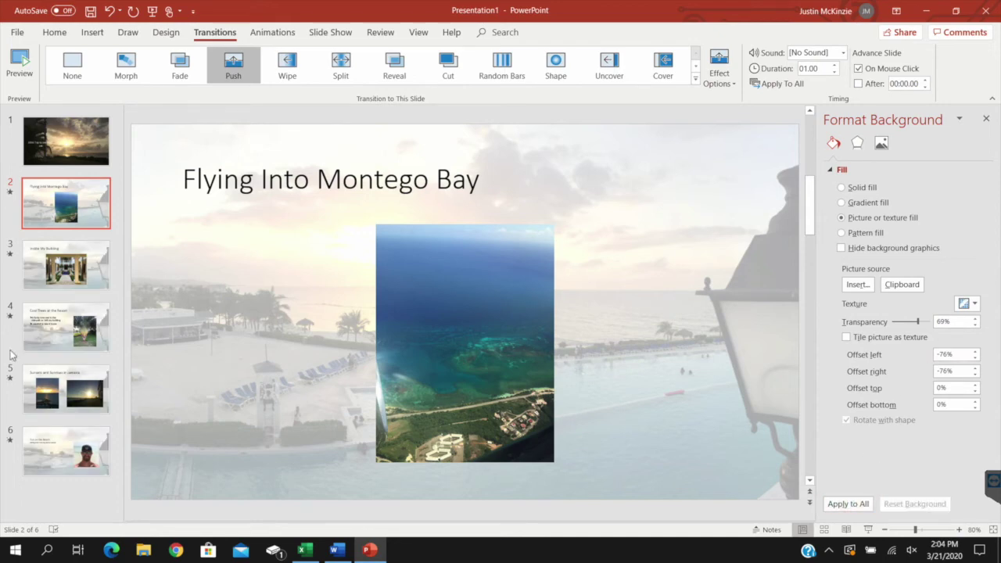
# - Browse slides 3 to 5 to check the faded background
pyautogui.click(56, 283)
pyautogui.press('Down')
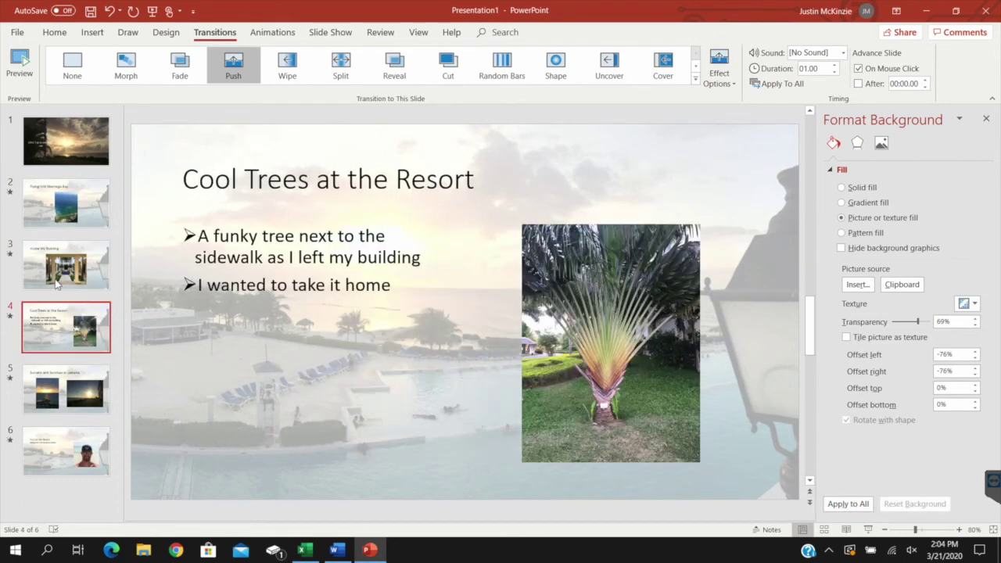
pyautogui.press('Down')
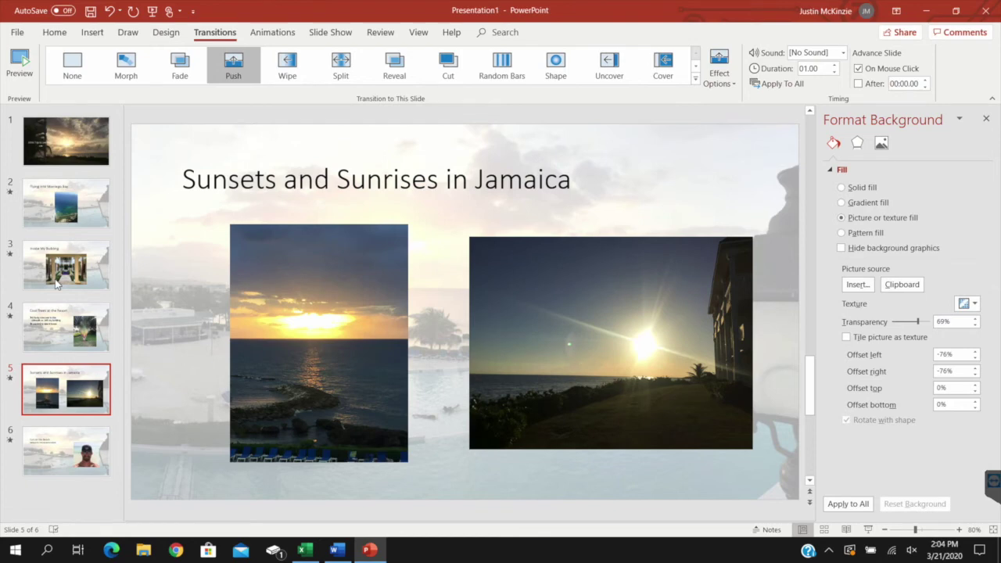
pyautogui.press('Up')
pyautogui.press('Up')
pyautogui.press('Down')
pyautogui.press('Down')
pyautogui.press('Down')
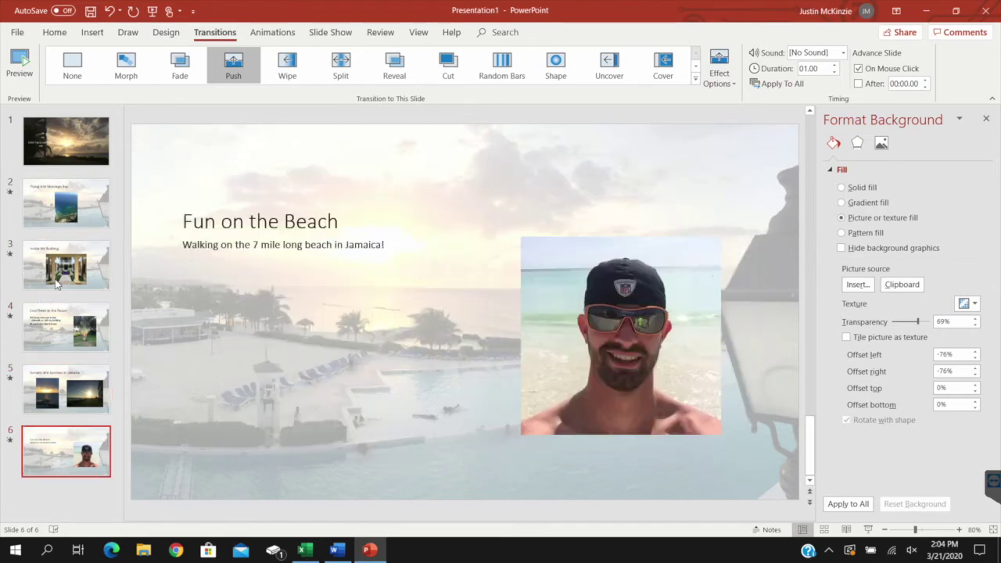
pyautogui.press('Up')
pyautogui.press('Up')
pyautogui.press('Up')
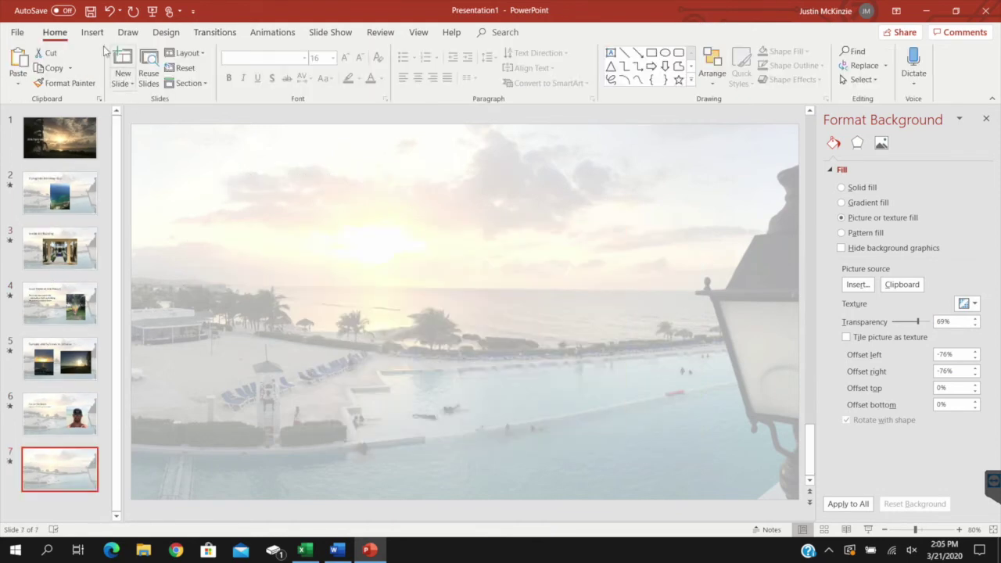
# - Insert a table on the new slide and try light blue, green and light orange styles
pyautogui.click(98, 39)
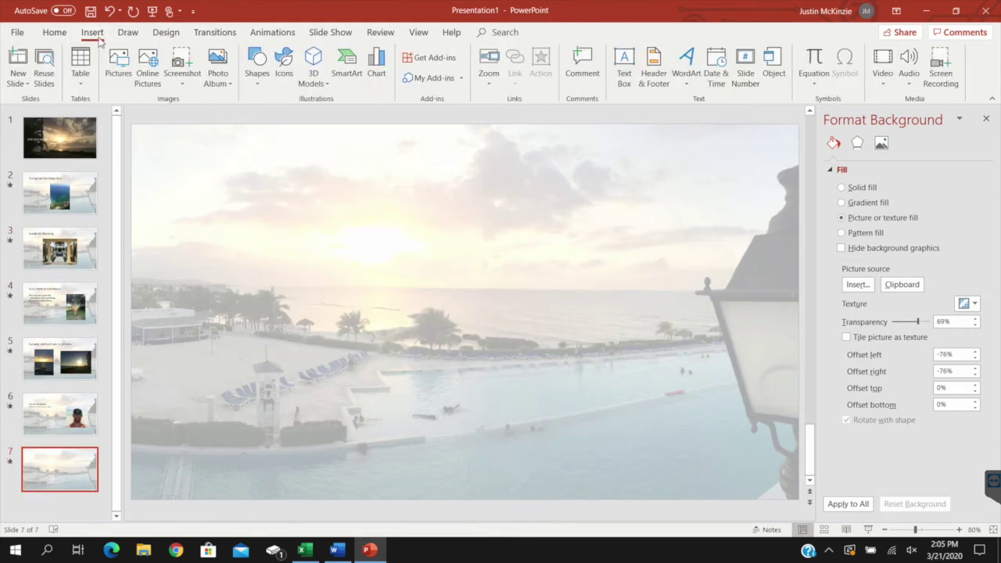
pyautogui.click(81, 81)
pyautogui.click(131, 161)
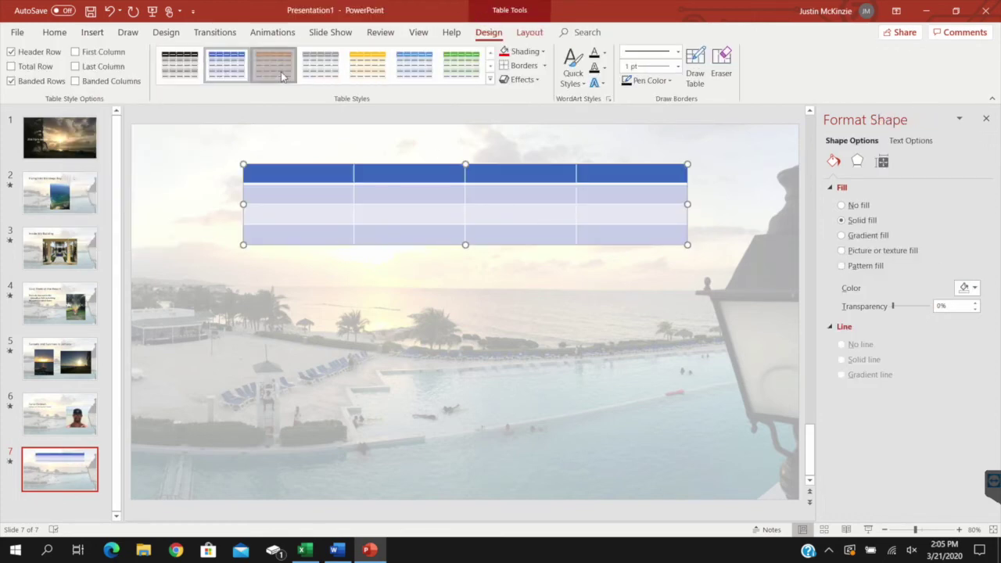
pyautogui.click(427, 78)
pyautogui.click(449, 76)
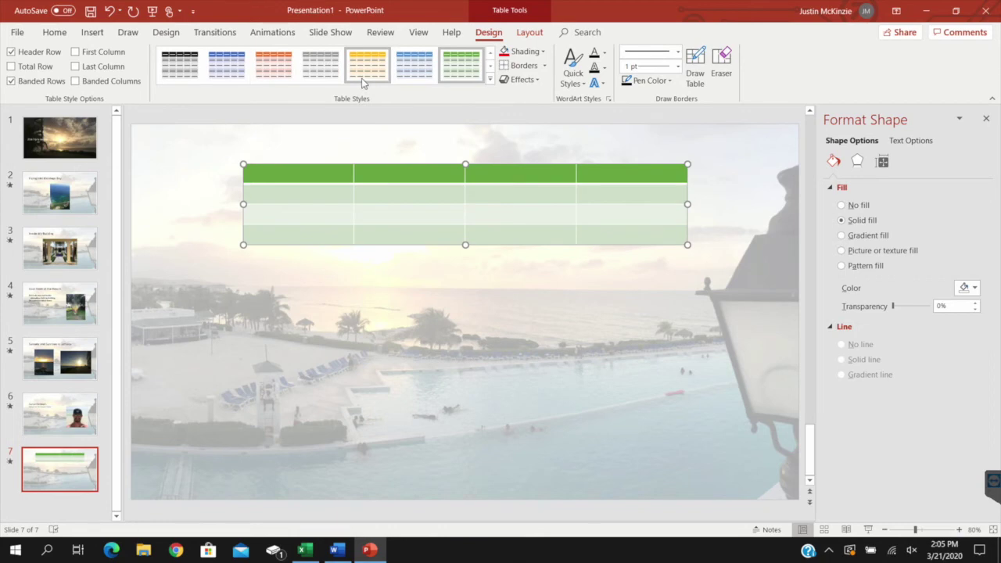
pyautogui.click(491, 80)
pyautogui.click(272, 254)
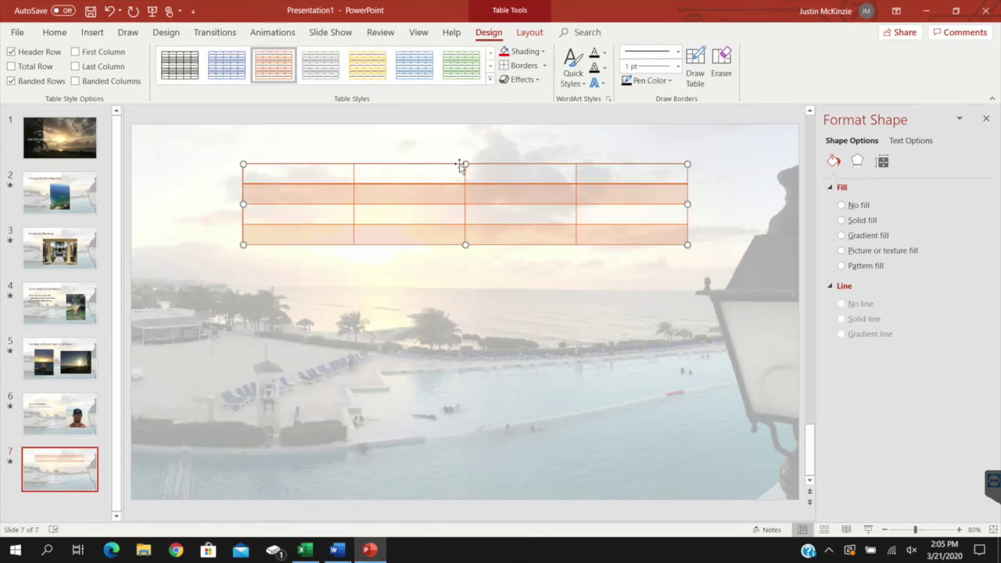
# - Move the table lower, switch it to a grey style and make its rows taller
pyautogui.moveTo(461, 166); pyautogui.dragTo(501, 254)
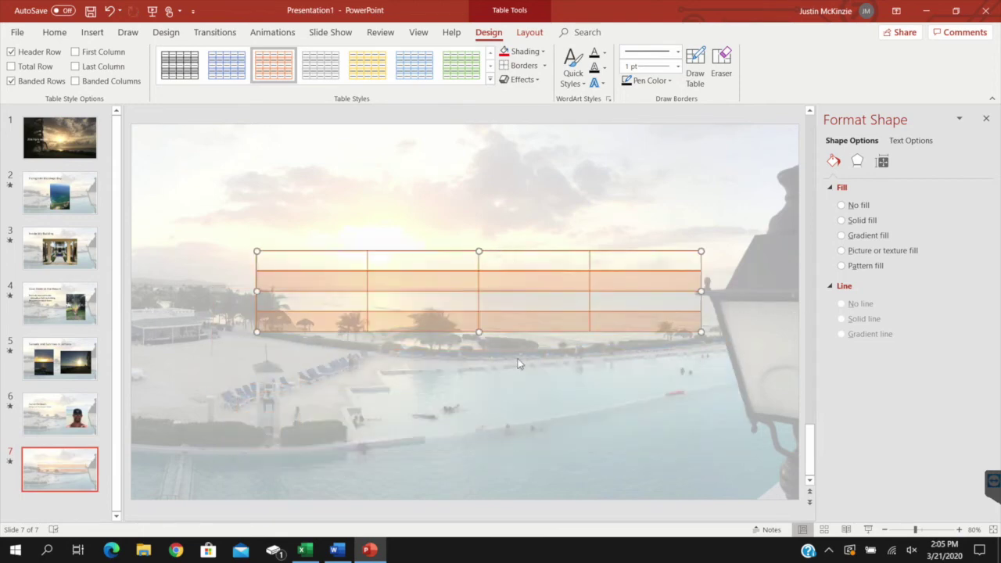
pyautogui.click(987, 119)
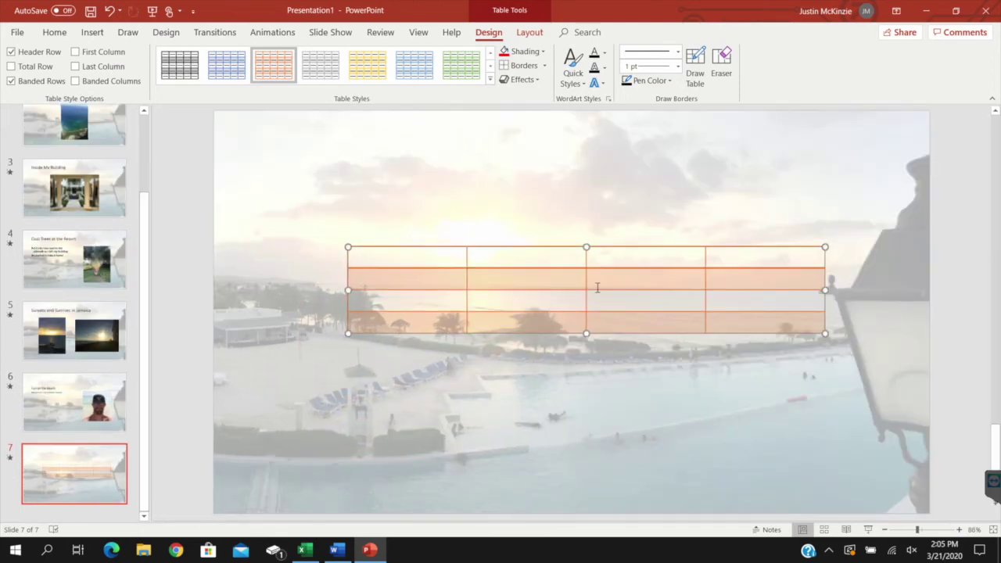
pyautogui.click(490, 79)
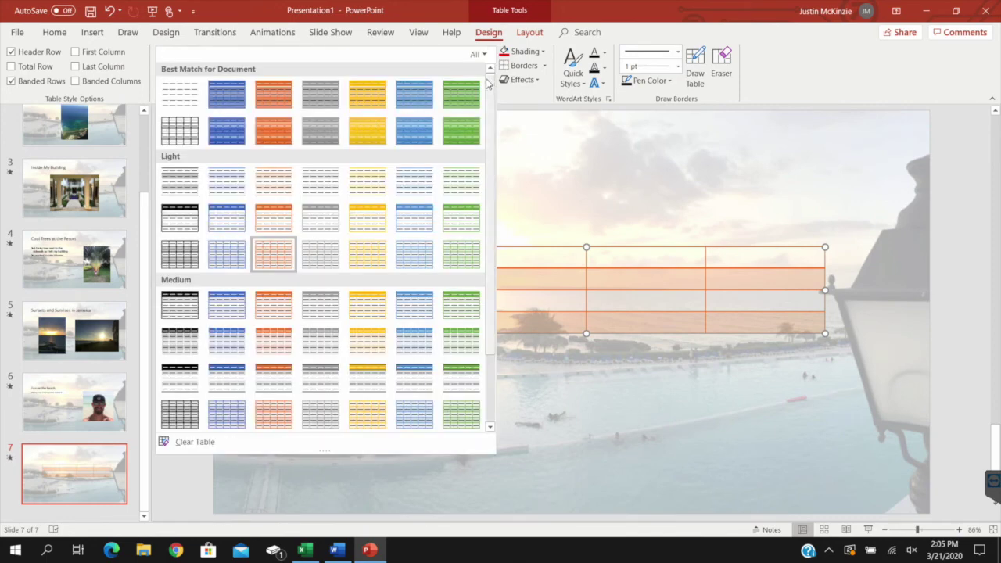
pyautogui.click(320, 131)
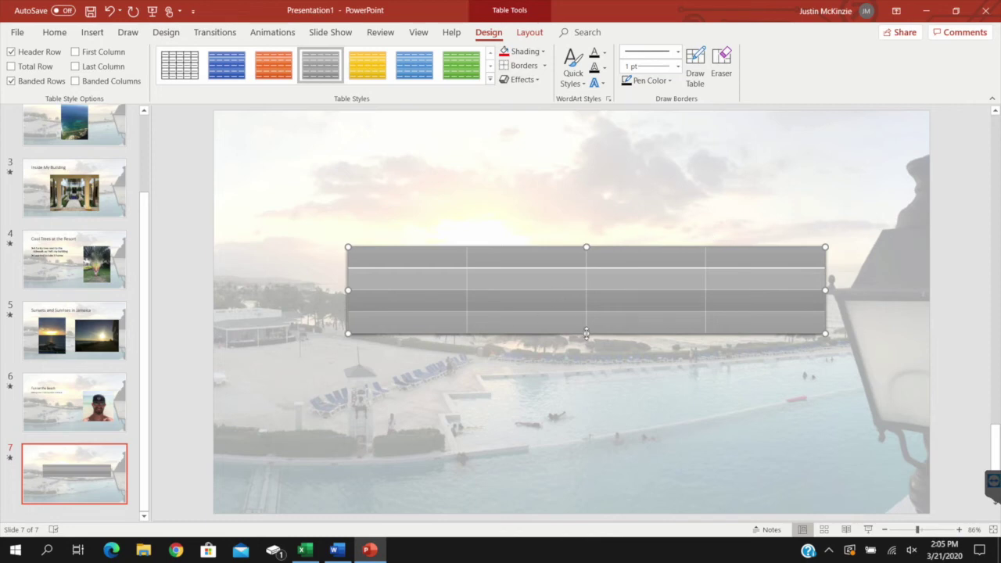
pyautogui.moveTo(583, 359); pyautogui.dragTo(586, 365)
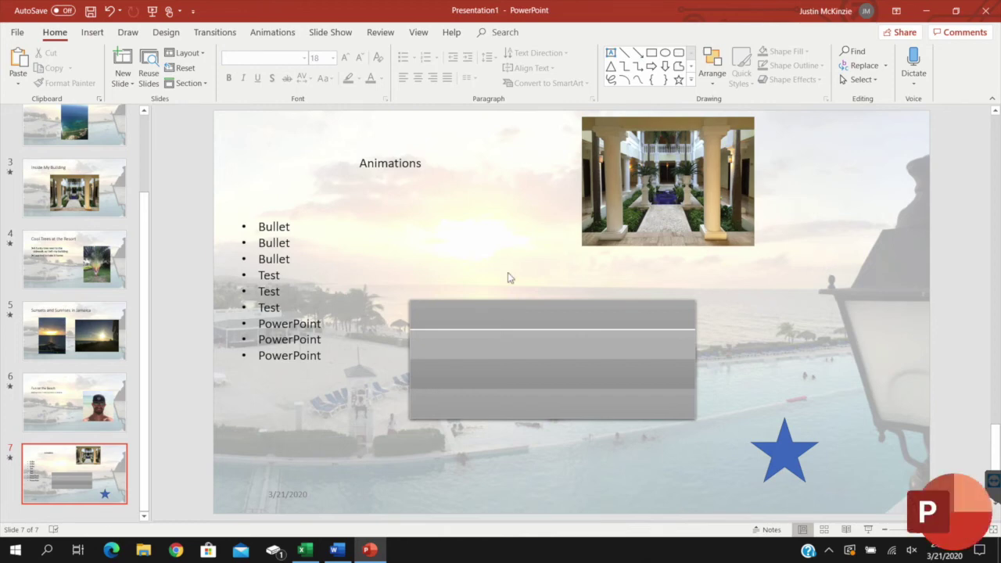
pyautogui.click(376, 162)
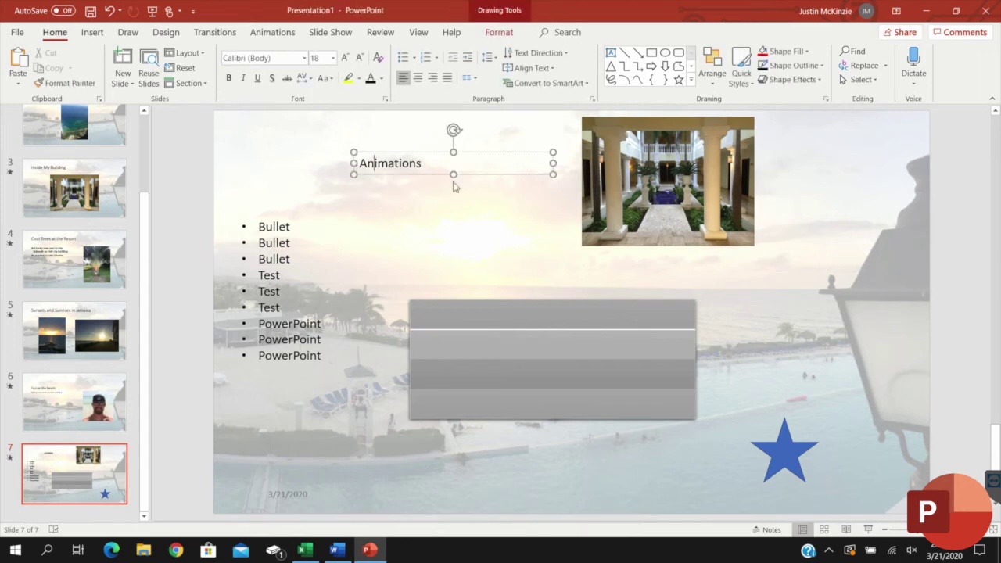
pyautogui.click(425, 142)
pyautogui.click(282, 498)
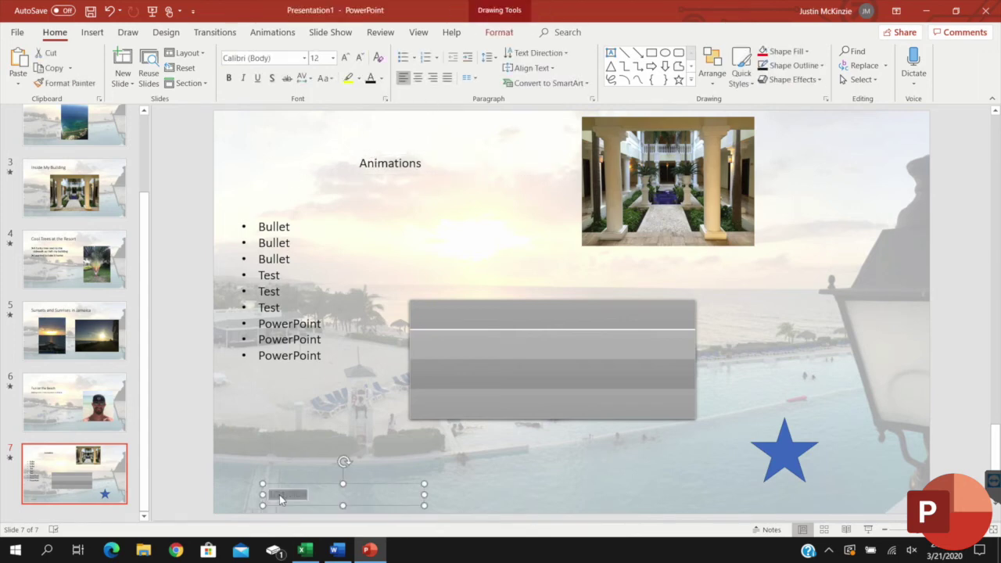
pyautogui.click(316, 472)
pyautogui.click(784, 452)
pyautogui.click(578, 327)
pyautogui.click(637, 241)
pyautogui.click(387, 158)
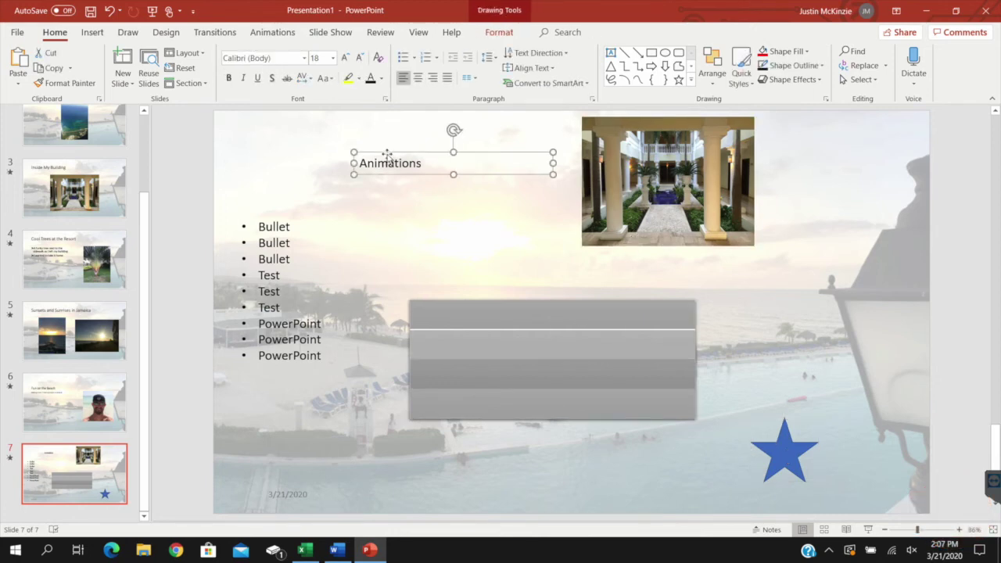
pyautogui.click(303, 253)
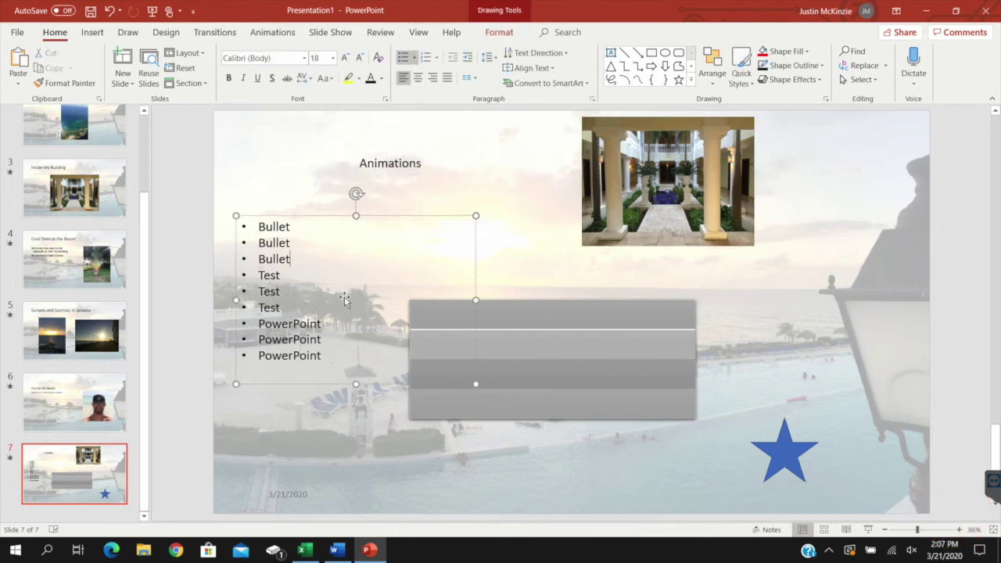
pyautogui.click(362, 204)
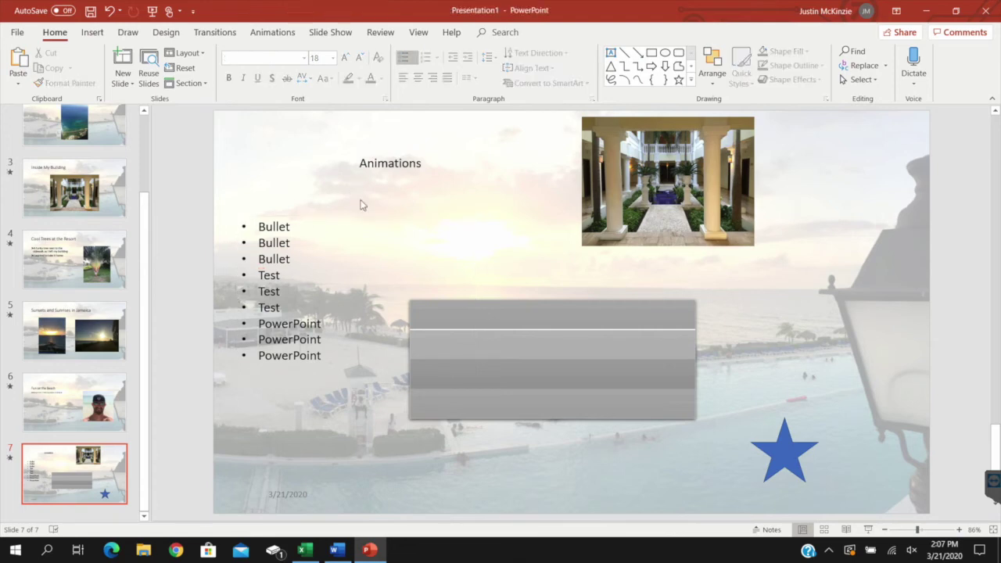
pyautogui.click(316, 277)
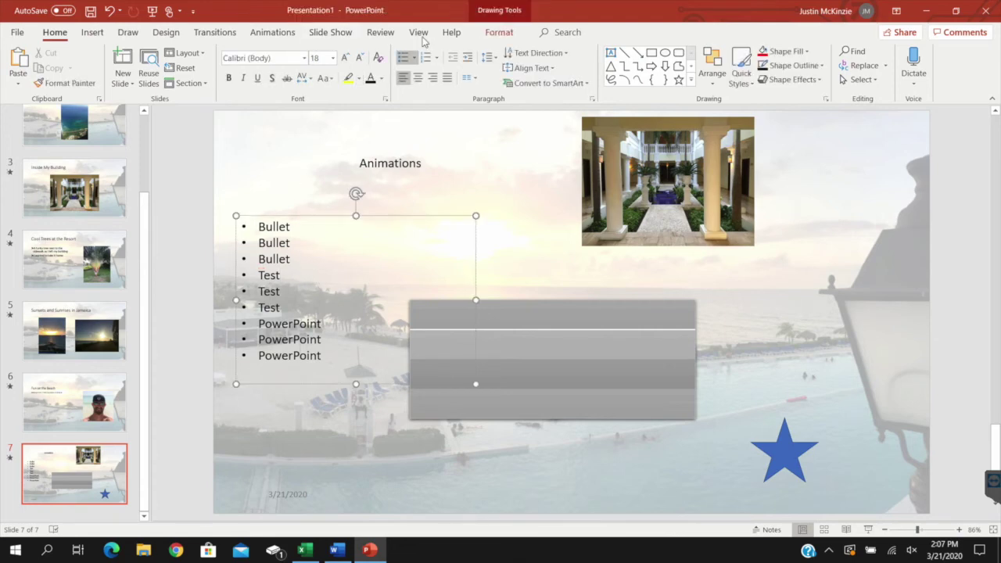
# - Give the bullet list a Fly In entrance and the title a Shape entrance
pyautogui.click(272, 32)
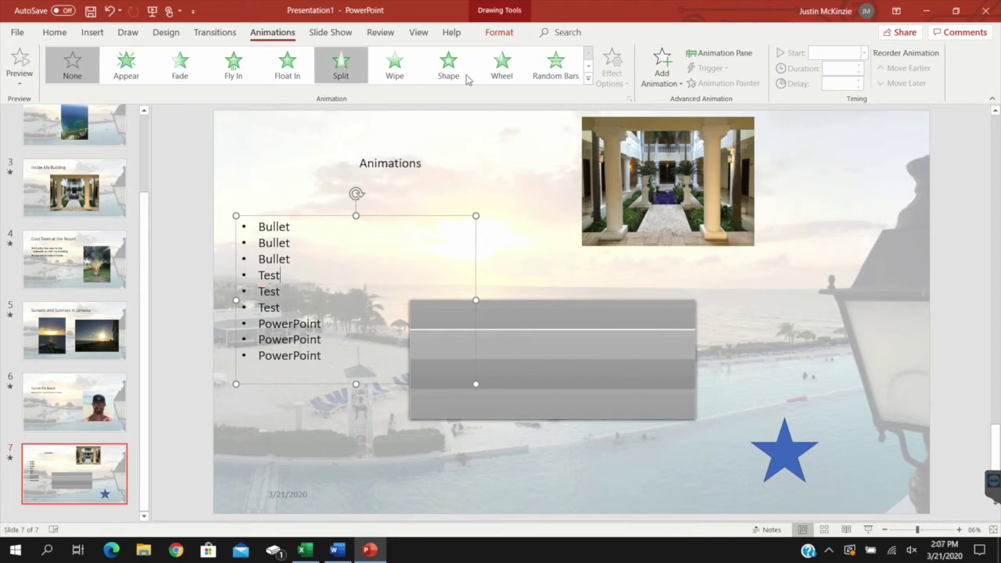
pyautogui.click(588, 78)
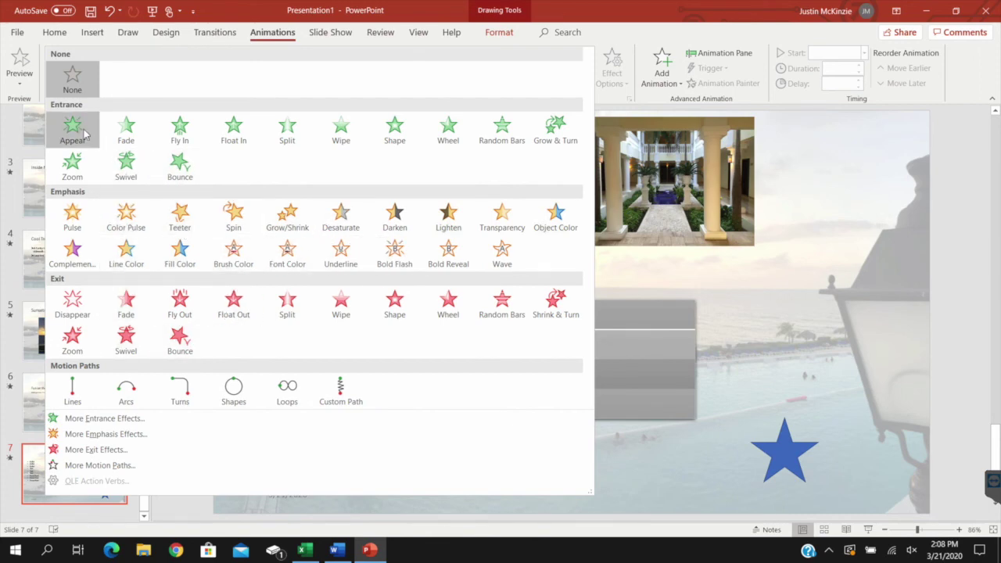
pyautogui.click(166, 140)
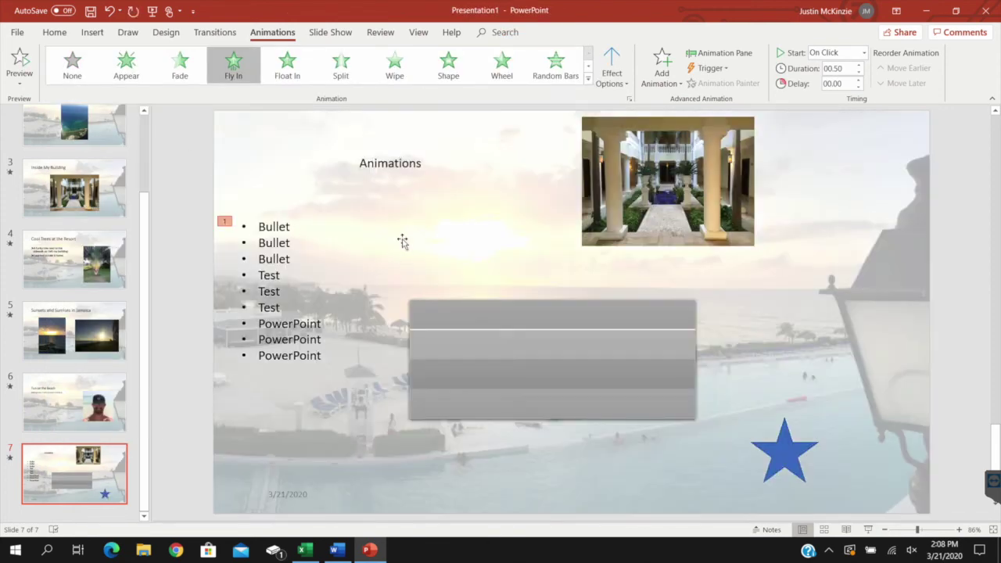
pyautogui.click(400, 164)
pyautogui.click(349, 70)
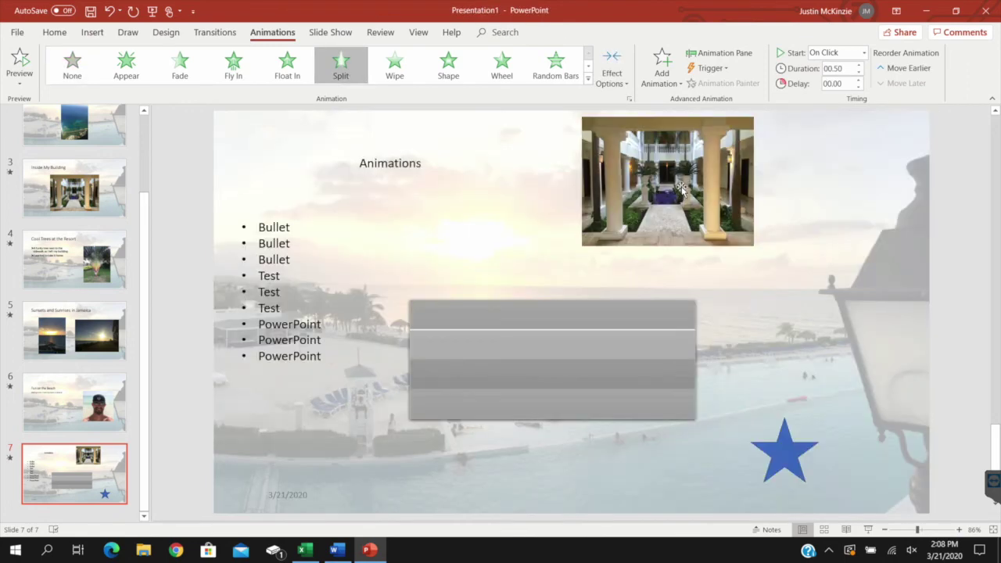
pyautogui.click(449, 67)
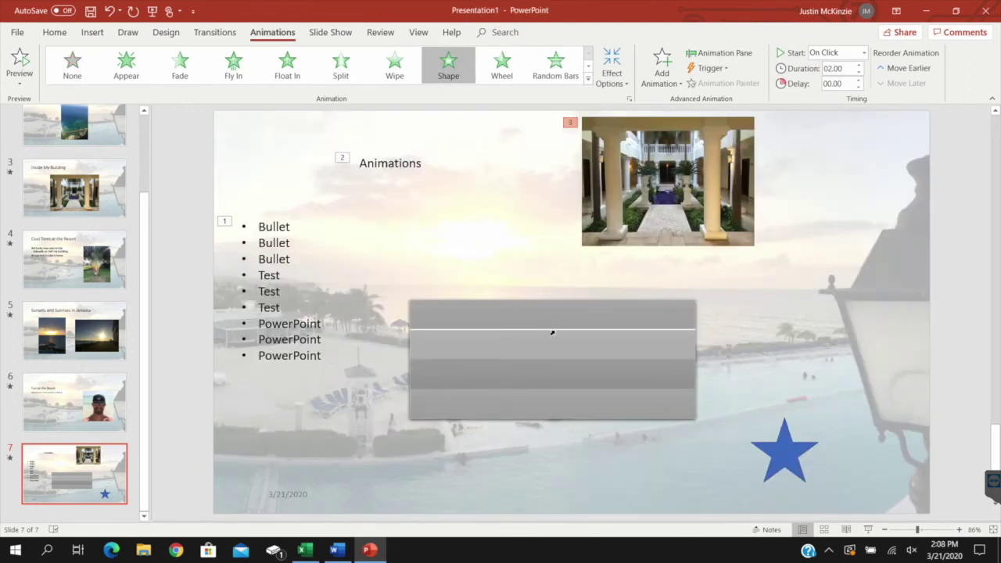
# - Add a Color Pulse emphasis to the star and a Float Out exit to the table
pyautogui.click(552, 332)
pyautogui.click(790, 451)
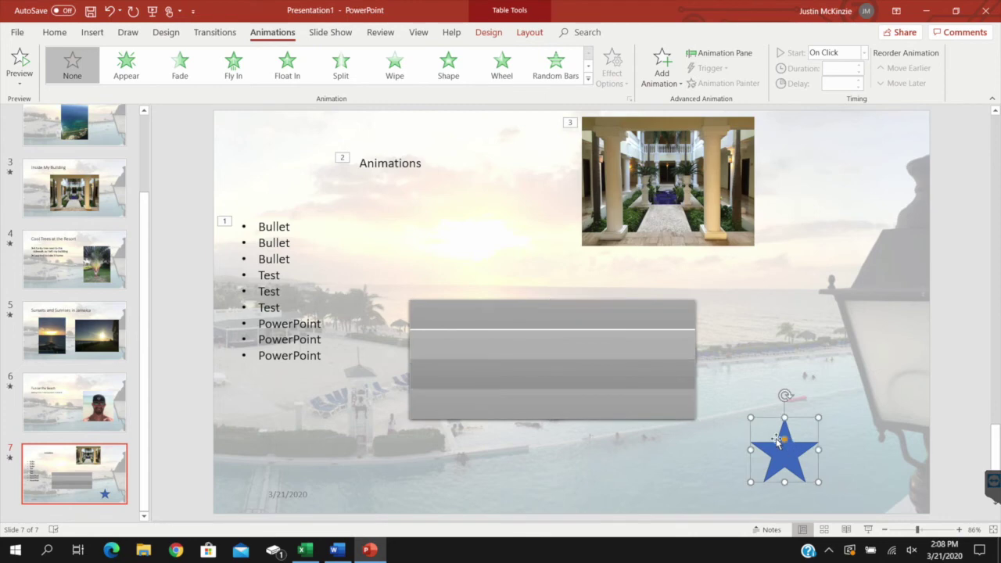
pyautogui.click(623, 347)
pyautogui.click(784, 451)
pyautogui.click(588, 84)
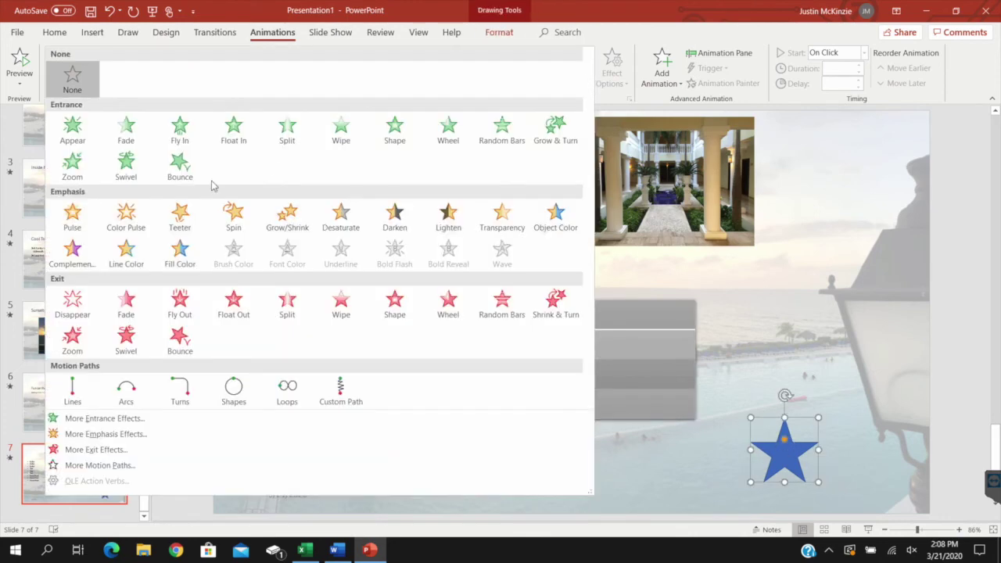
pyautogui.click(125, 219)
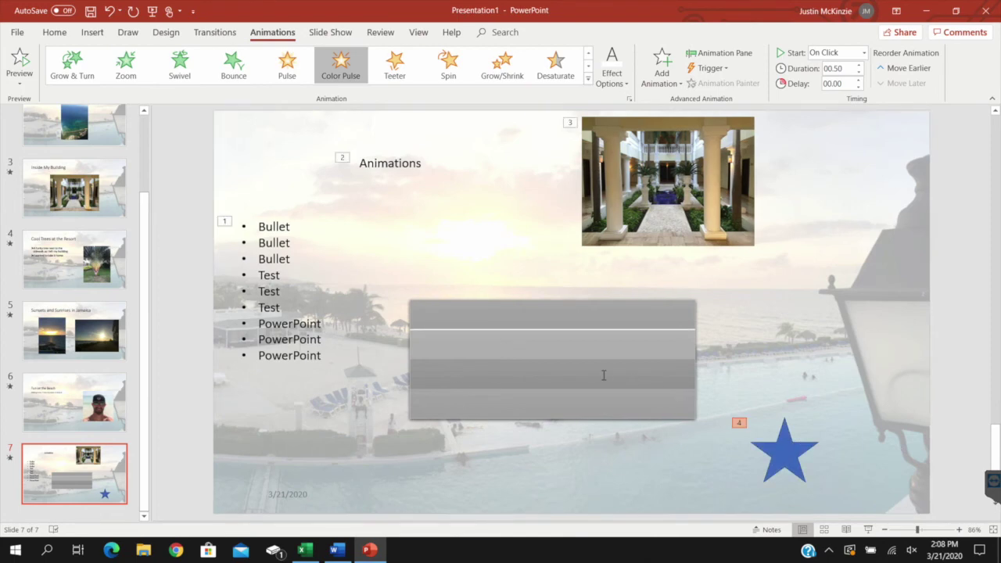
pyautogui.click(600, 373)
pyautogui.click(587, 79)
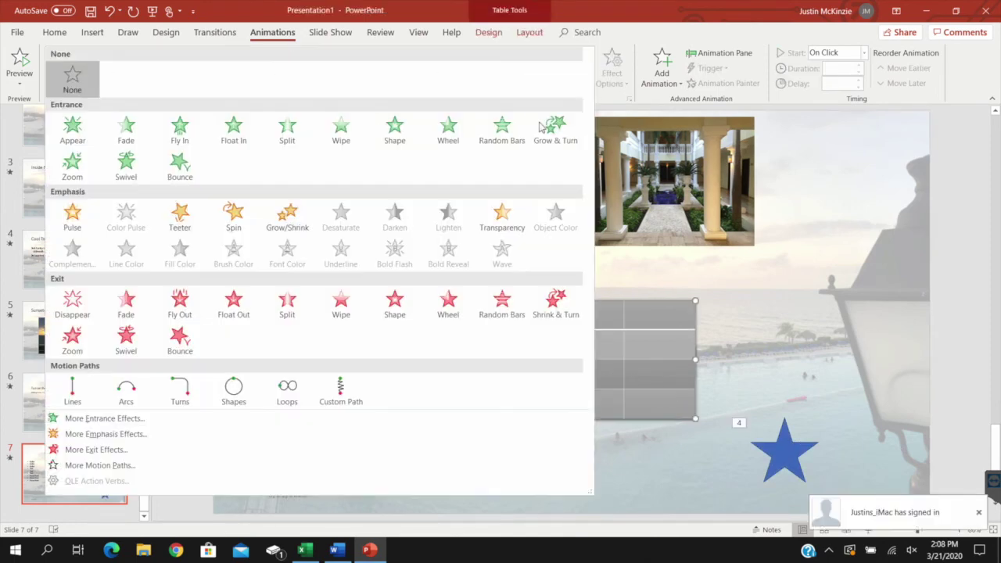
pyautogui.click(234, 303)
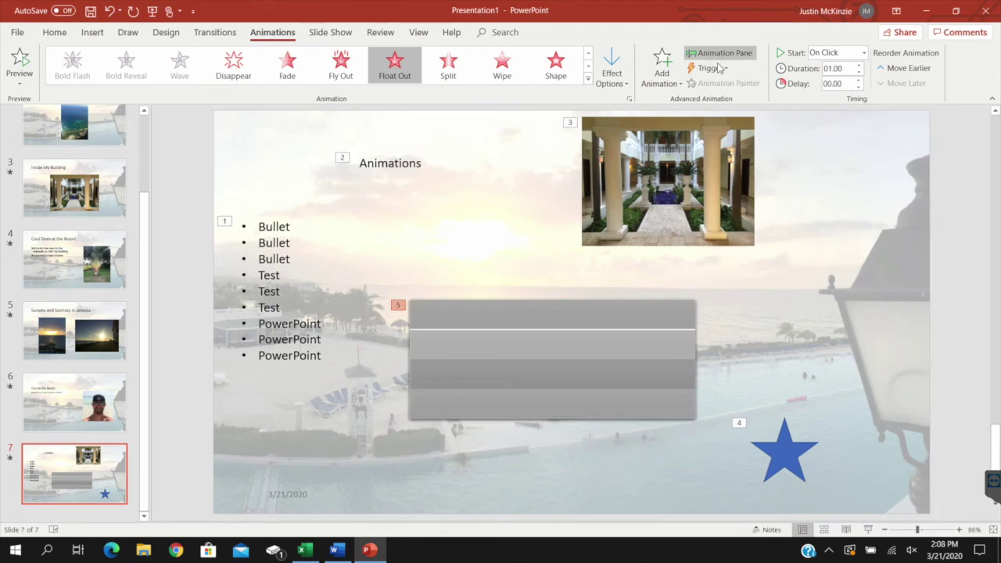
# - Open the Animation Pane and review each of the slide's five animations
pyautogui.click(713, 54)
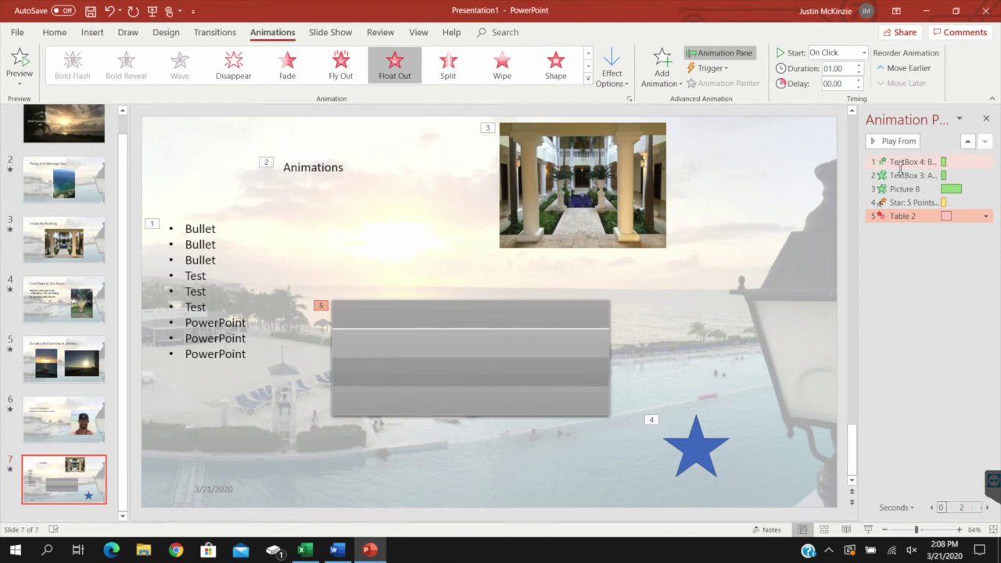
pyautogui.click(900, 163)
pyautogui.click(901, 175)
pyautogui.click(901, 188)
pyautogui.click(902, 203)
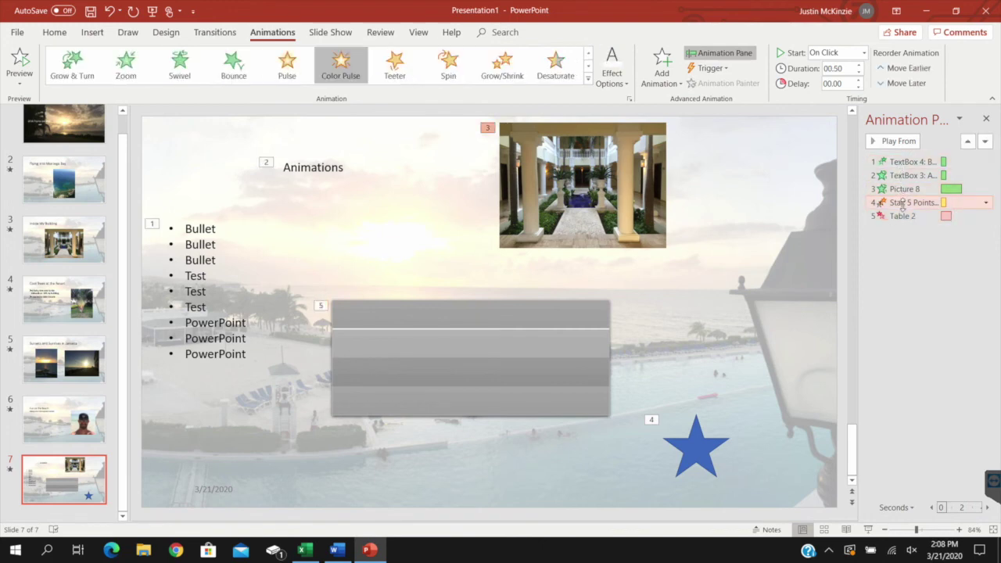
pyautogui.click(902, 216)
pyautogui.click(908, 177)
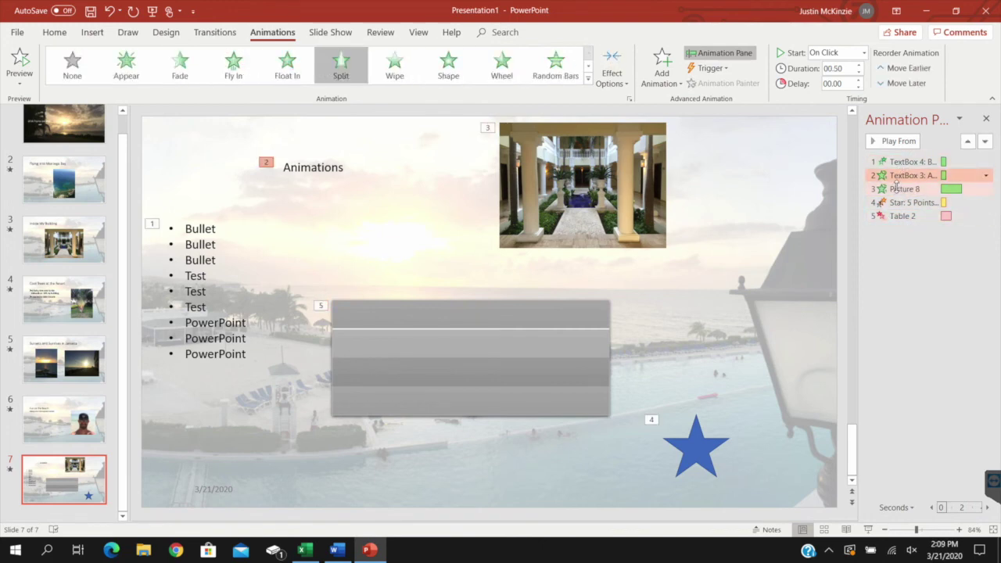
# - Move the title animation to the top and the bullet list below the picture
pyautogui.moveTo(888, 176); pyautogui.dragTo(884, 163)
pyautogui.click(323, 169)
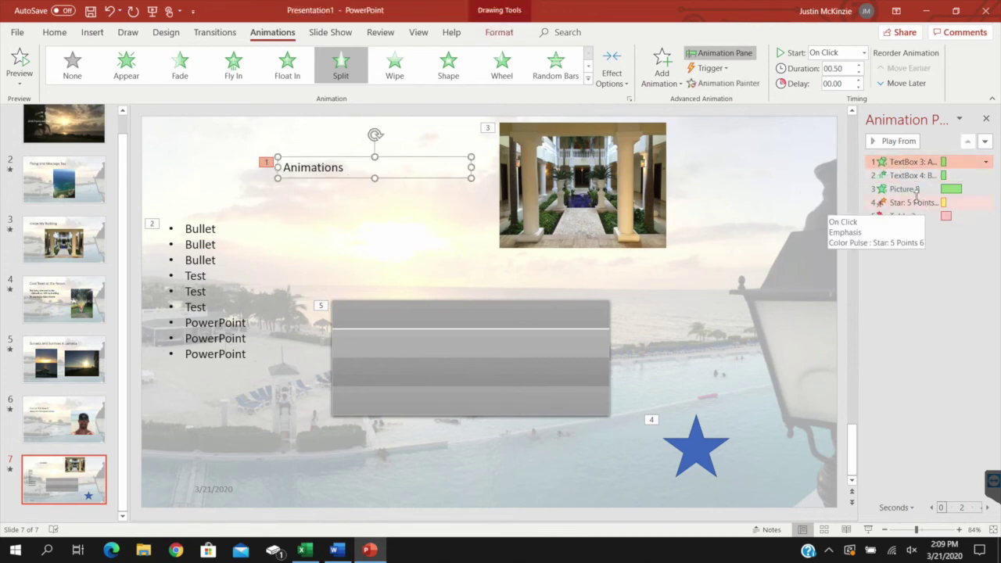
pyautogui.moveTo(917, 175); pyautogui.dragTo(923, 203)
pyautogui.click(952, 290)
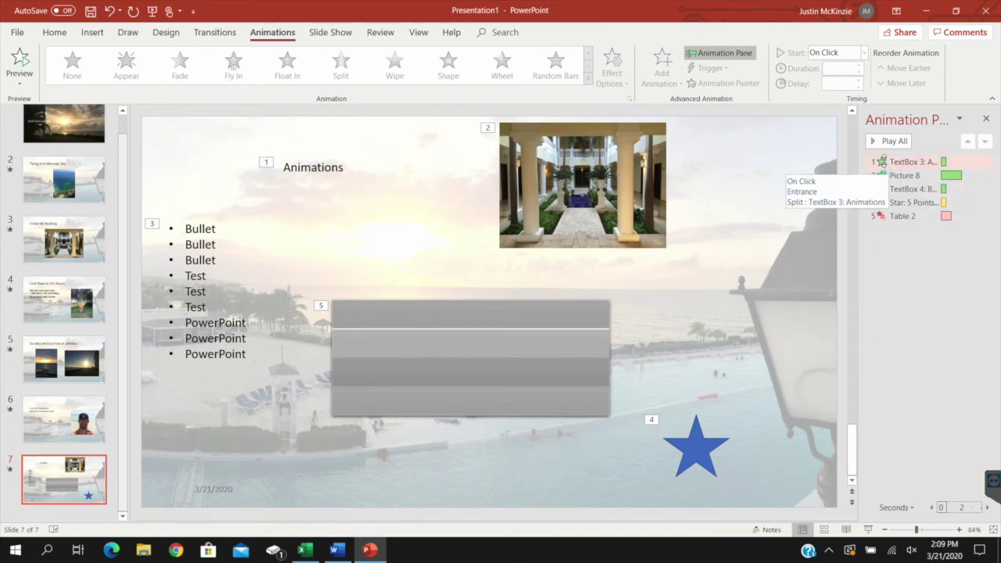
pyautogui.click(883, 162)
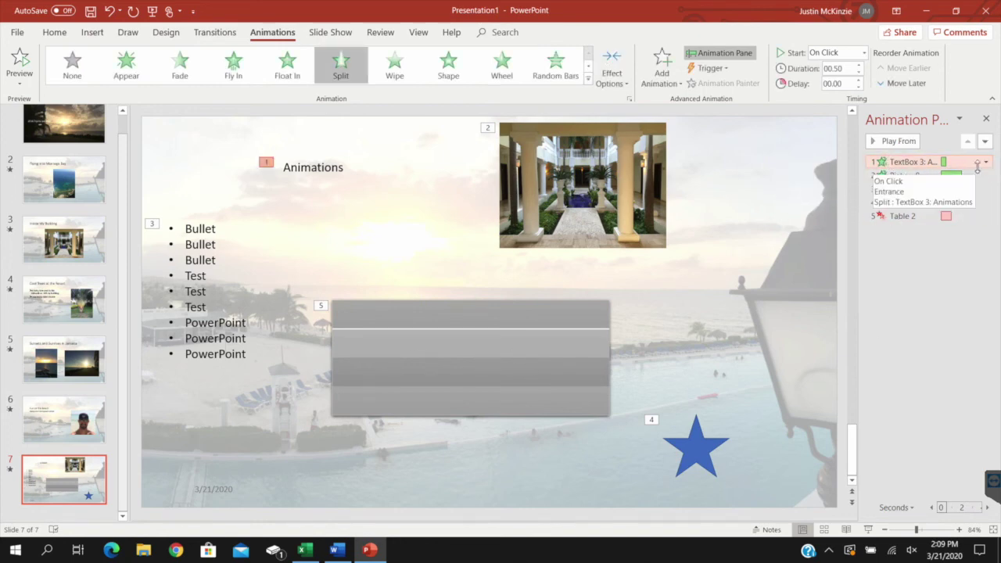
pyautogui.click(985, 162)
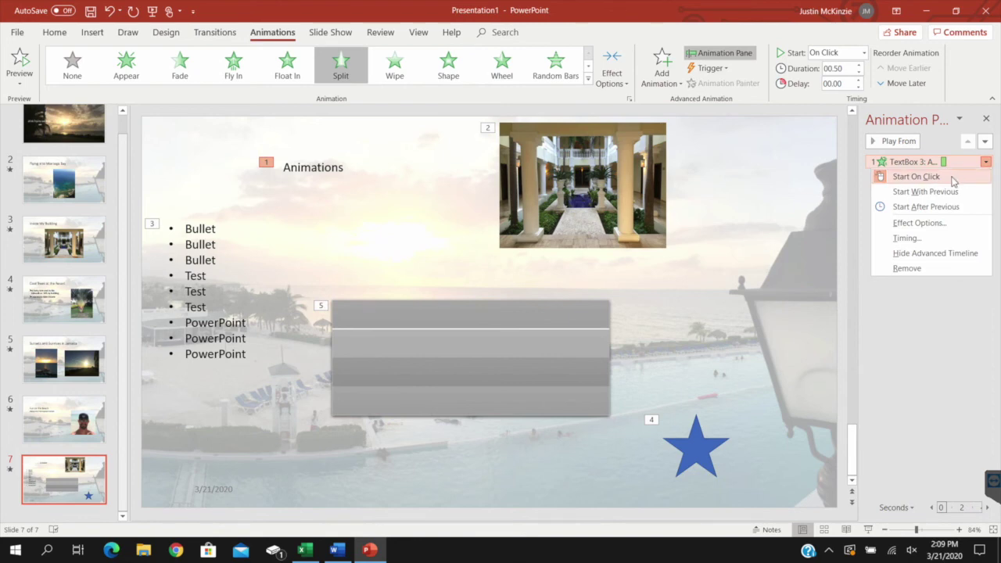
pyautogui.click(986, 162)
pyautogui.click(985, 163)
pyautogui.click(919, 223)
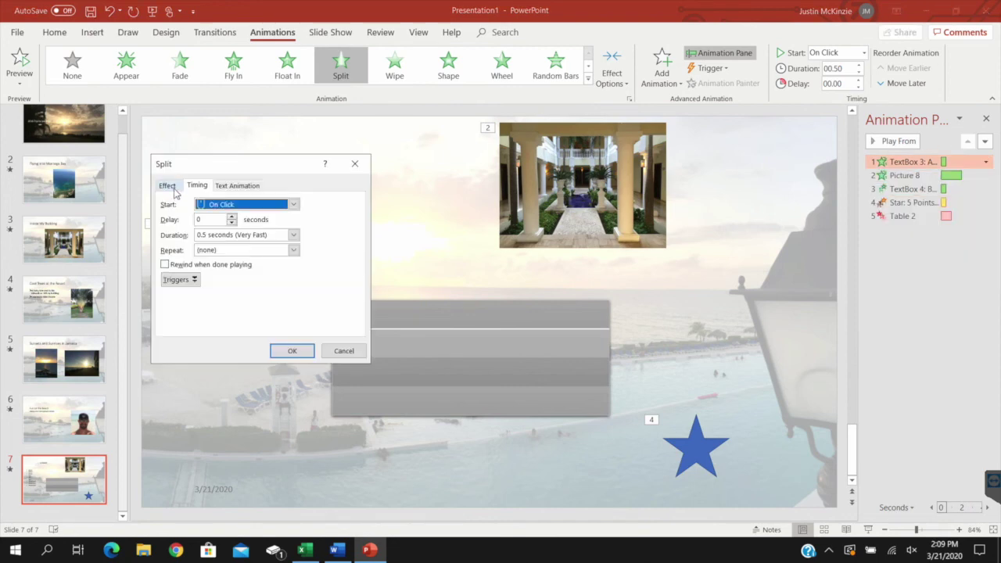
pyautogui.click(203, 187)
pyautogui.click(239, 187)
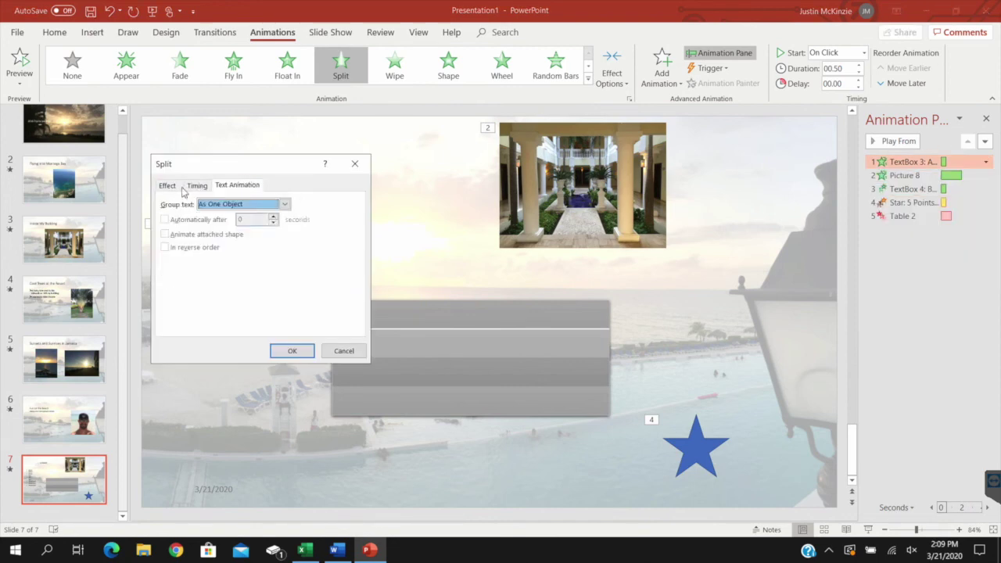
pyautogui.click(285, 204)
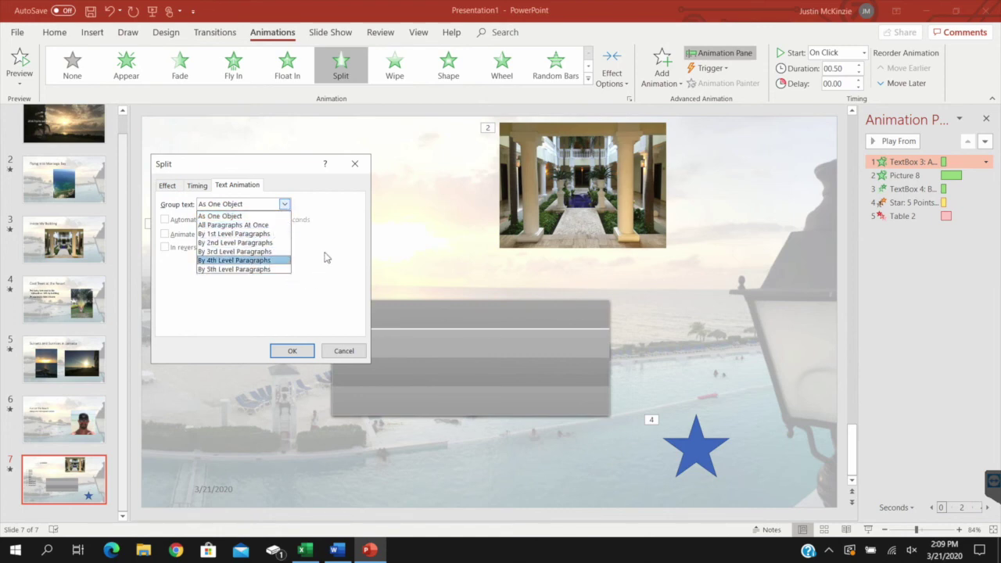
pyautogui.click(191, 207)
pyautogui.click(180, 186)
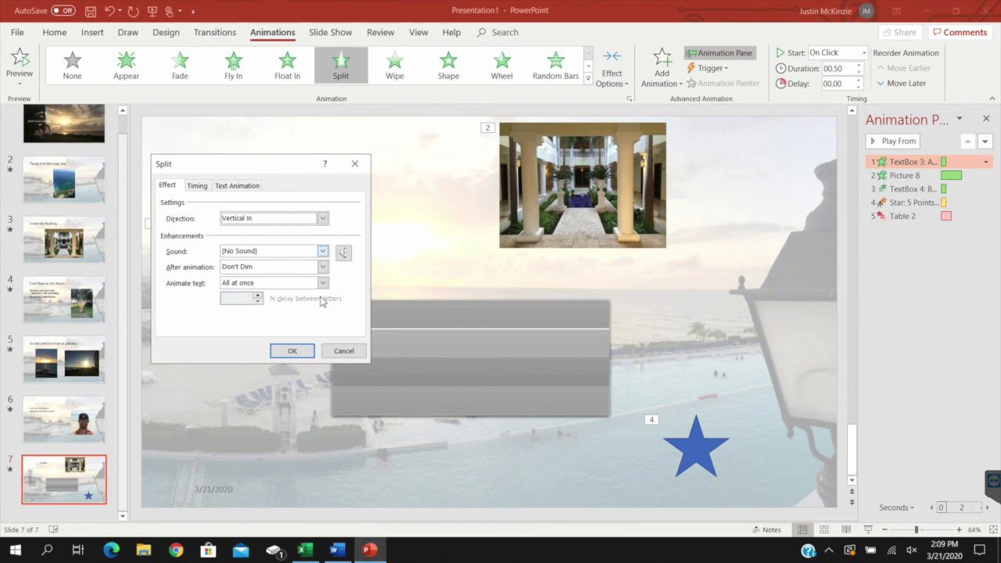
pyautogui.click(332, 351)
pyautogui.click(989, 178)
# - Set the picture and bullet list animations to Start After Previous
pyautogui.click(989, 179)
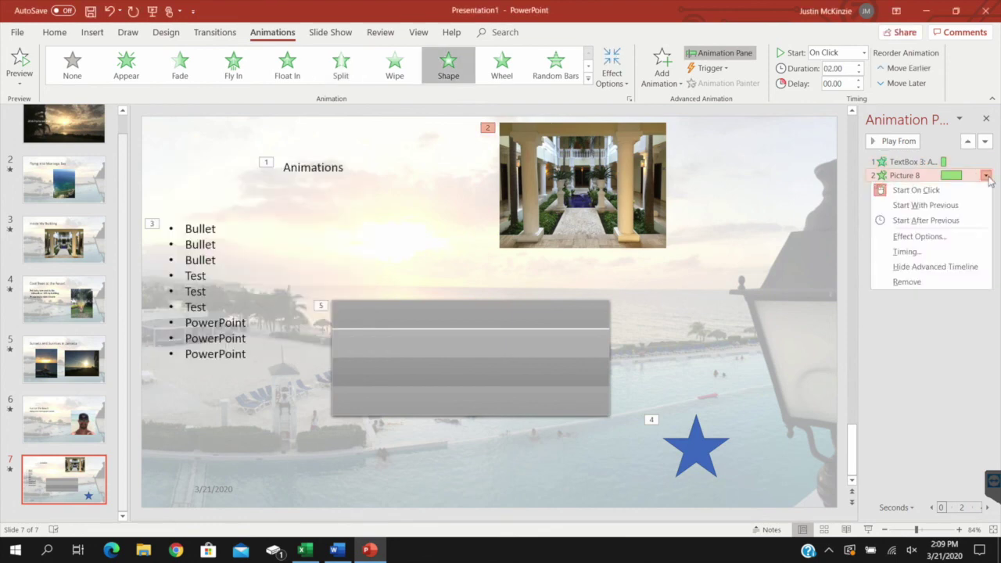
pyautogui.click(927, 202)
pyautogui.click(987, 175)
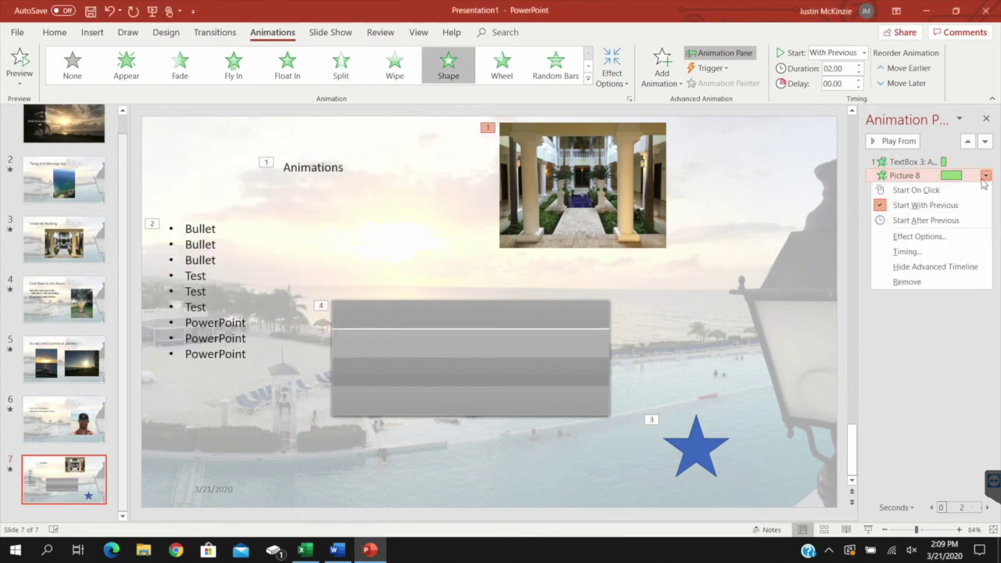
pyautogui.click(943, 221)
pyautogui.click(979, 189)
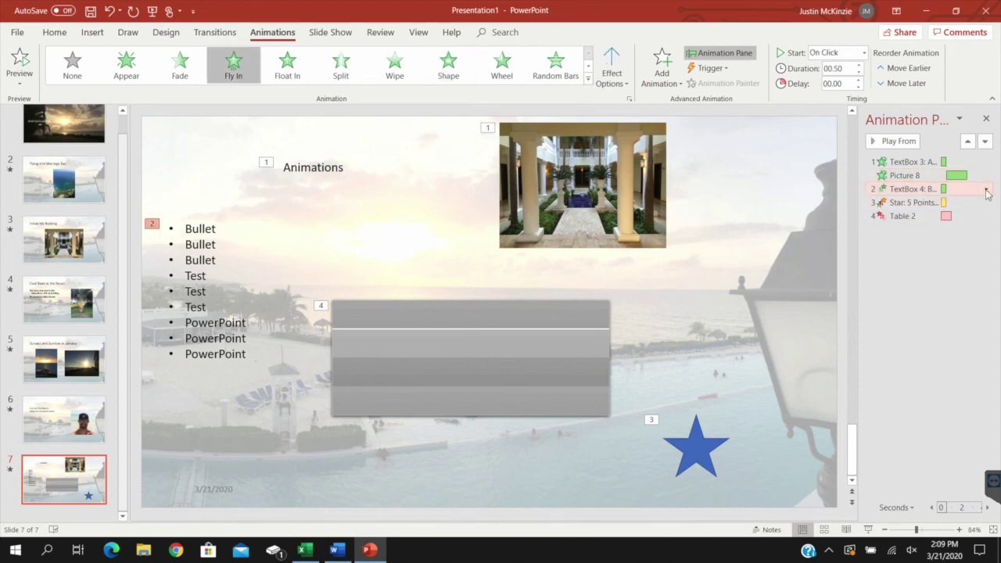
pyautogui.click(987, 189)
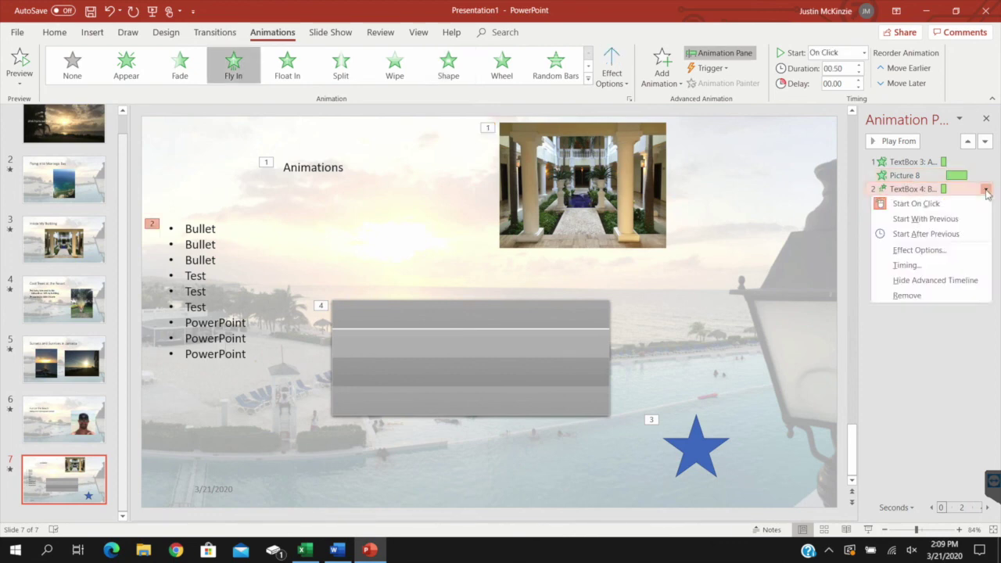
pyautogui.click(943, 234)
# - Set the star to Start With Previous and the table to After Previous, then preview the slide
pyautogui.click(979, 202)
pyautogui.click(987, 204)
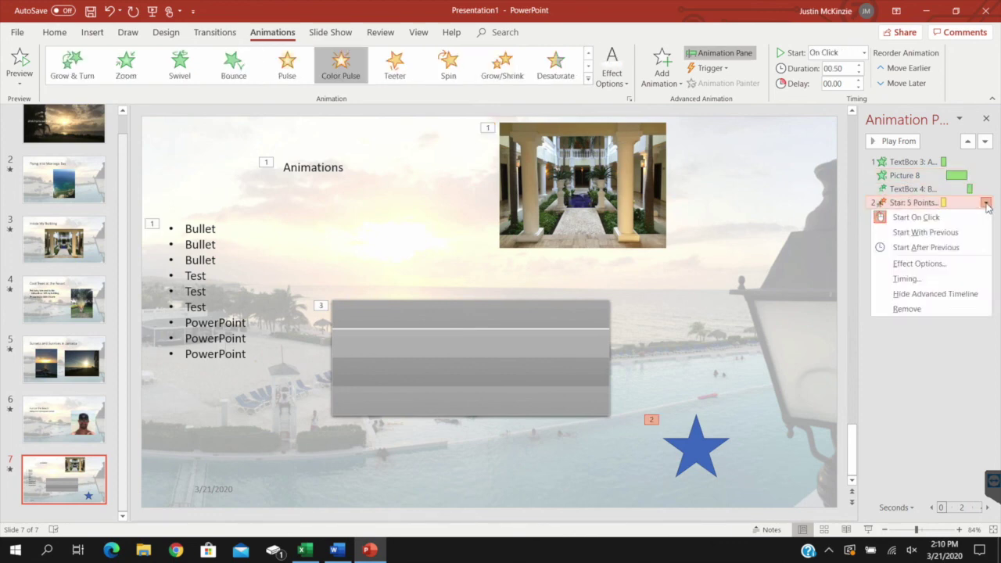
pyautogui.click(943, 232)
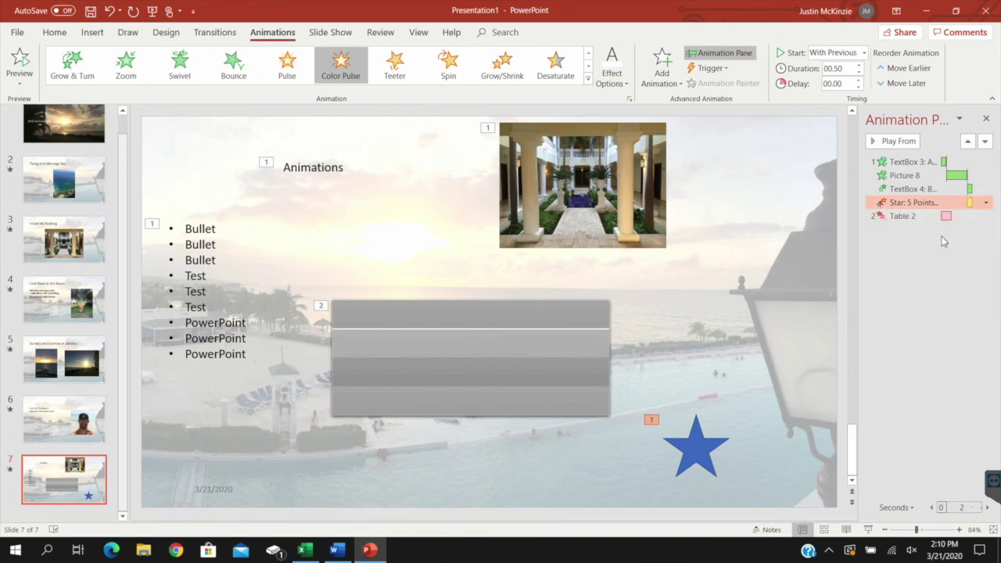
pyautogui.click(957, 216)
pyautogui.click(986, 215)
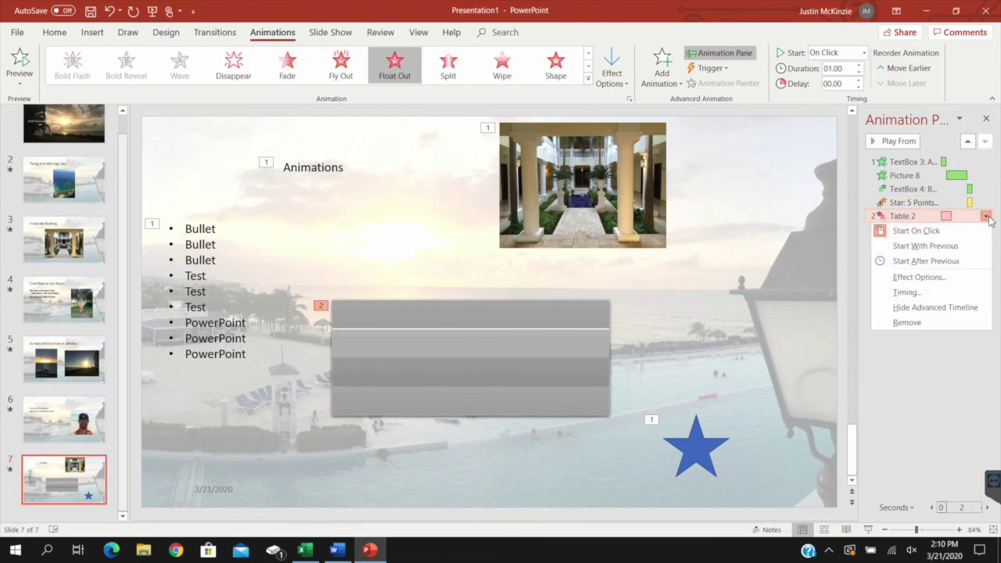
pyautogui.click(951, 261)
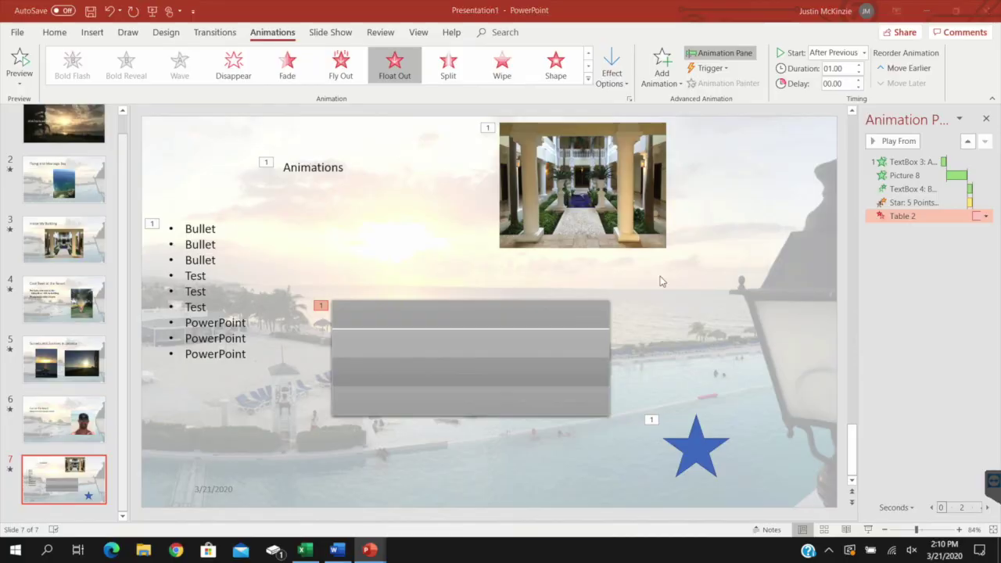
pyautogui.hotkey('shift', 'F5')
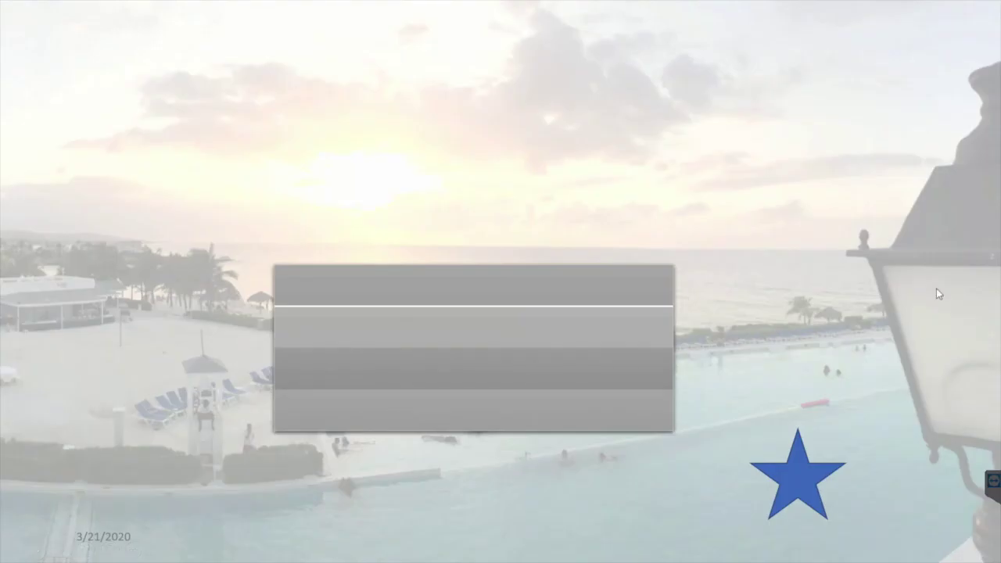